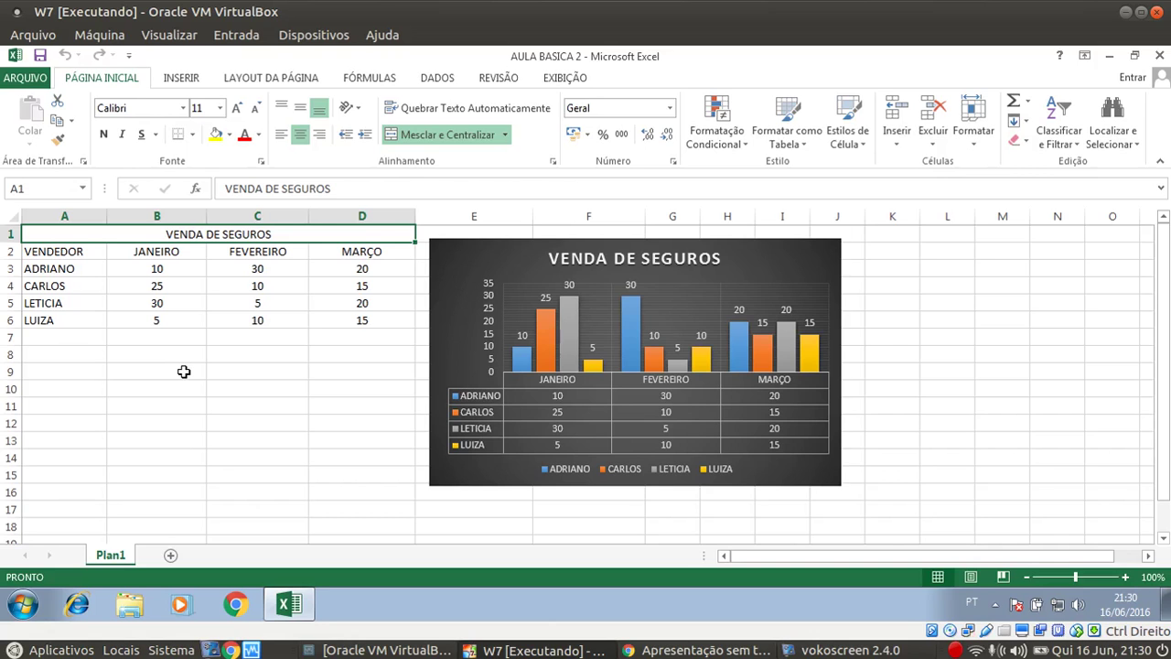
Enter the author's e-mail address in B16 and the author's full name in B15
click(144, 496)
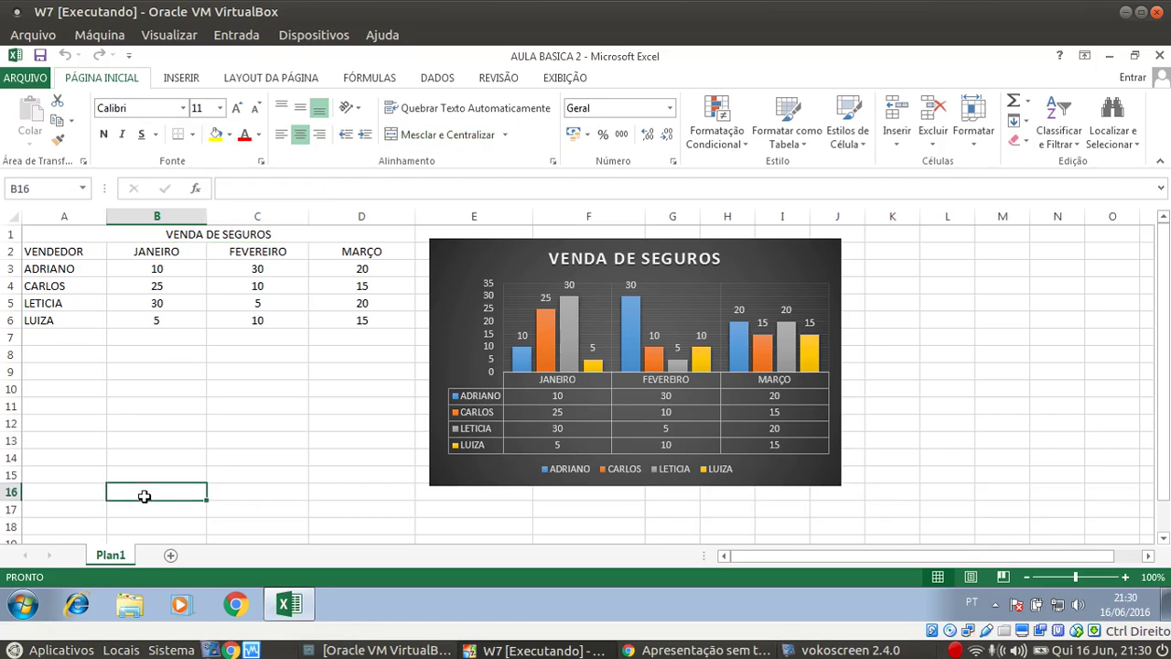
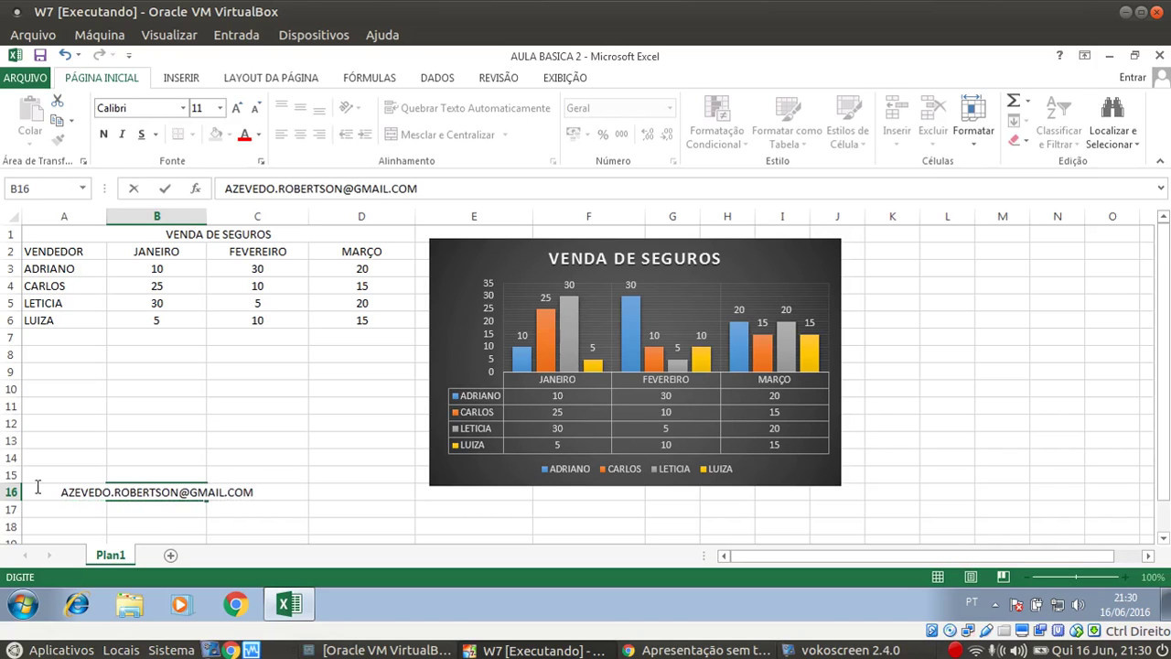
click(69, 473)
click(159, 474)
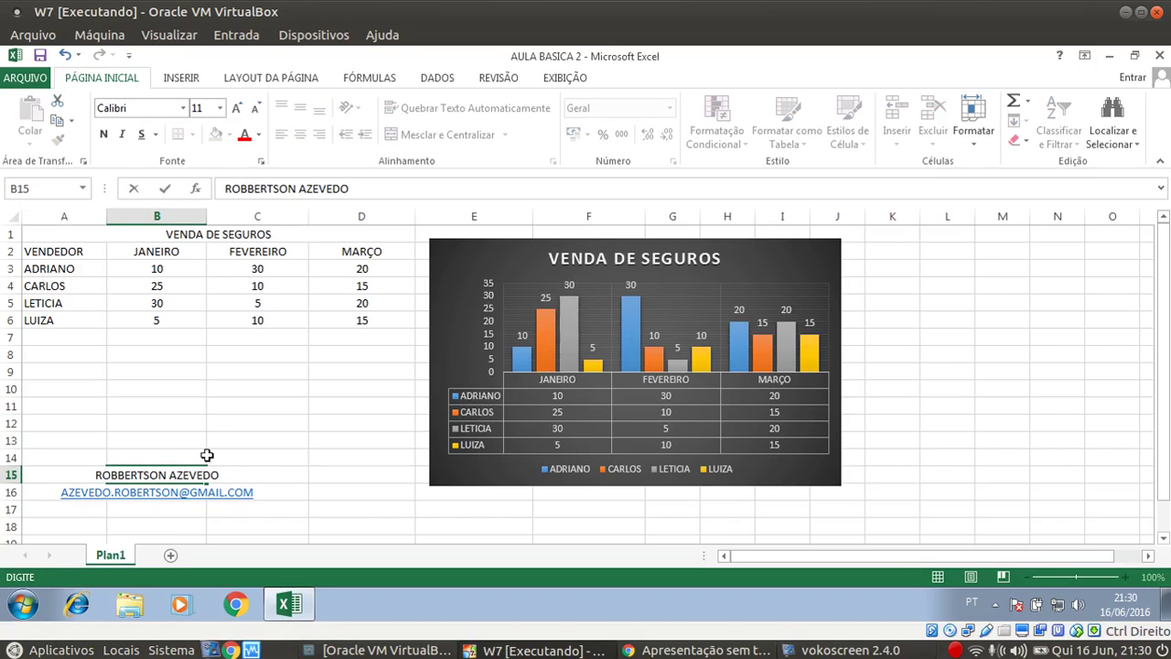
click(209, 436)
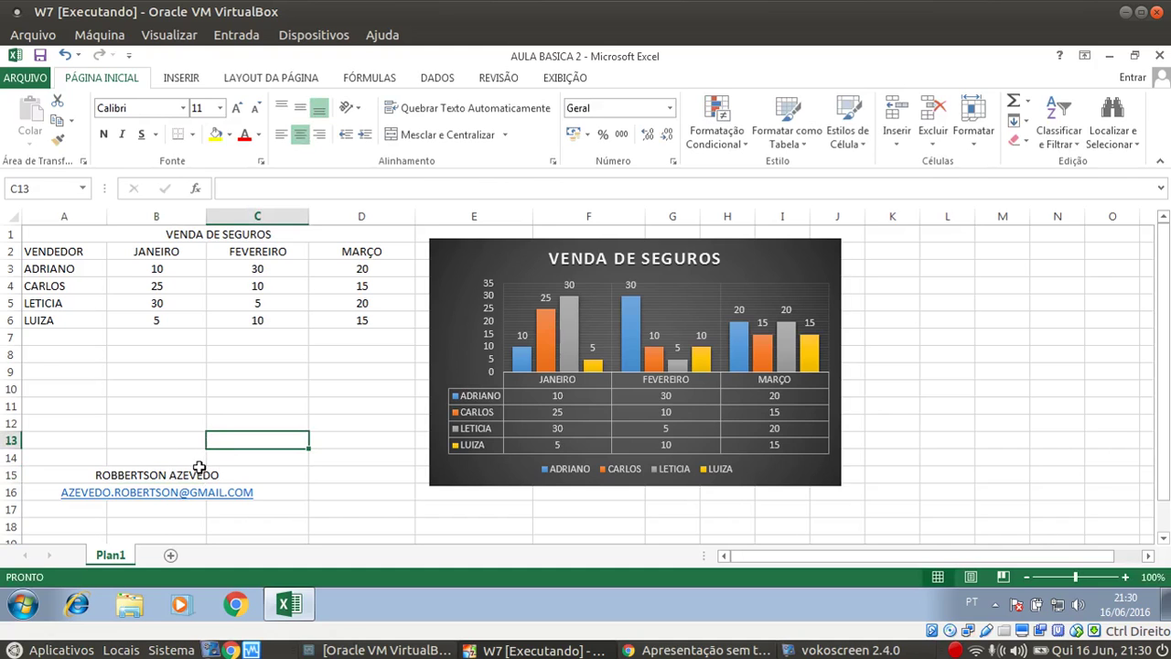
Delete the doubled letter from the author's name in B15, then select the table A1:D6
double_click(108, 474)
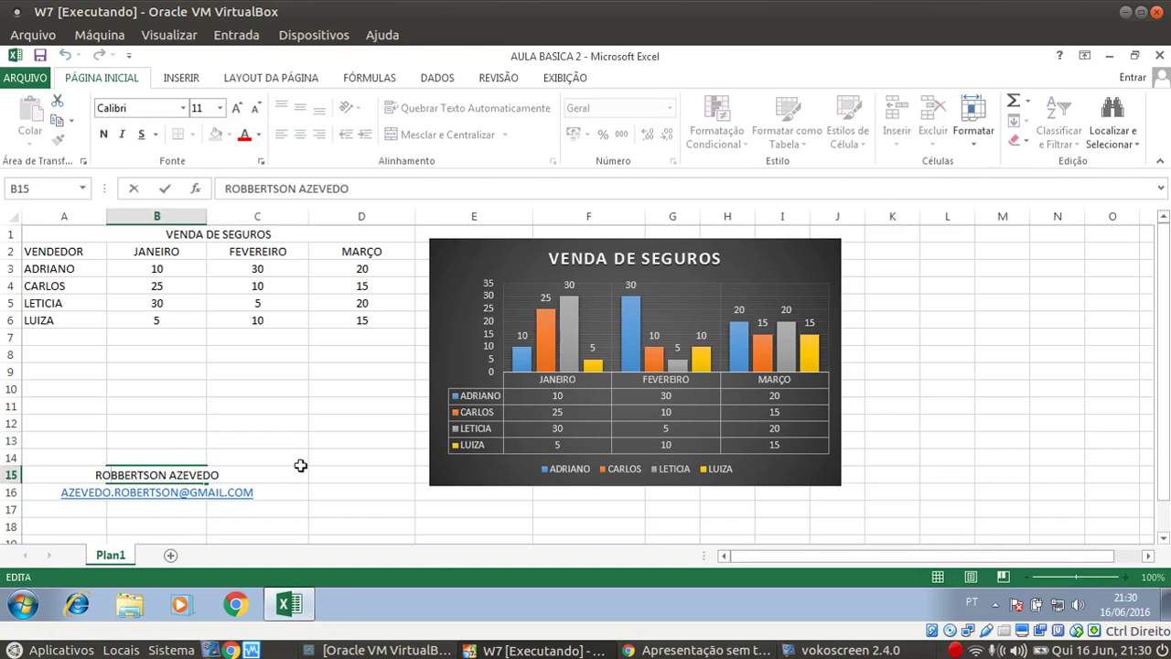
key(Delete)
click(507, 366)
click(361, 389)
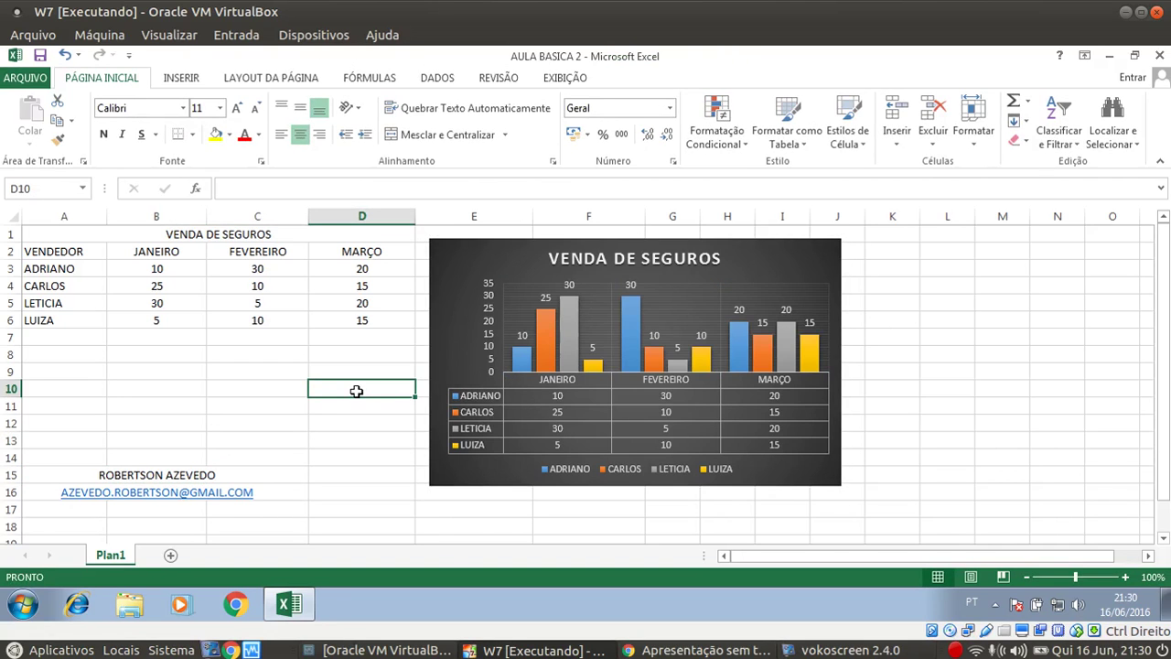
drag(73, 236, 95, 325)
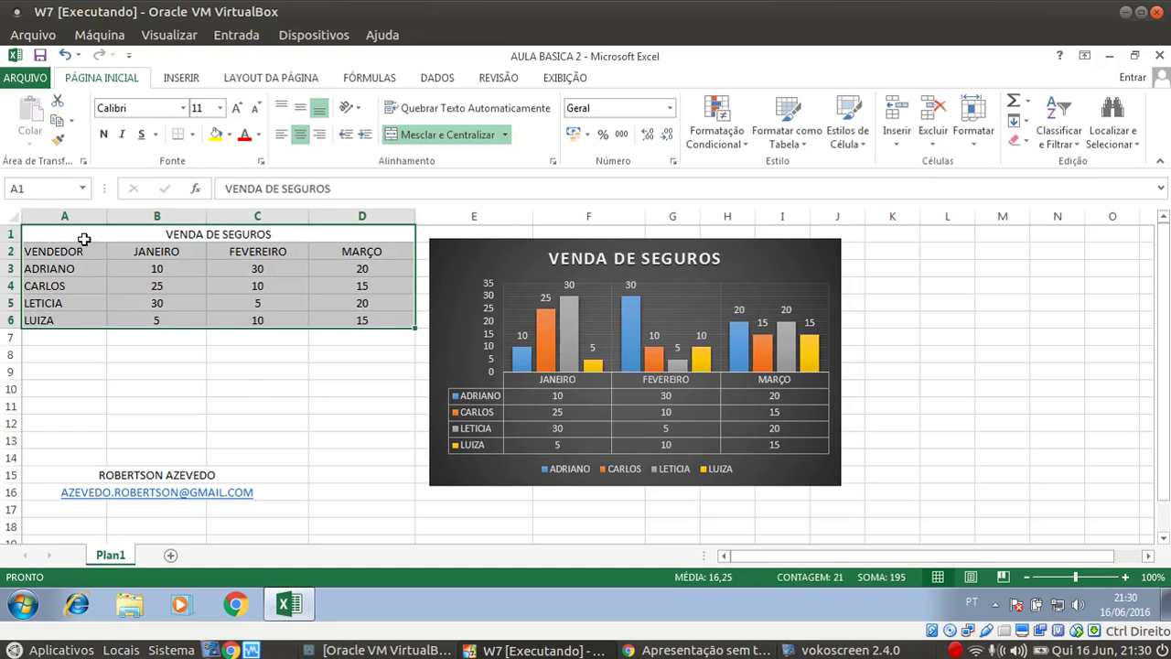
click(91, 264)
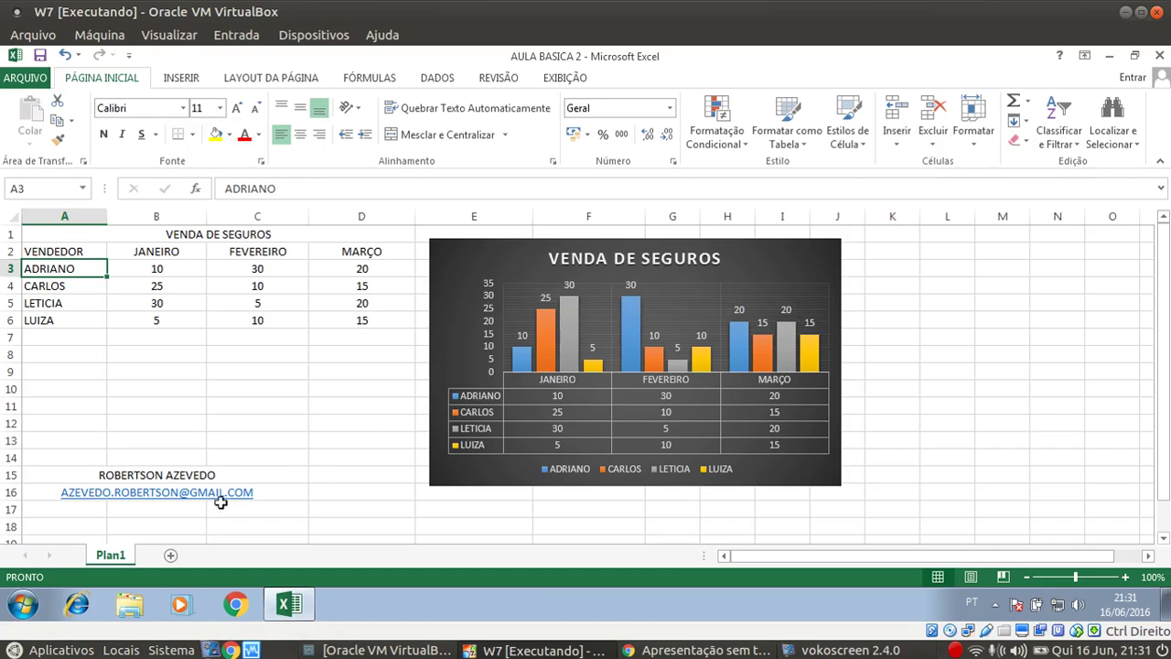
click(203, 402)
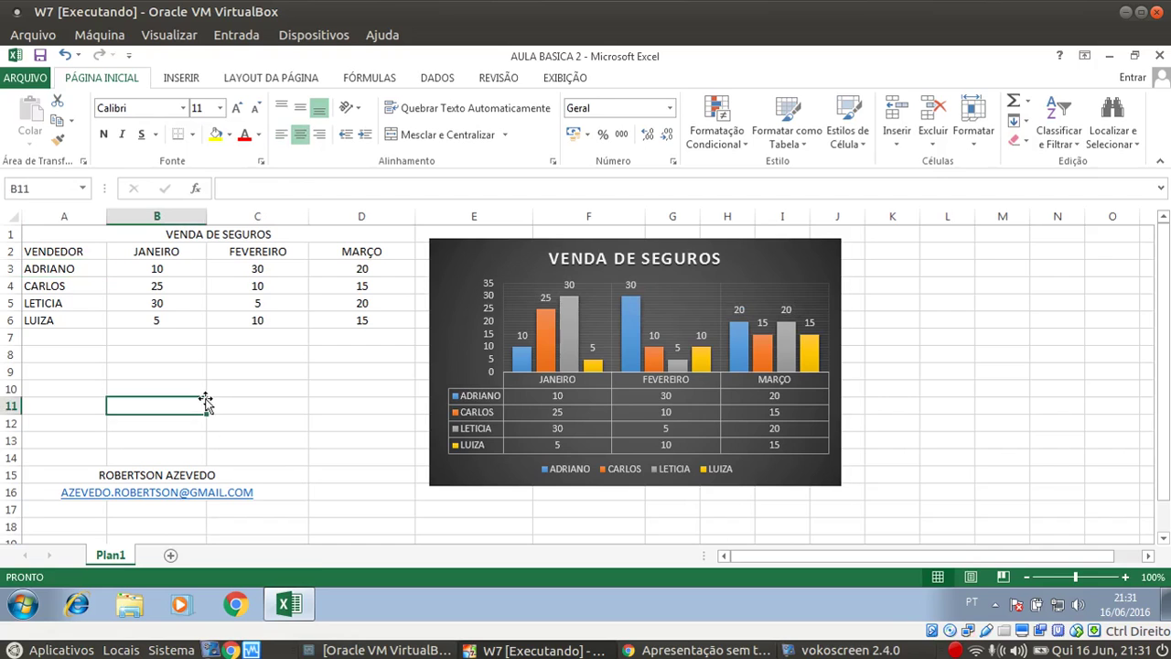
Add a new worksheet Plan3 and enter 'VENDAS DE SEGUROS' in A1
click(171, 556)
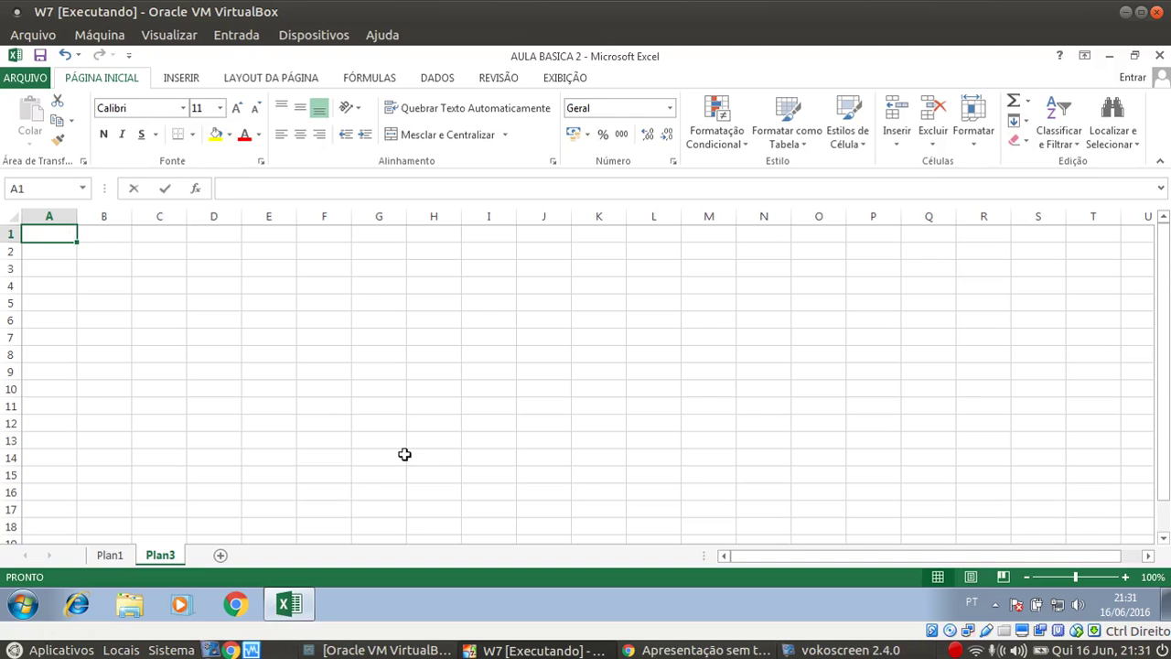
text(VENDAS DE SEGUROS)
key(Return)
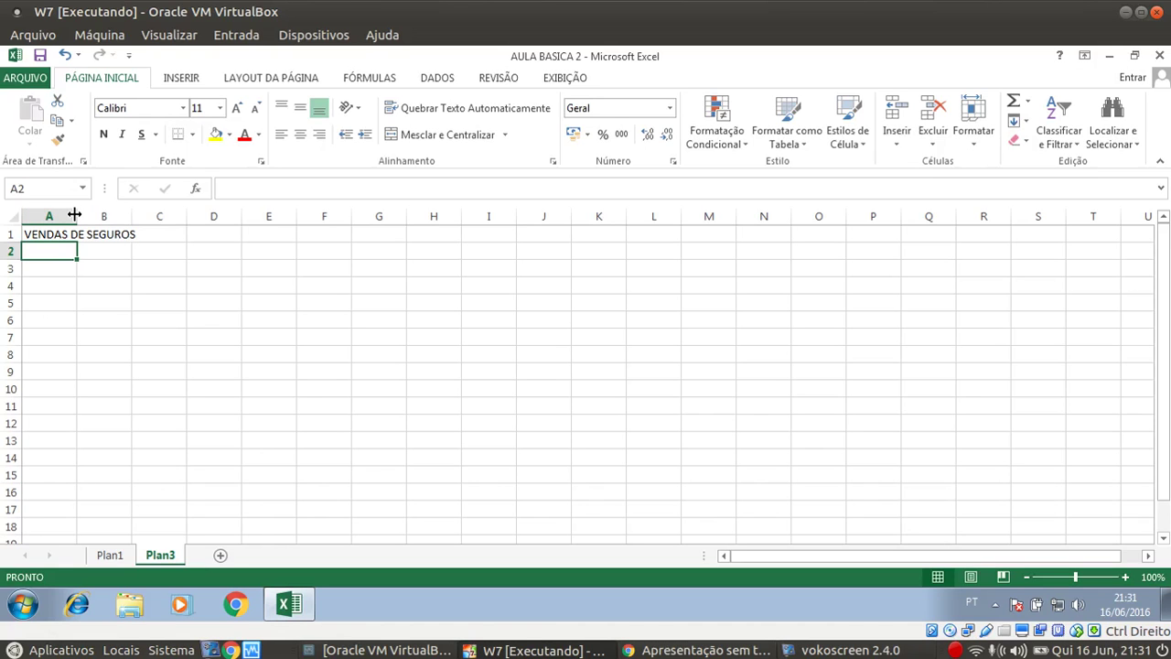
Widen column A to fit the title, undoing a trial row 1 height change
drag(76, 215, 152, 226)
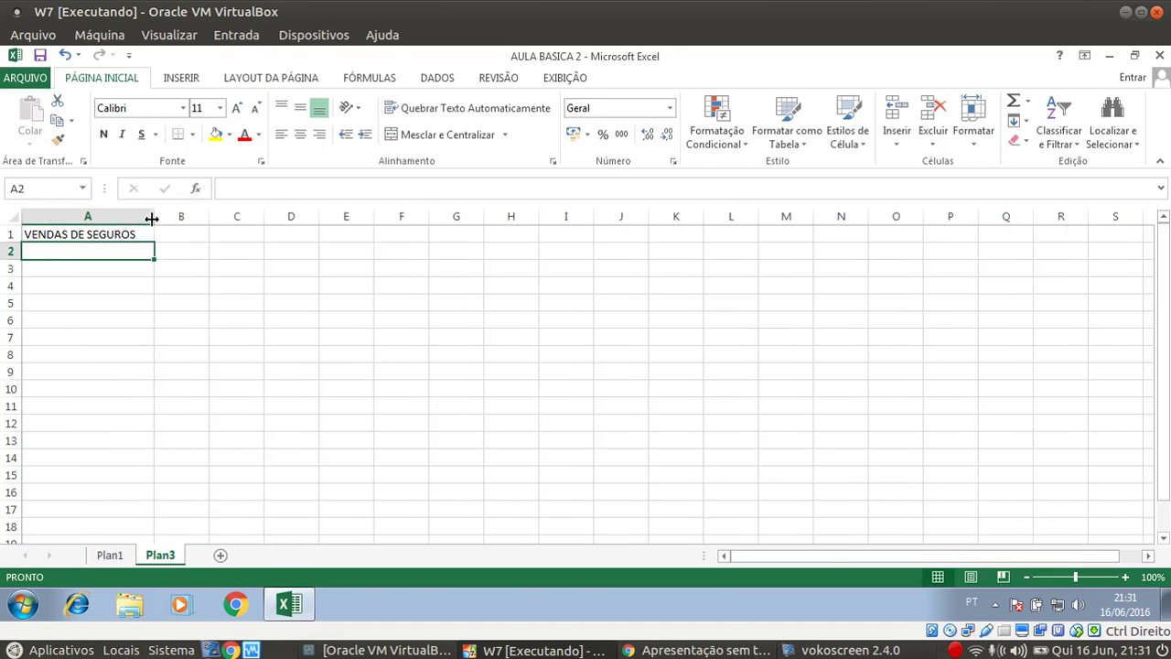
drag(153, 217, 94, 219)
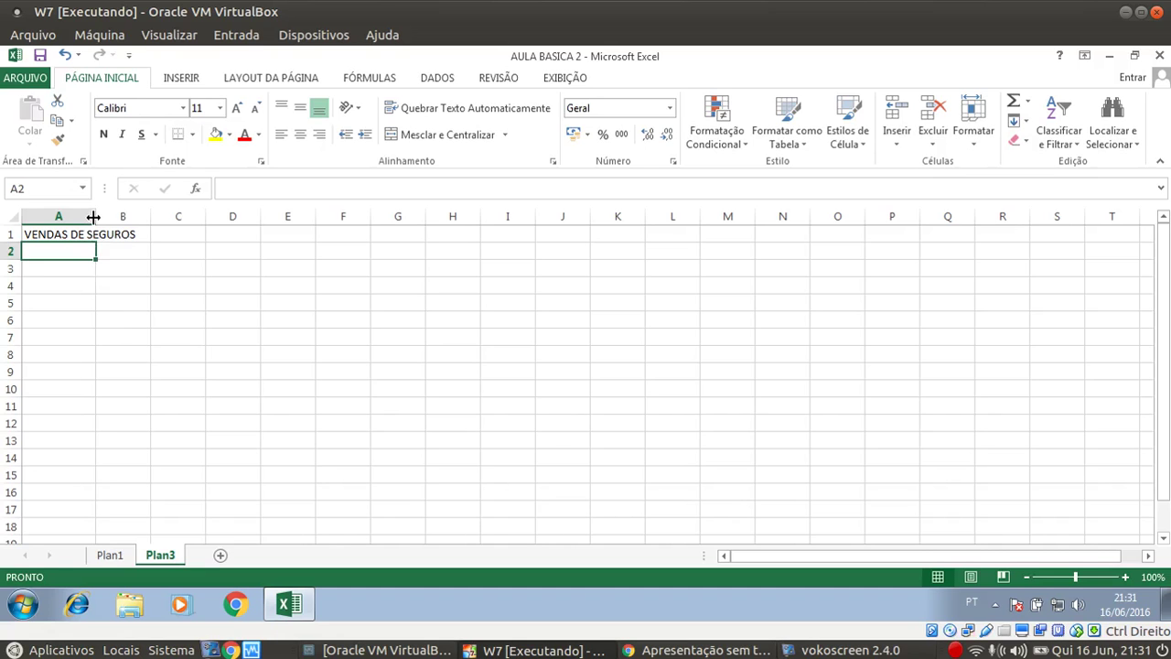
drag(94, 217, 141, 217)
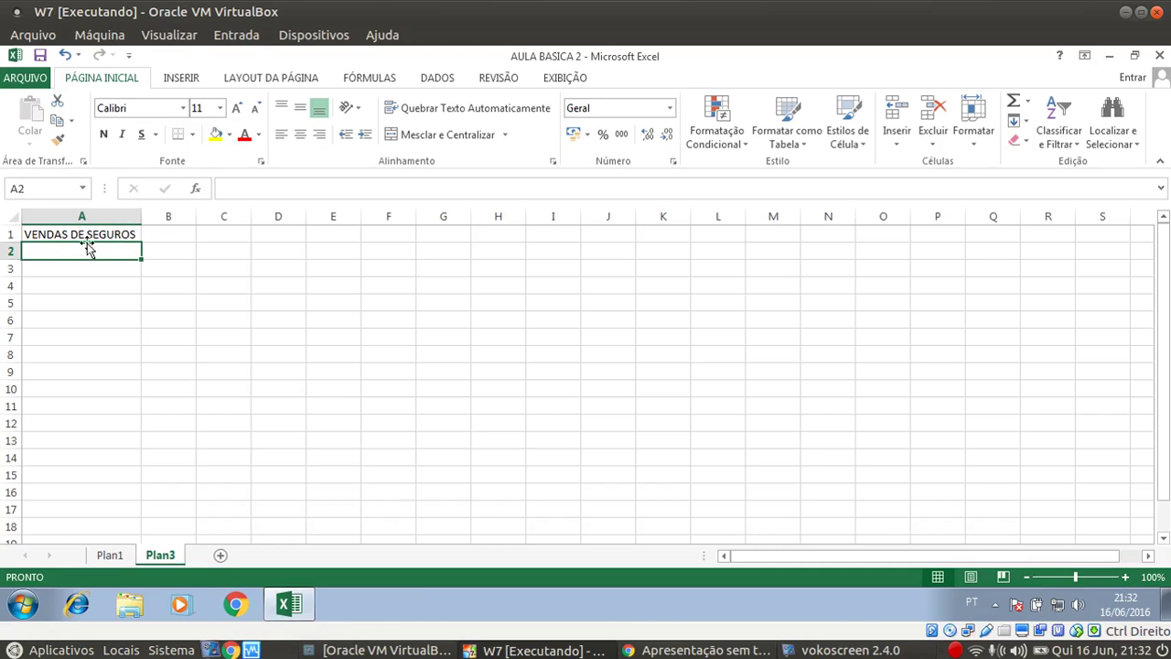
drag(12, 241, 13, 302)
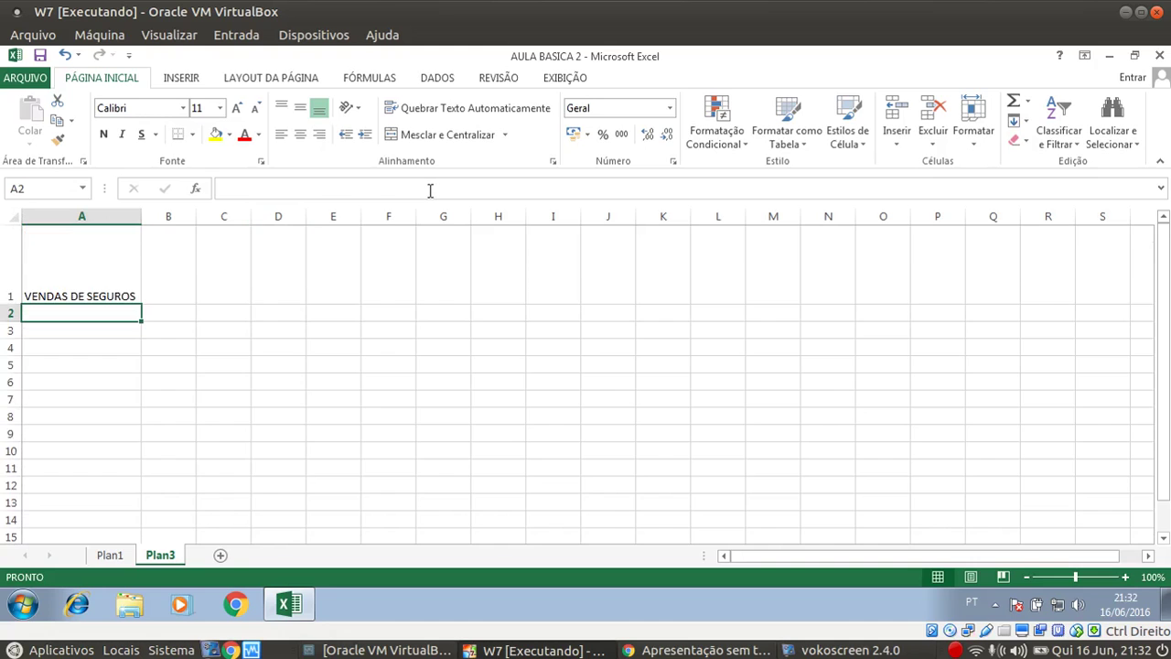
key(ctrl+z)
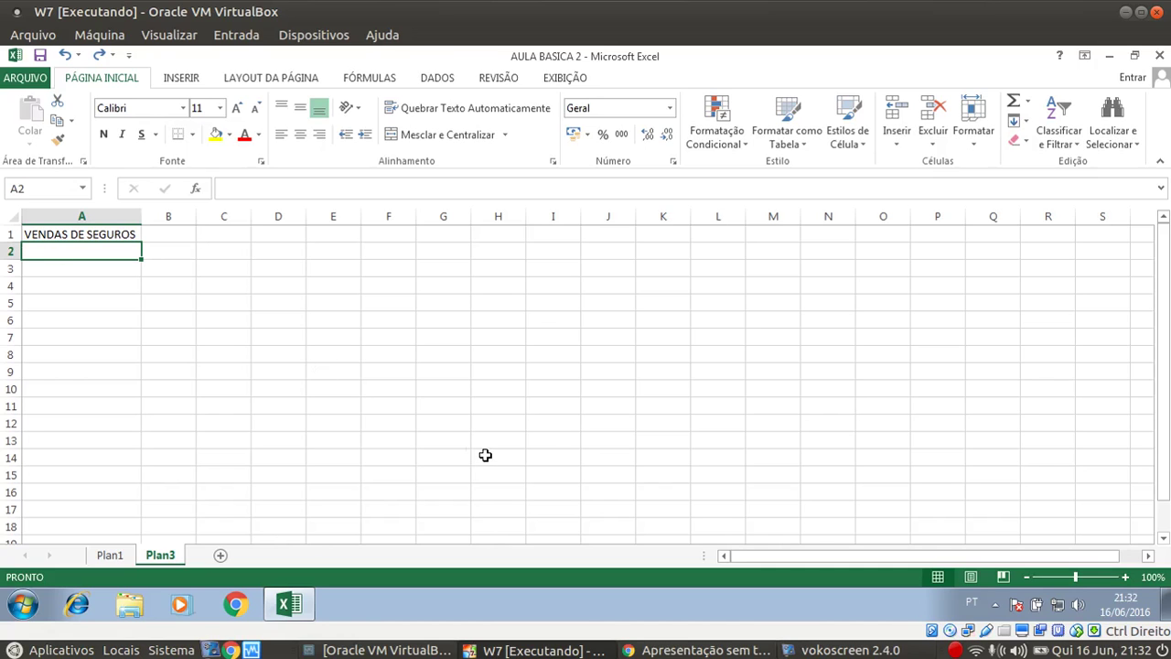
Enter the headers VENDEDOR, JANEIRO, FEVEREIRO and MARÇO across A2:D2
text(VENDOD)
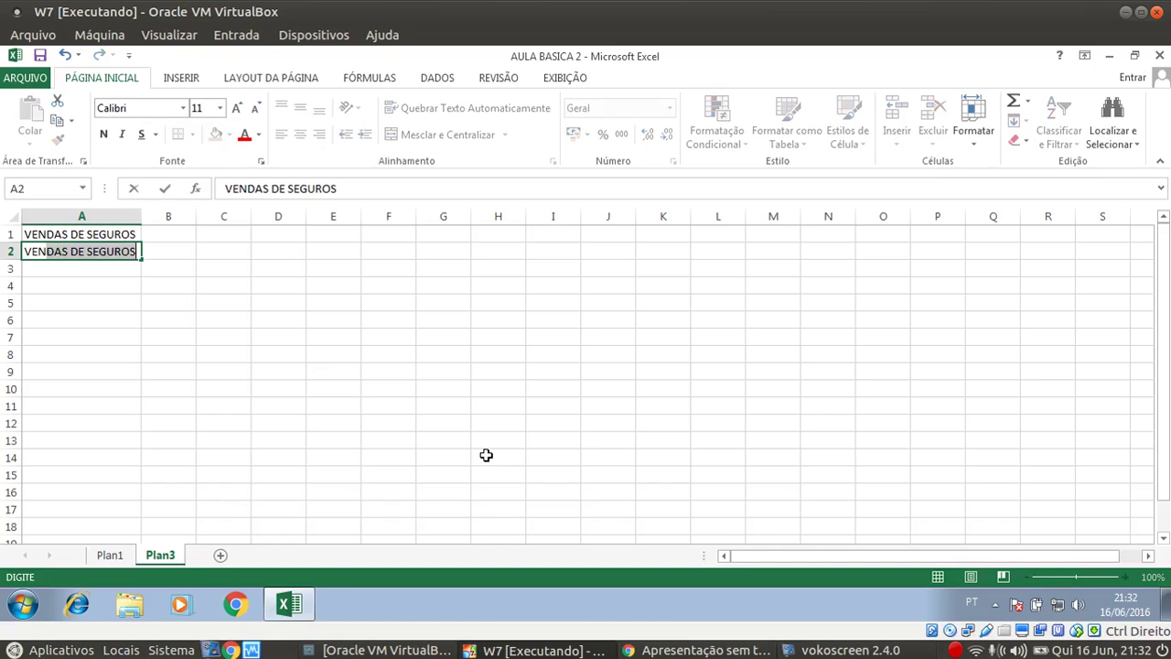
key(BackSpace)
key(BackSpace)
text(EDOR)
key(Tab)
text(JANEIRO)
key(Tab)
text(FEVEREIRO)
key(Tab)
text(MARÇO)
key(Return)
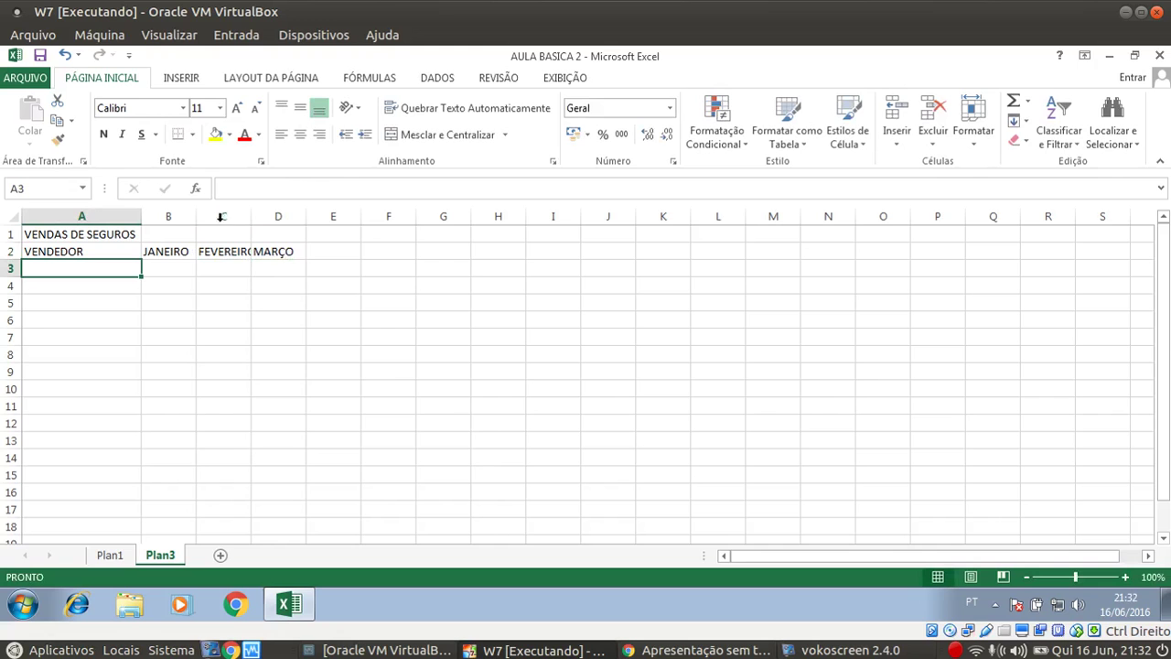
Widen the month columns and list sellers THIAGO, JOAO, PEDRO and MATEUS in A3:A6
drag(196, 216, 395, 220)
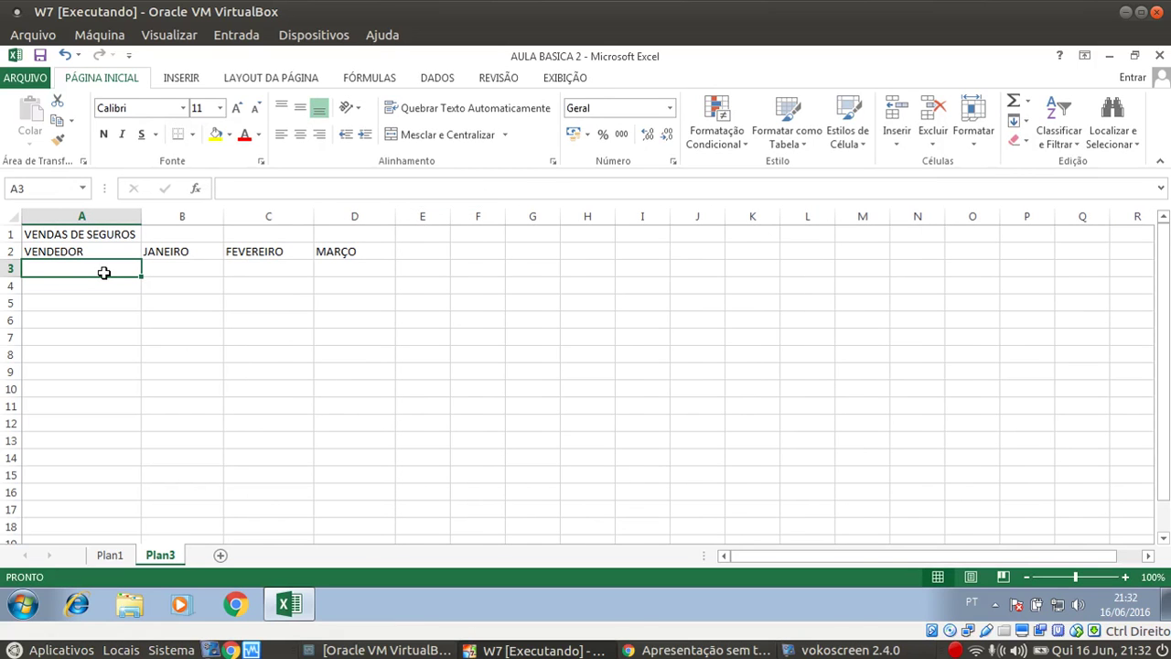
text(THIAGO)
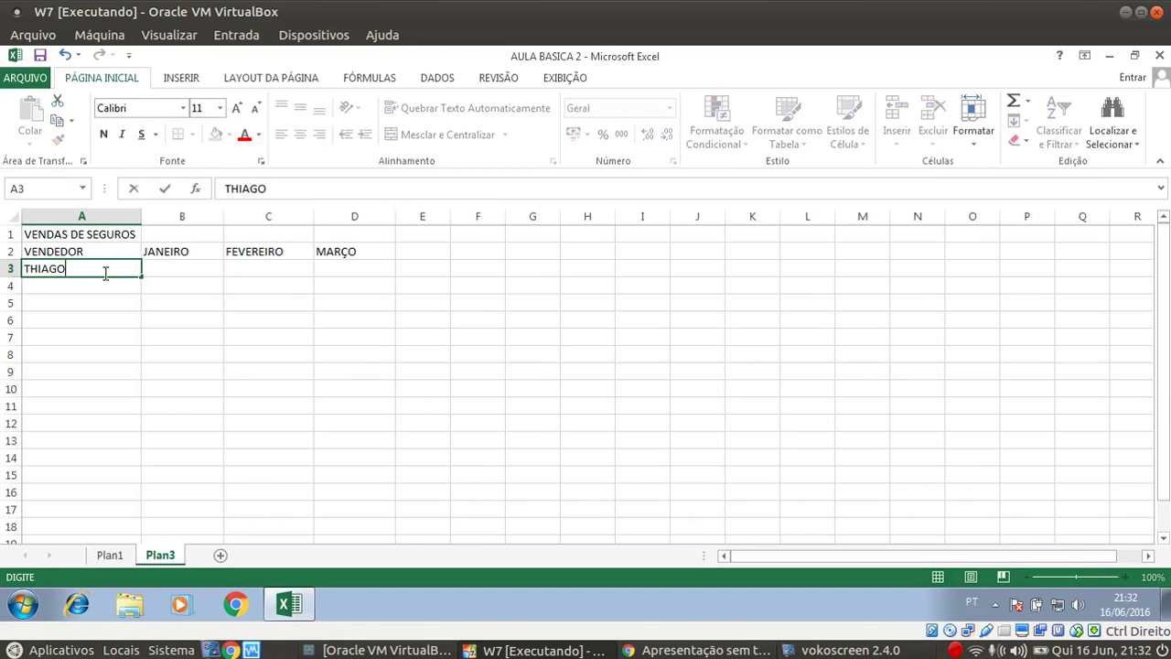
key(Return)
text(JOAO)
key(Return)
text(PEDRO)
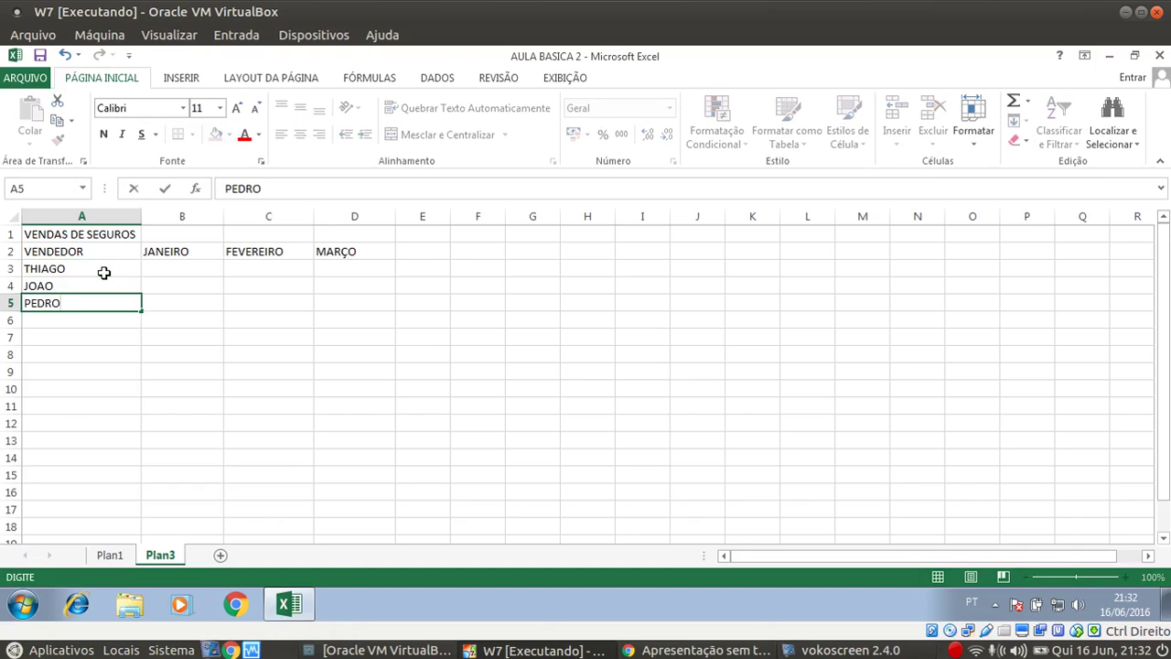
key(Return)
text(MATEUS)
key(Return)
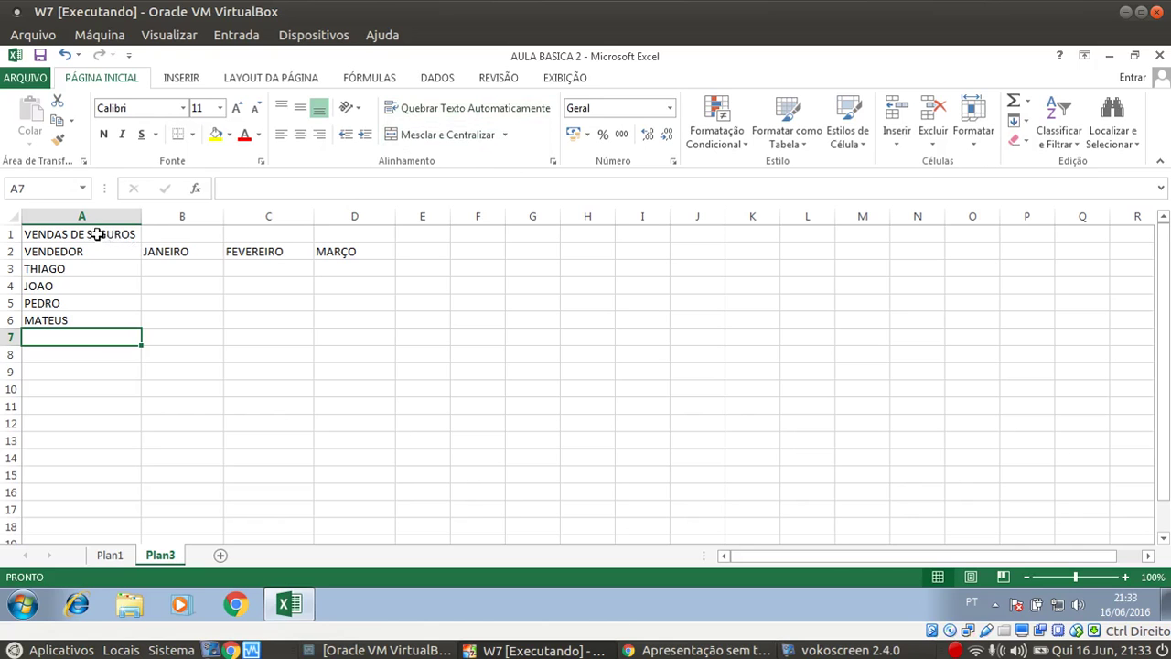
click(94, 234)
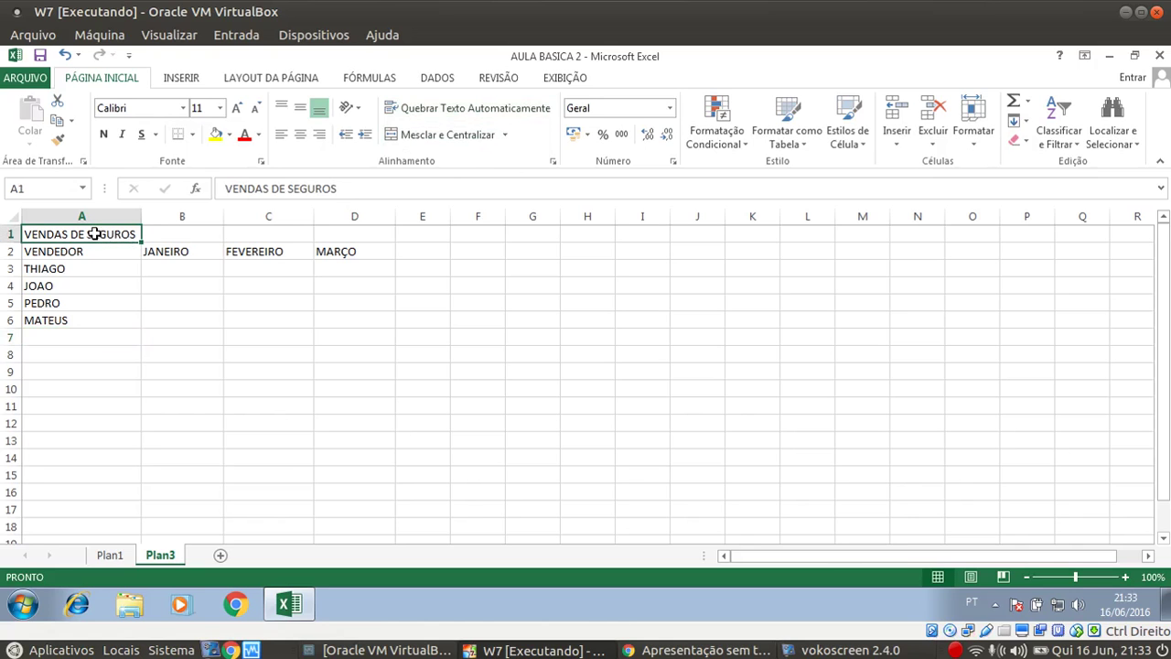
Merge and center the VENDAS DE SEGUROS title across A1:D1
drag(94, 235, 343, 240)
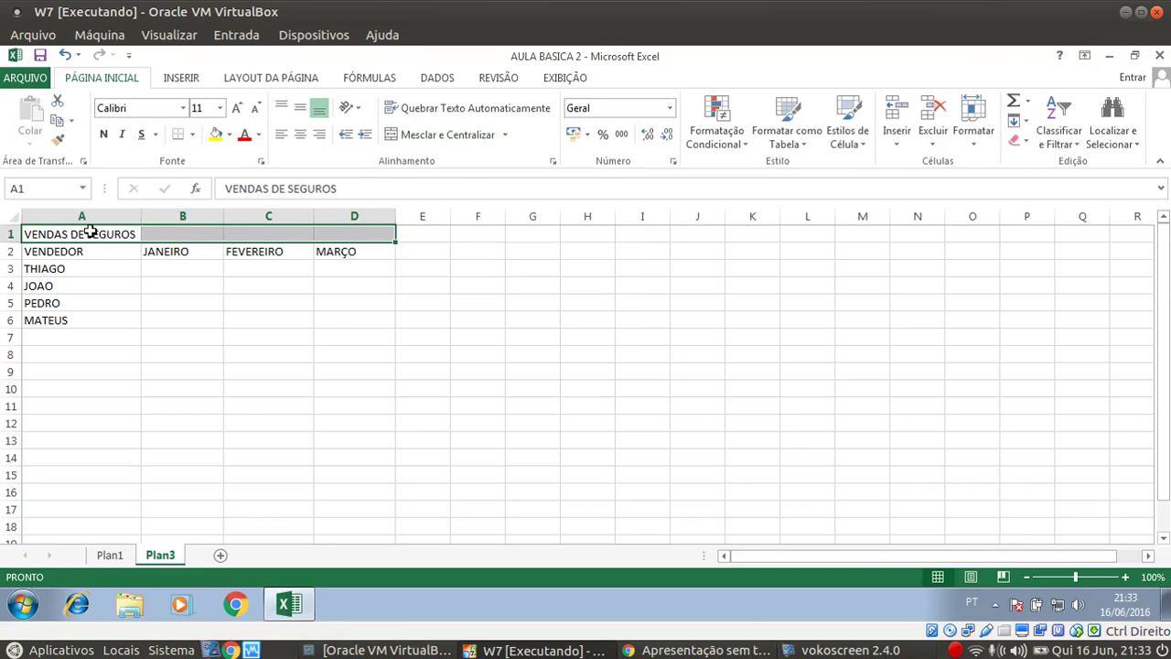
click(462, 135)
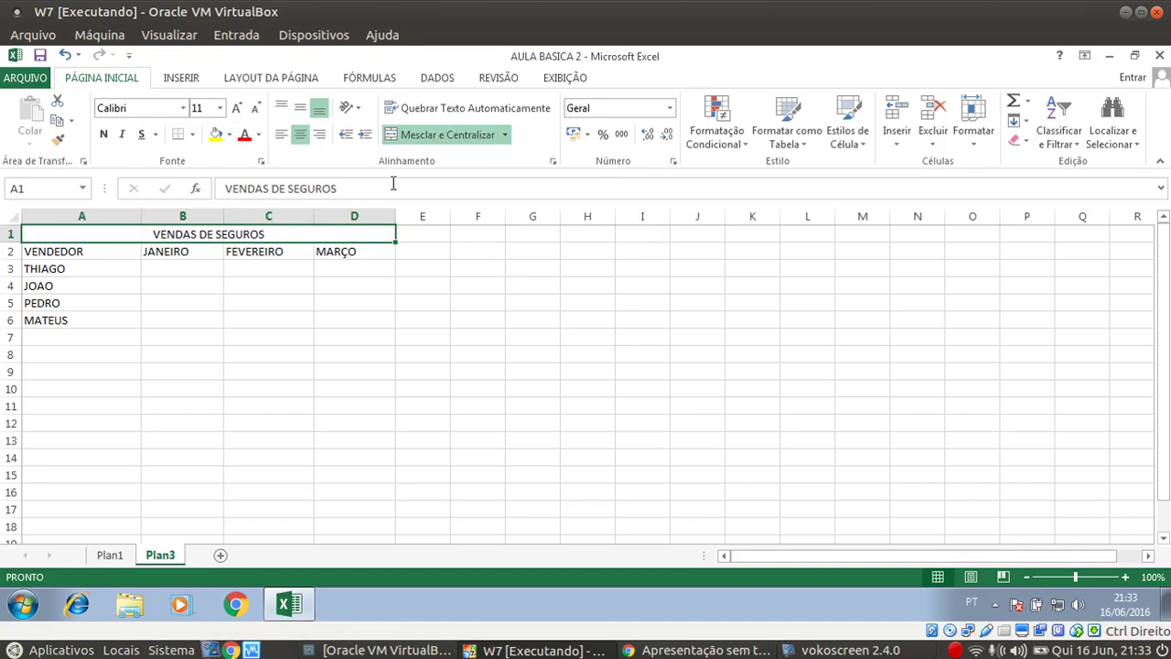
click(437, 139)
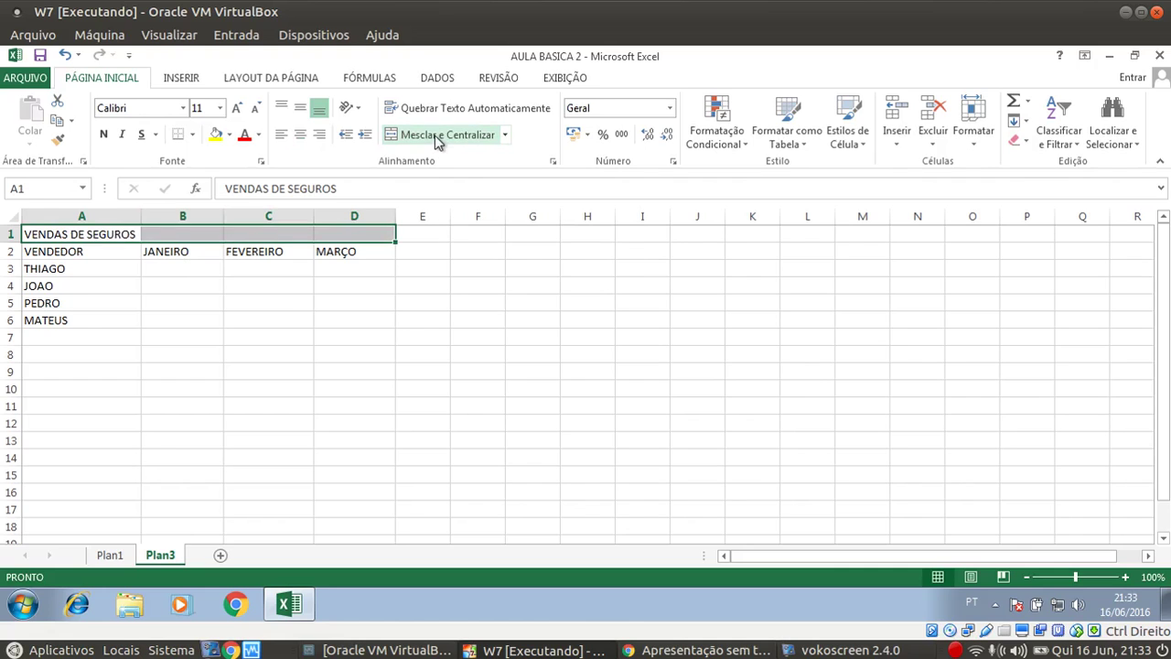
click(436, 137)
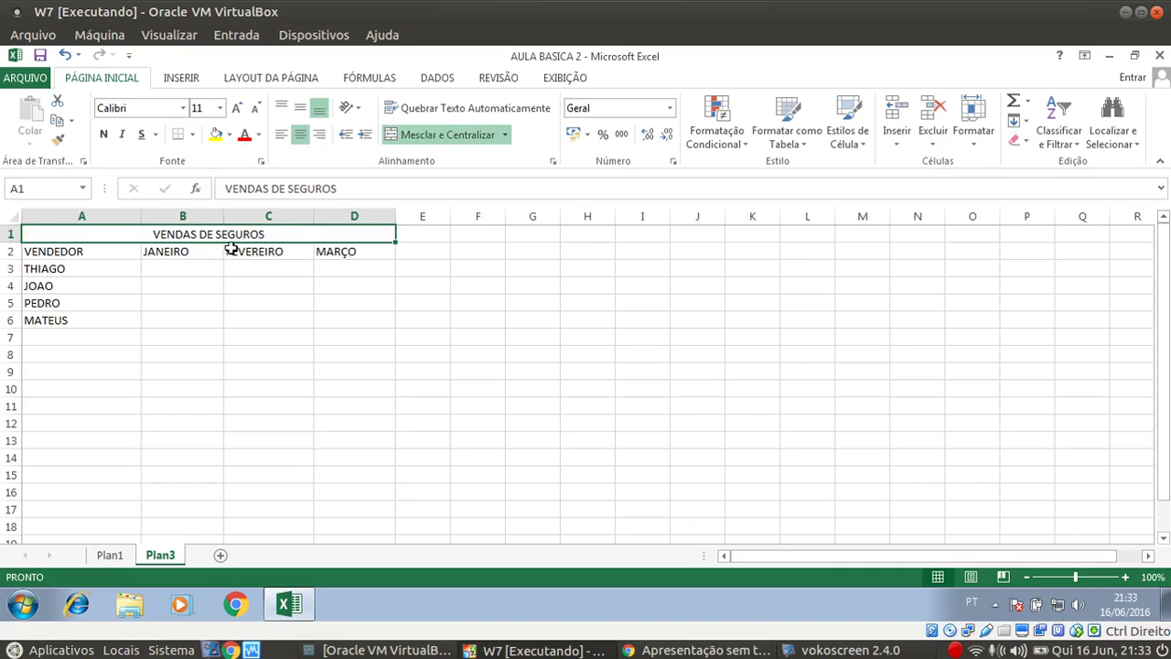
Make the title bold, trying italic and underline but removing both
click(104, 138)
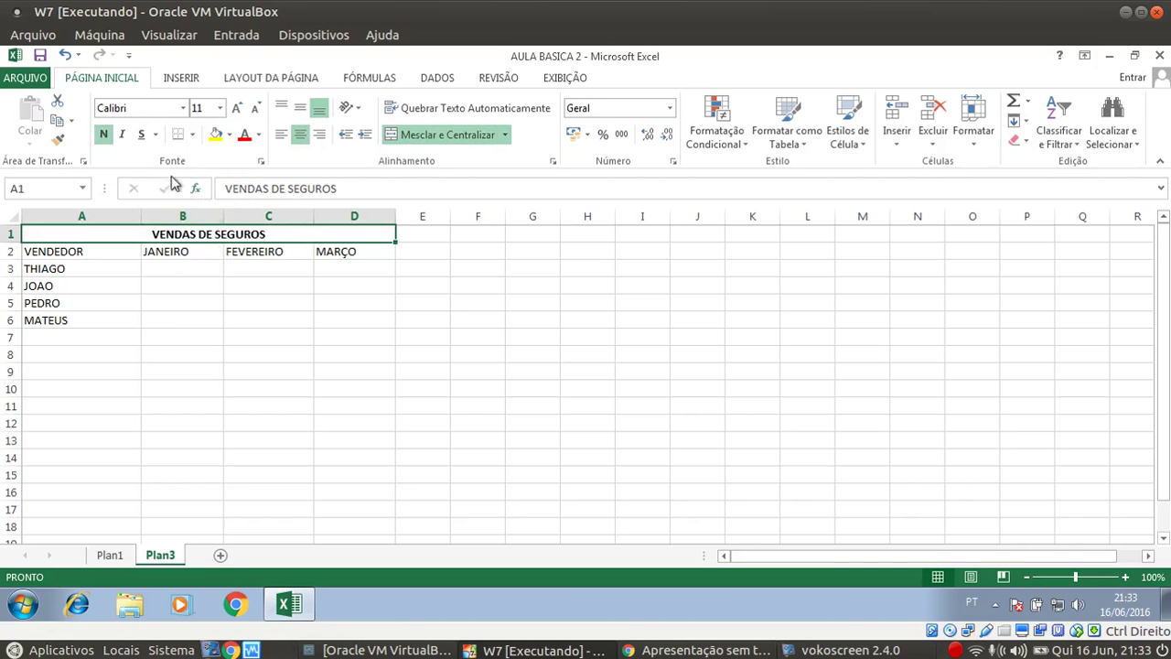
click(122, 137)
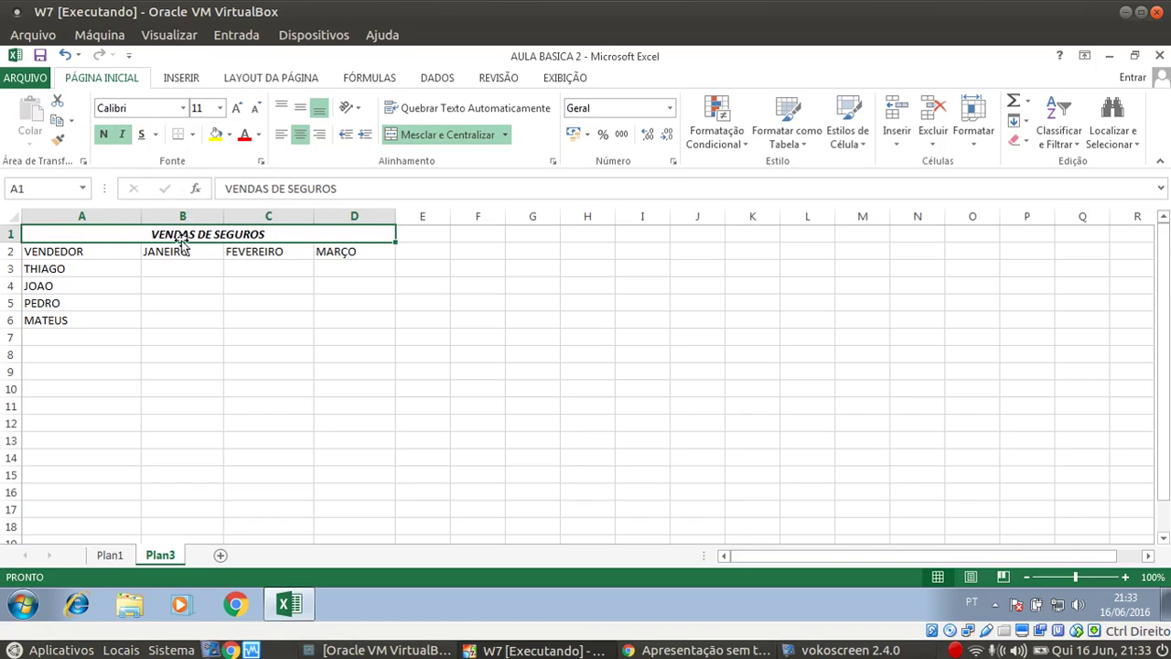
click(122, 136)
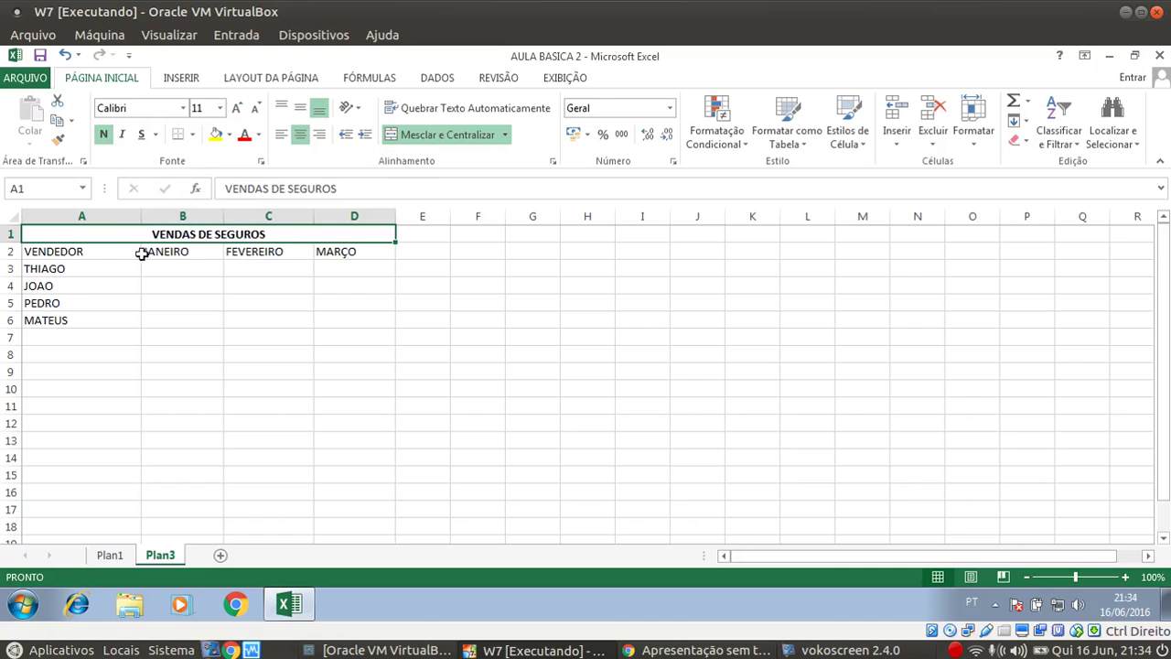
click(142, 137)
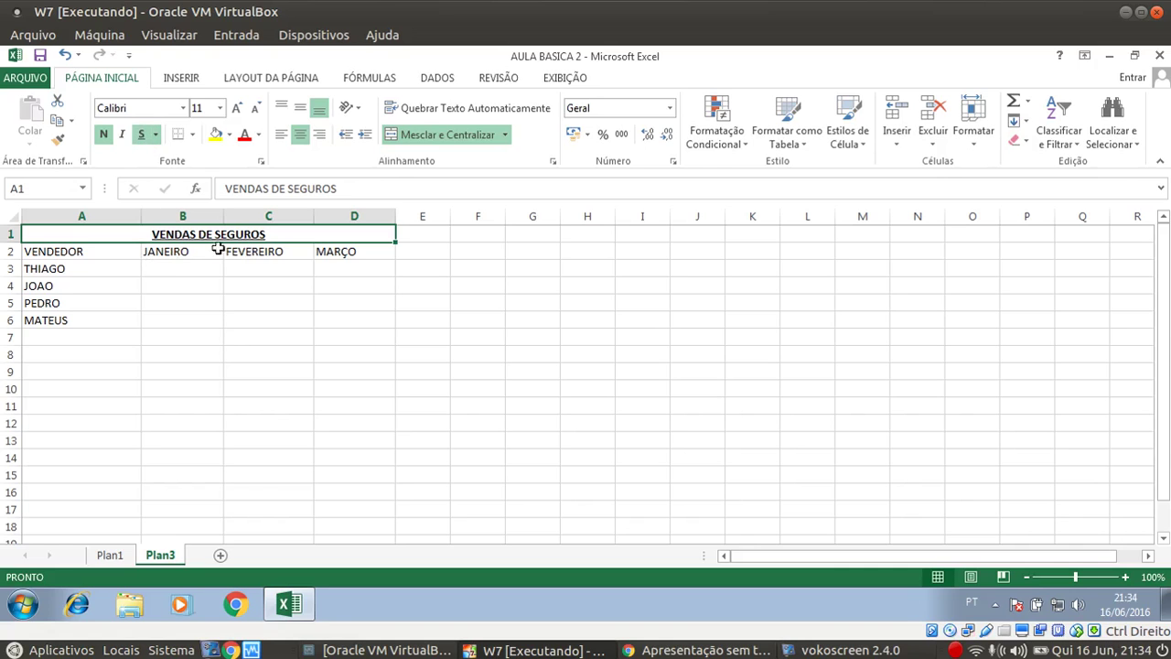
click(141, 135)
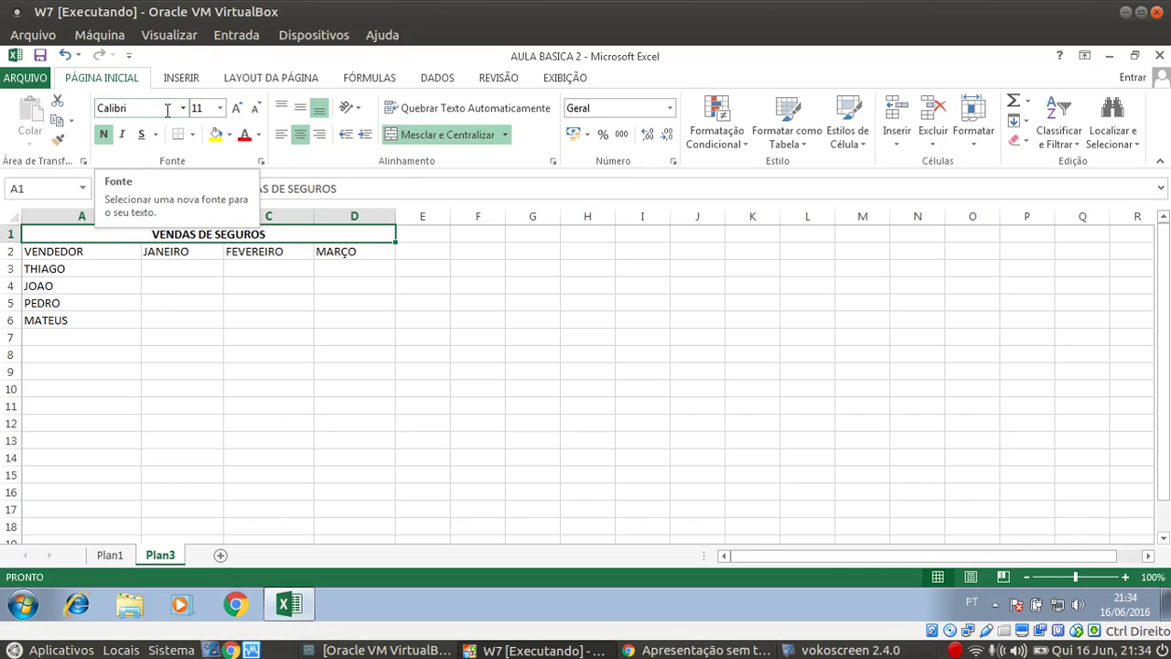
click(184, 108)
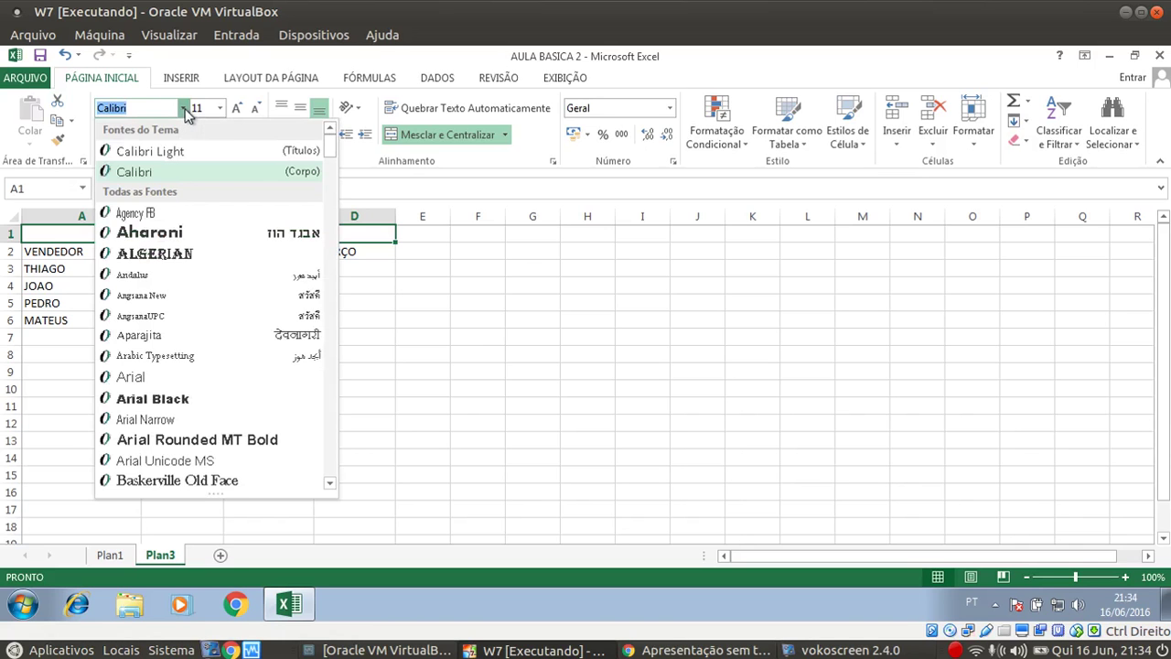
scroll(247, 421, down, 10)
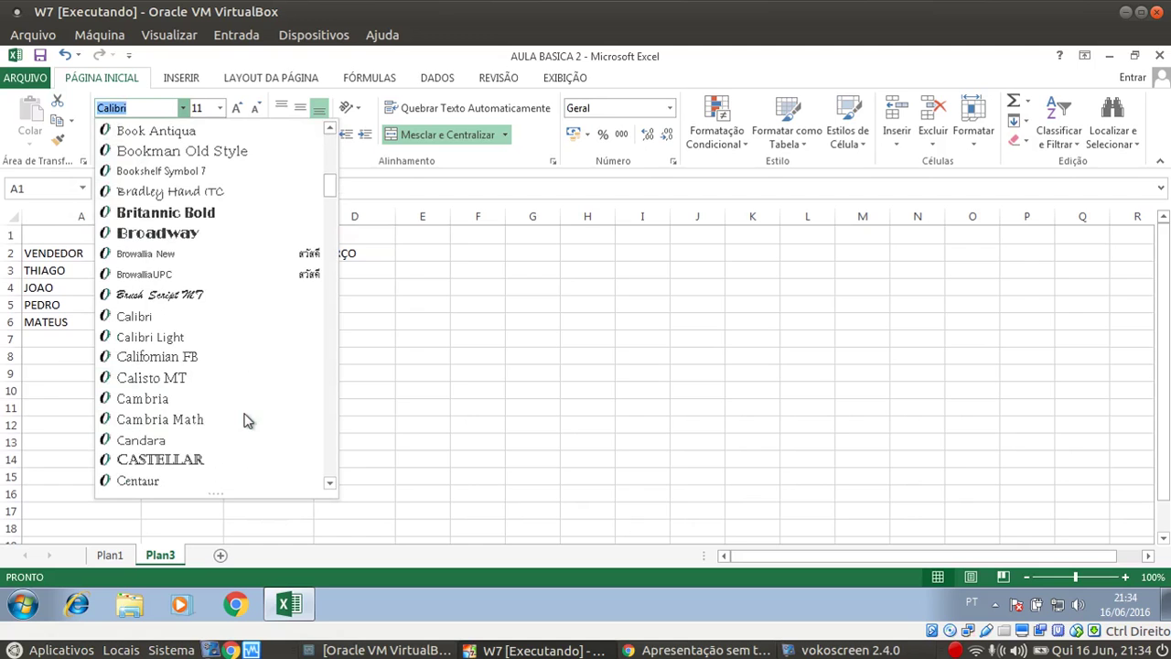
scroll(243, 418, down, 2)
scroll(231, 440, down, 4)
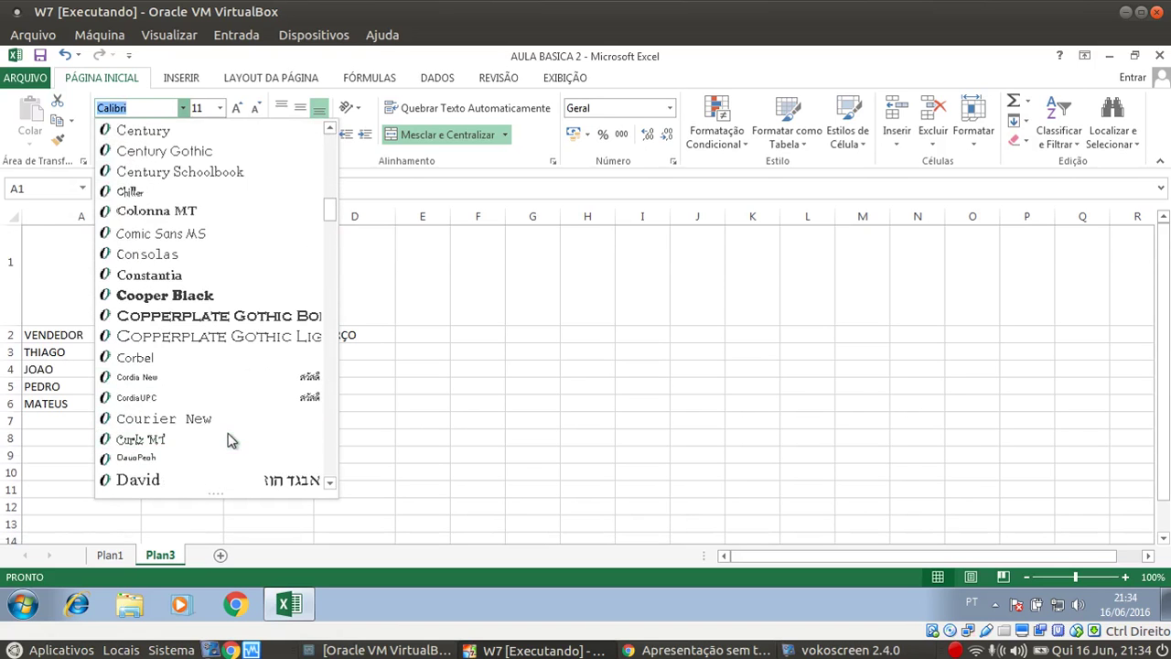
click(174, 295)
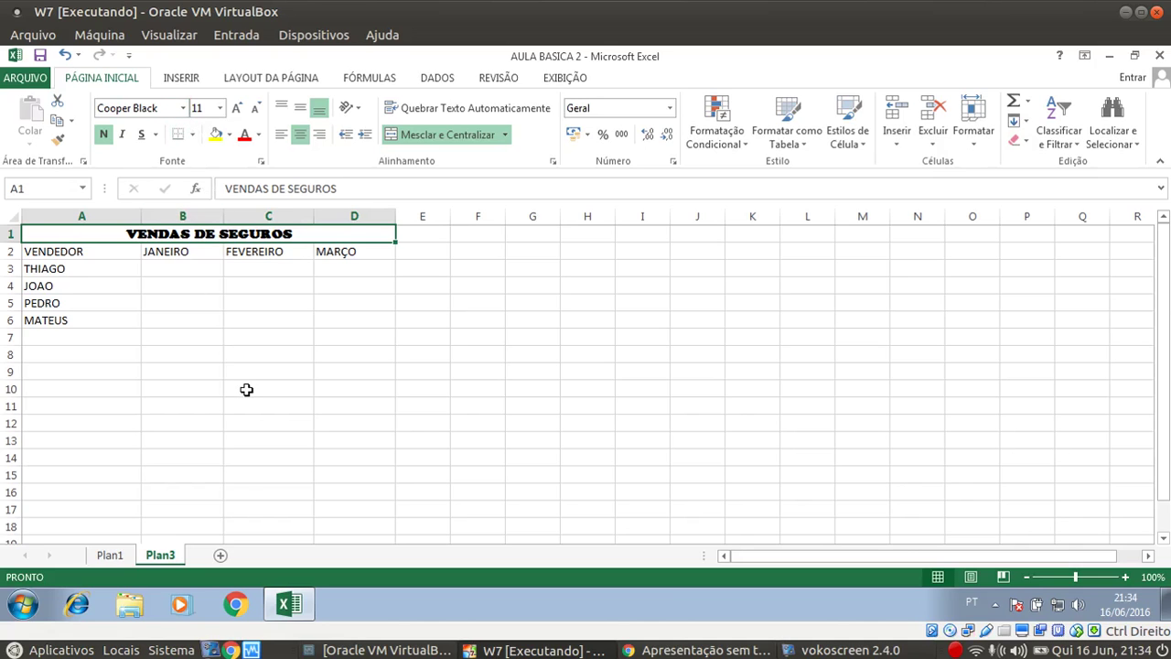
key(ctrl+z)
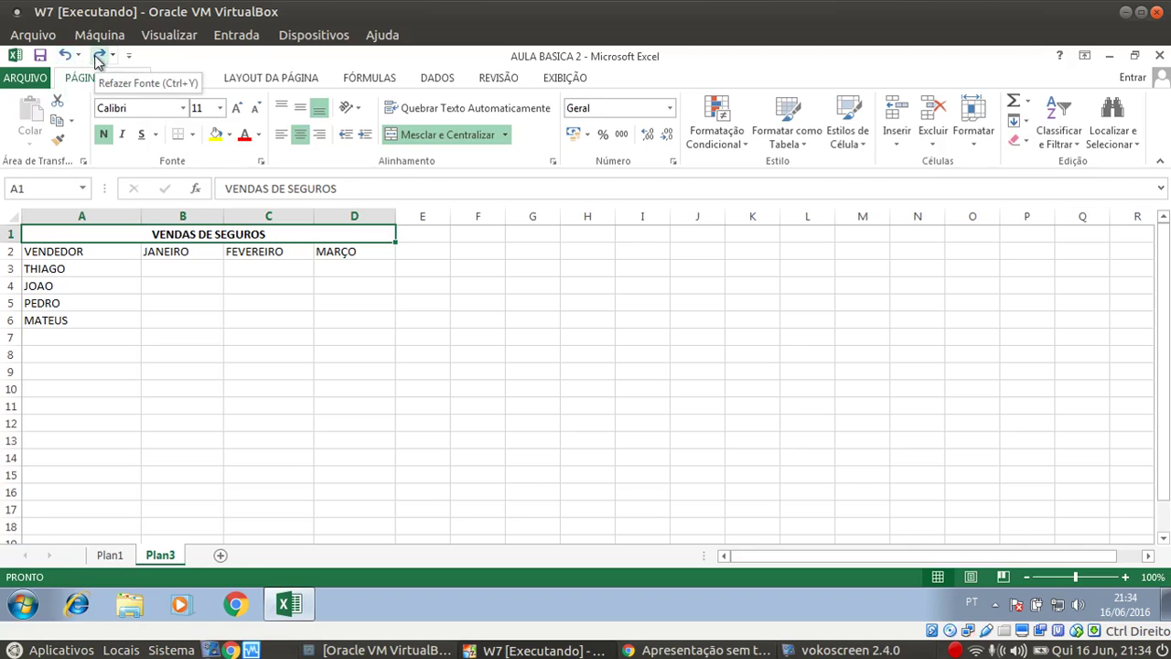
click(99, 56)
click(65, 56)
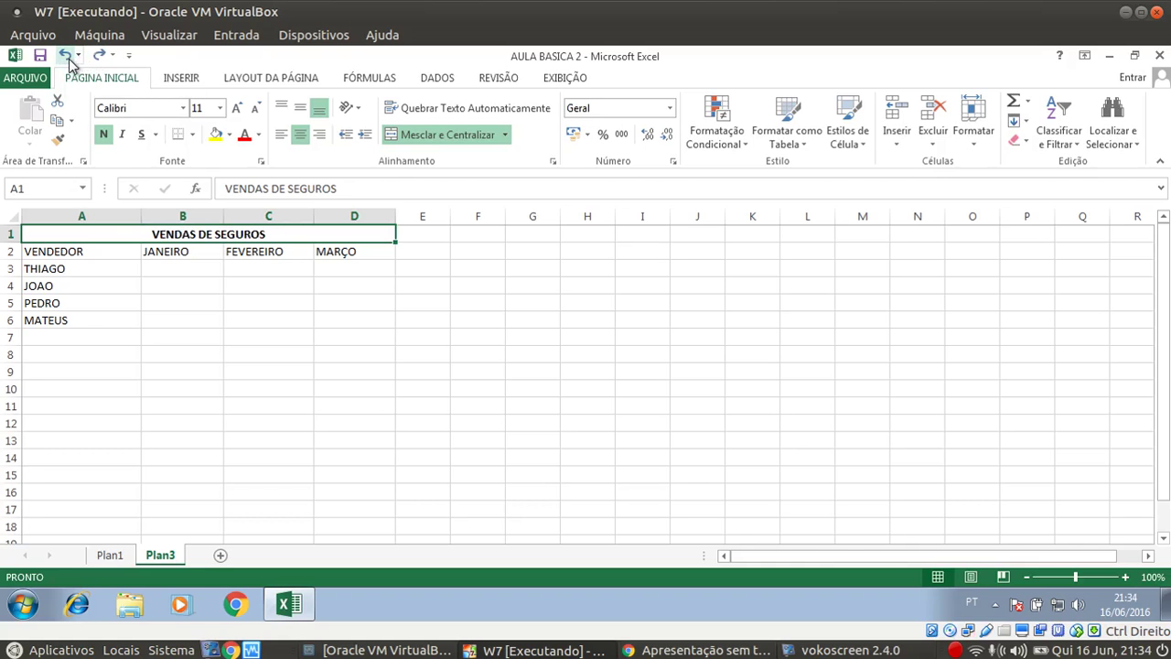
click(66, 56)
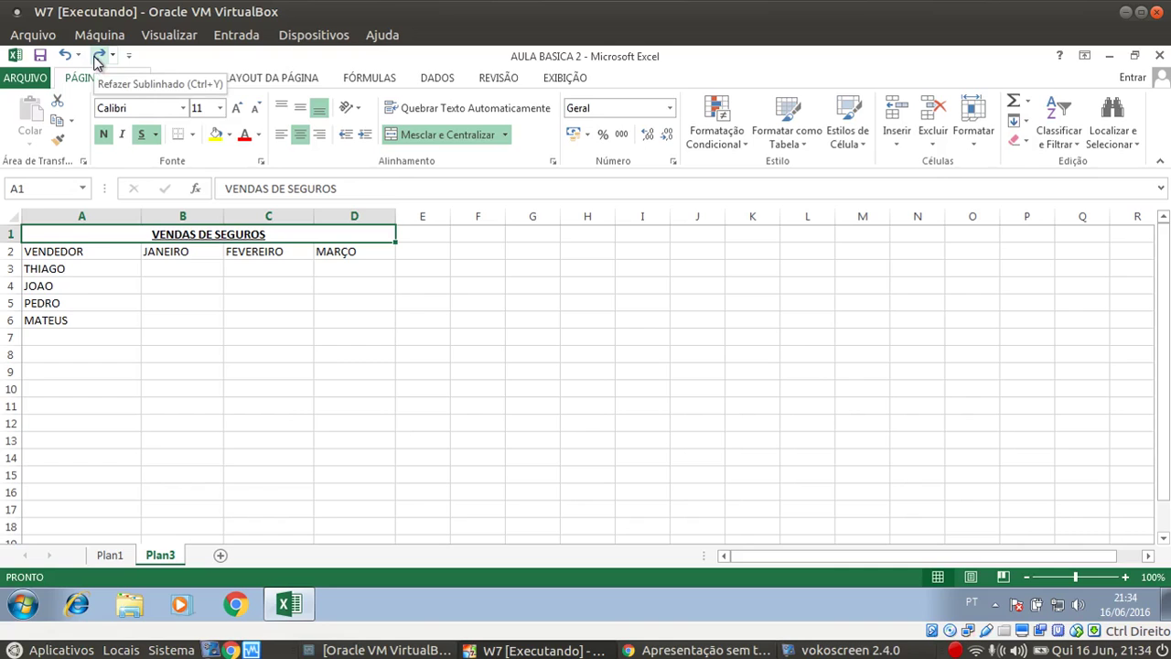
click(99, 57)
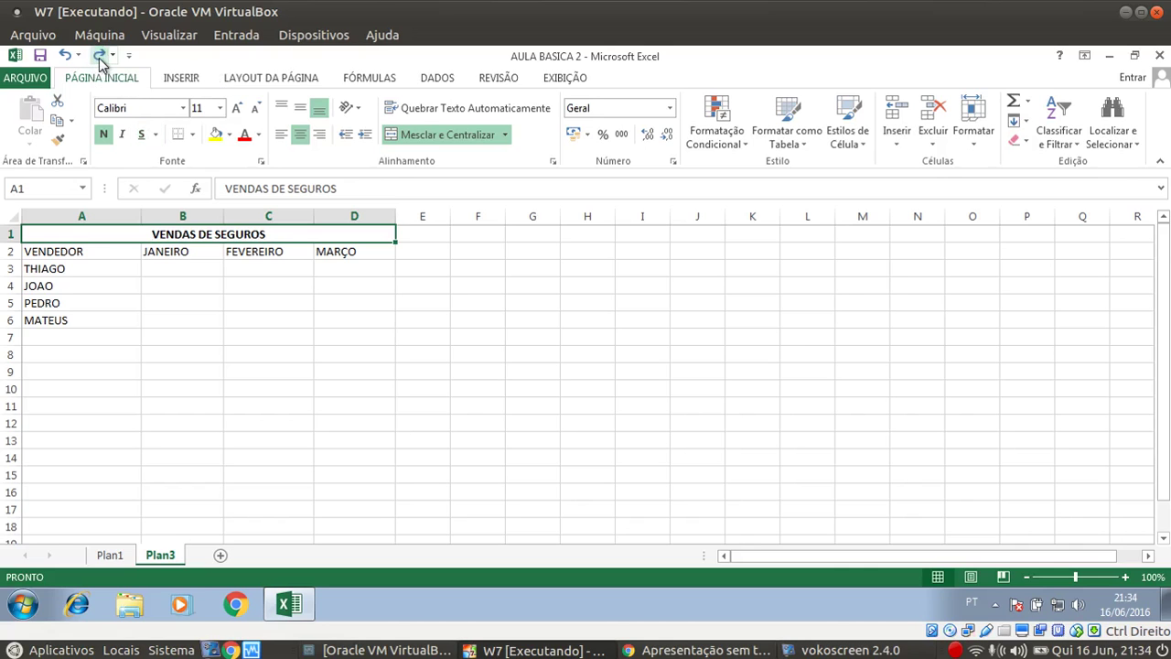
click(99, 57)
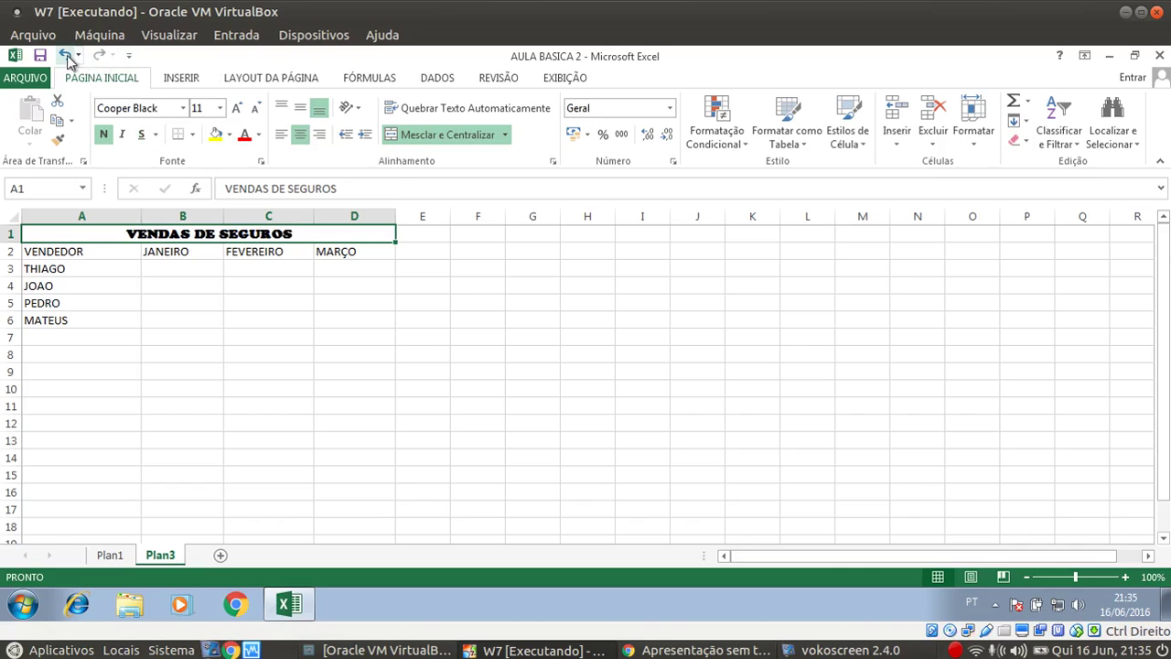
click(66, 56)
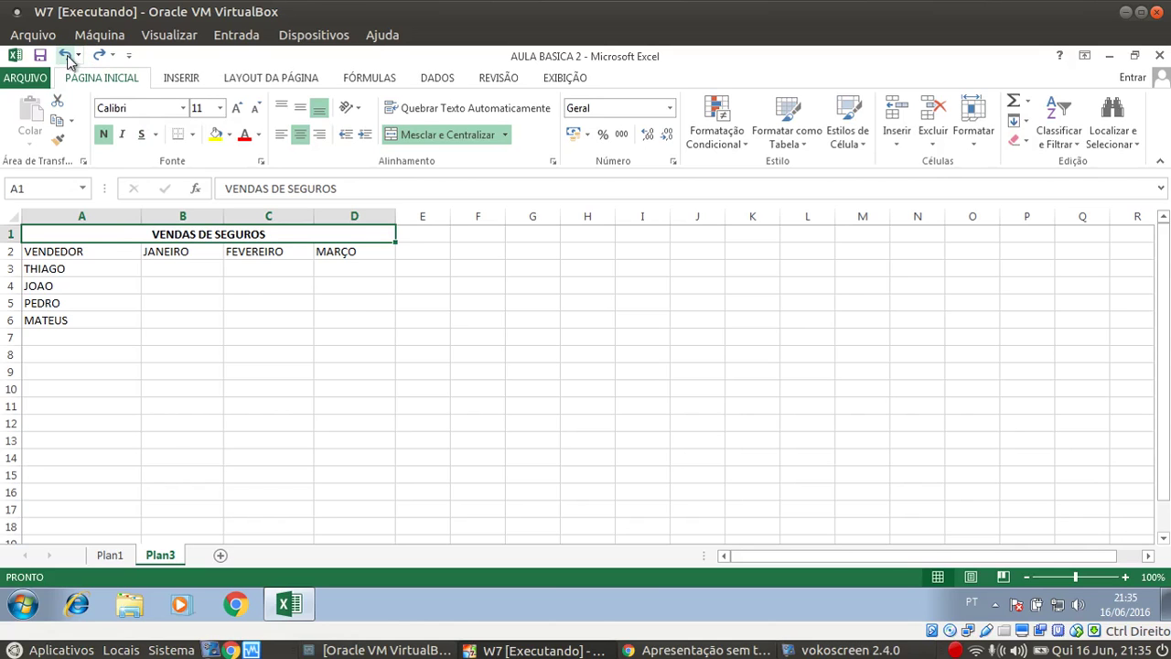
click(340, 320)
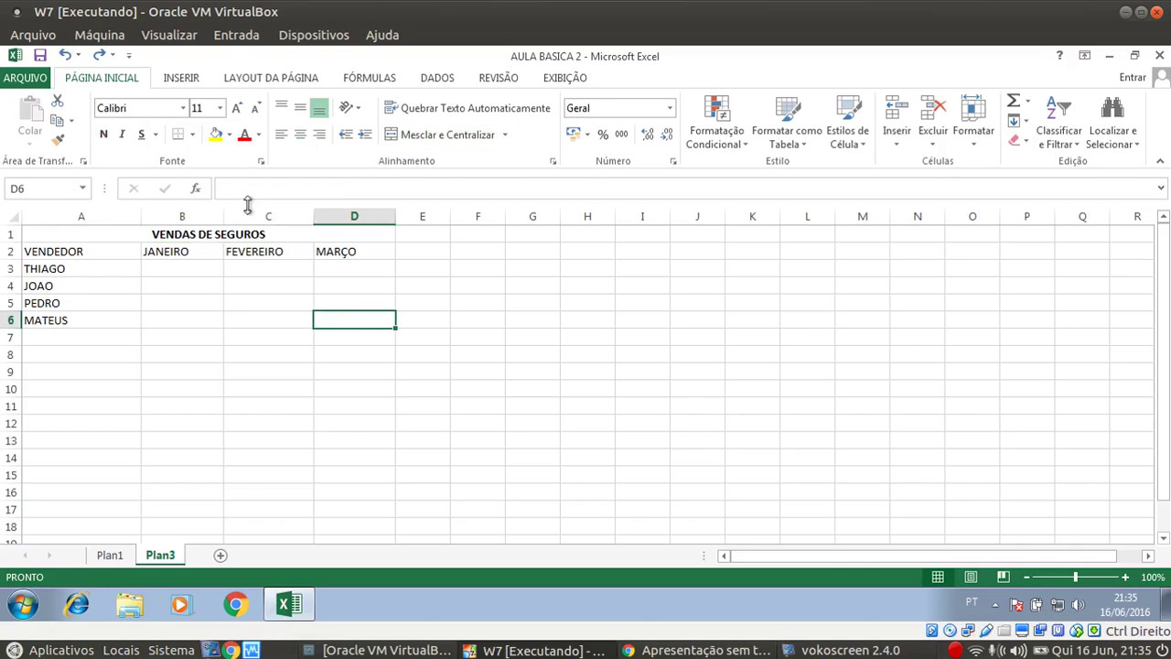
click(263, 235)
key(Delete)
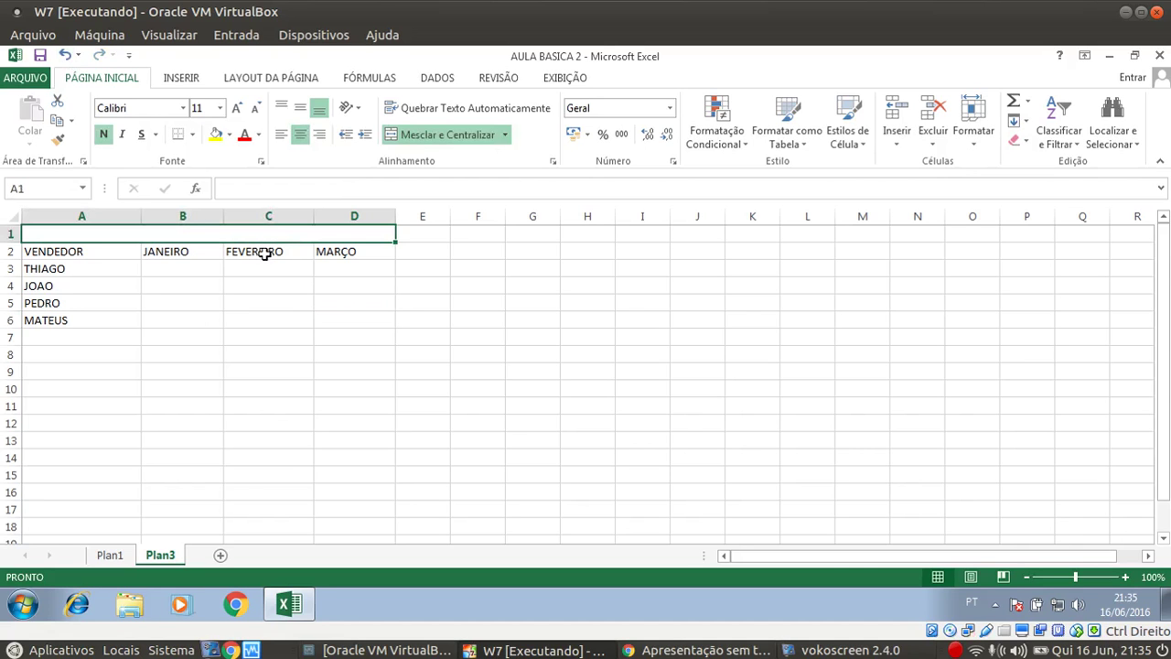
click(66, 57)
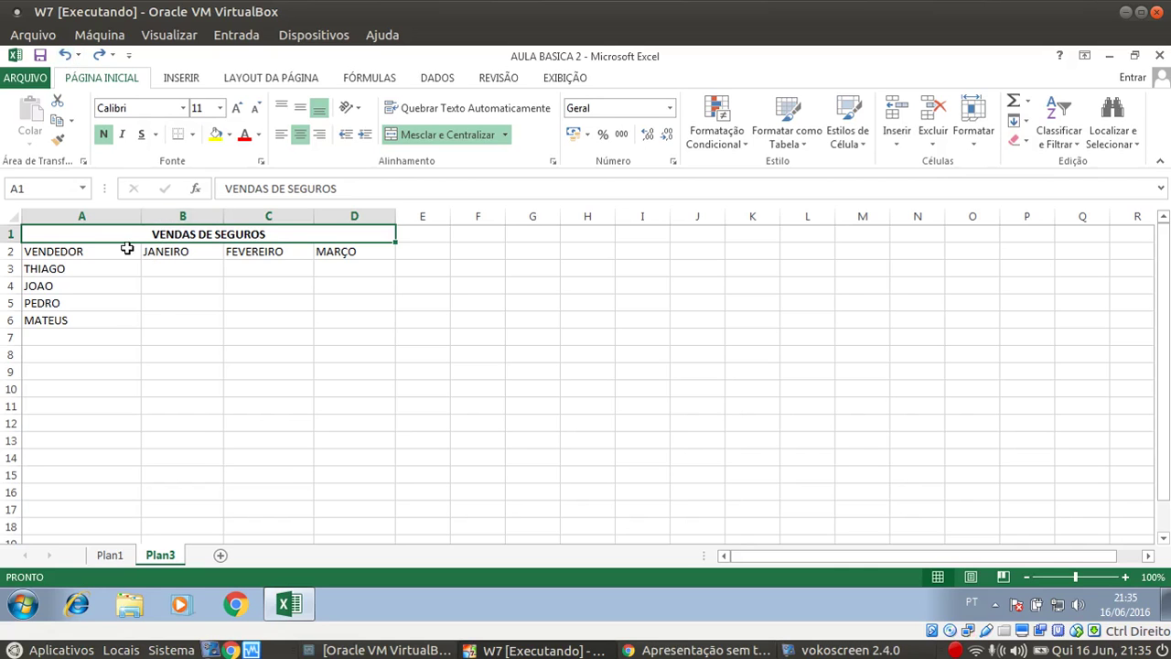
click(147, 303)
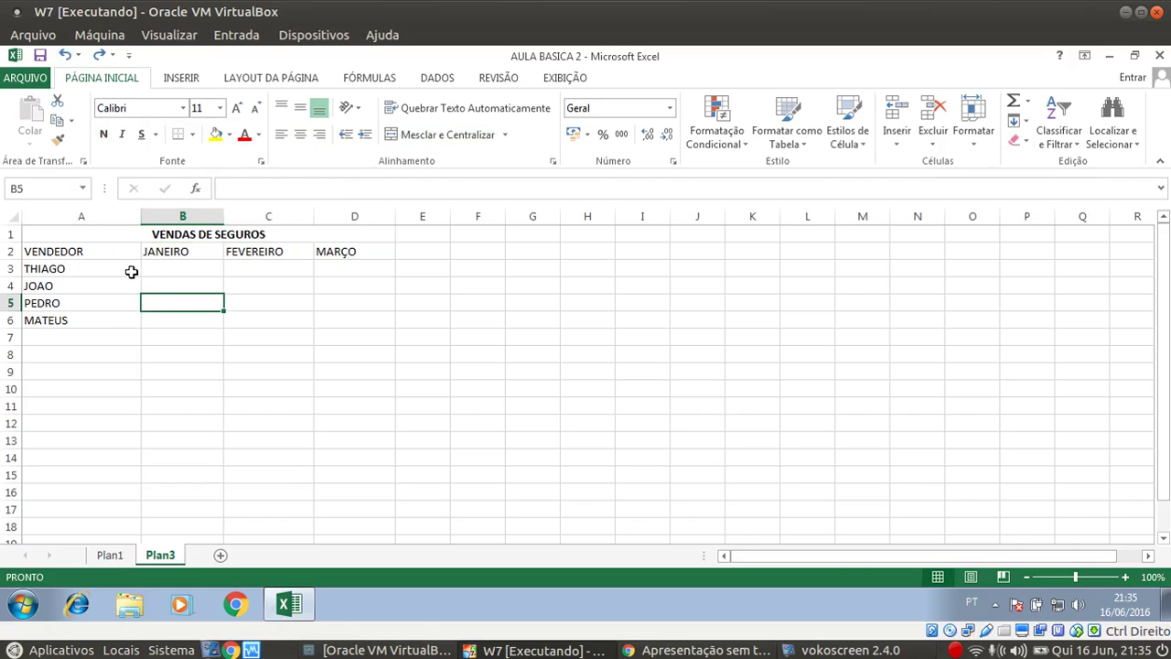
click(175, 235)
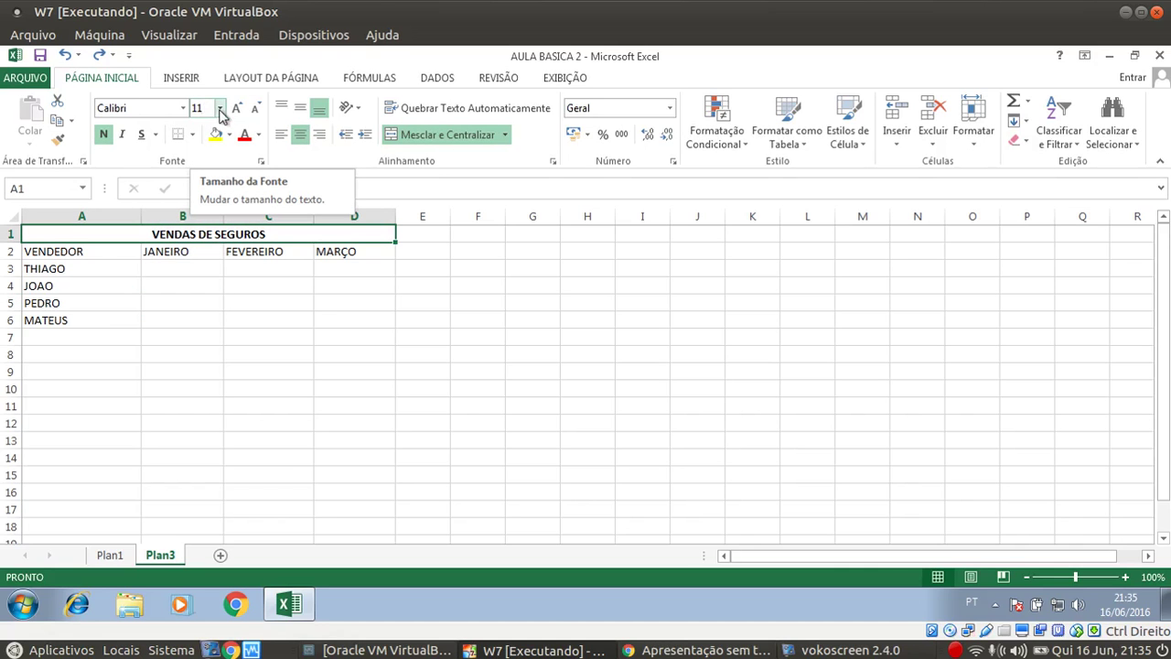
Set the VENDAS DE SEGUROS title to 14 pt with a dark blue font colour
click(220, 108)
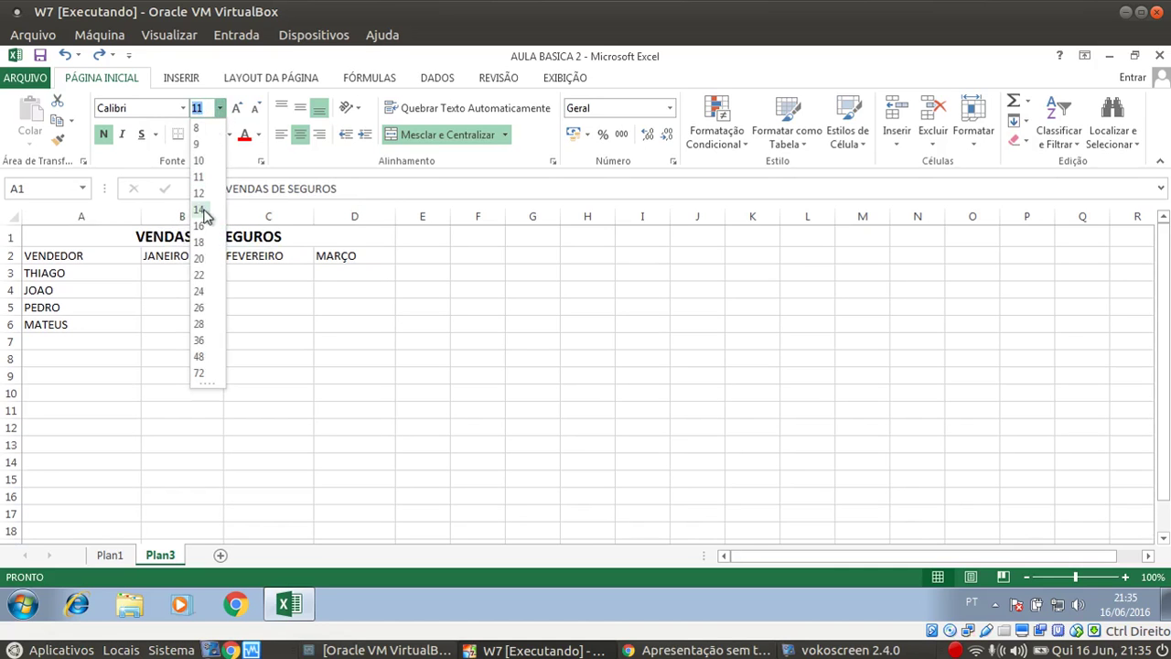
click(199, 209)
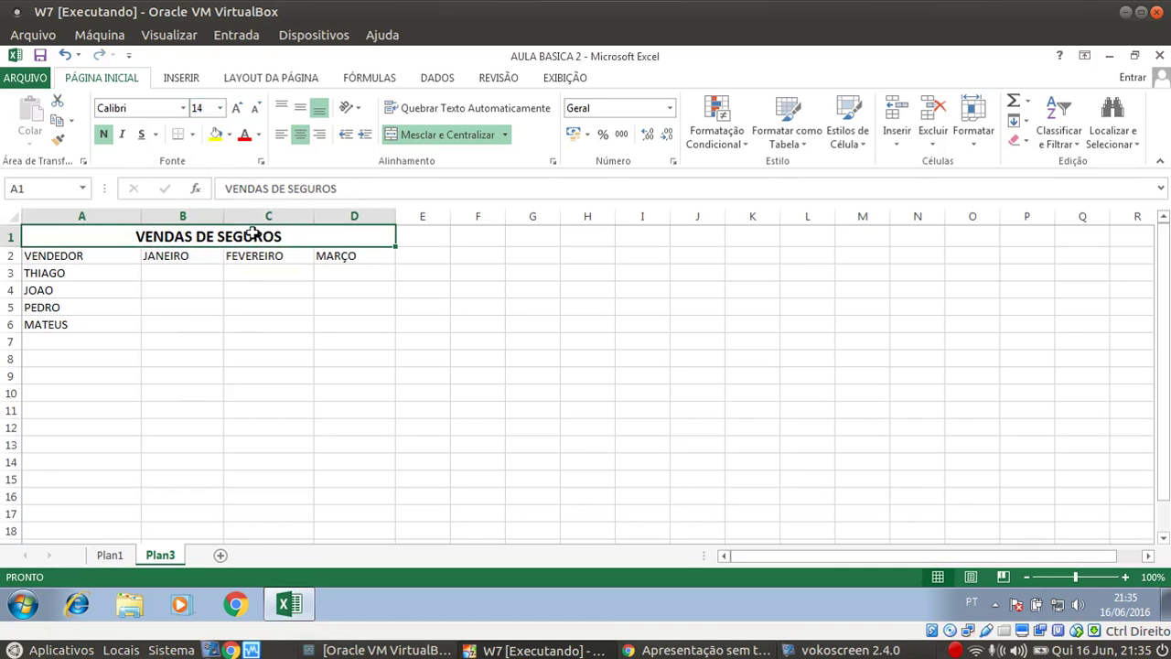
click(260, 137)
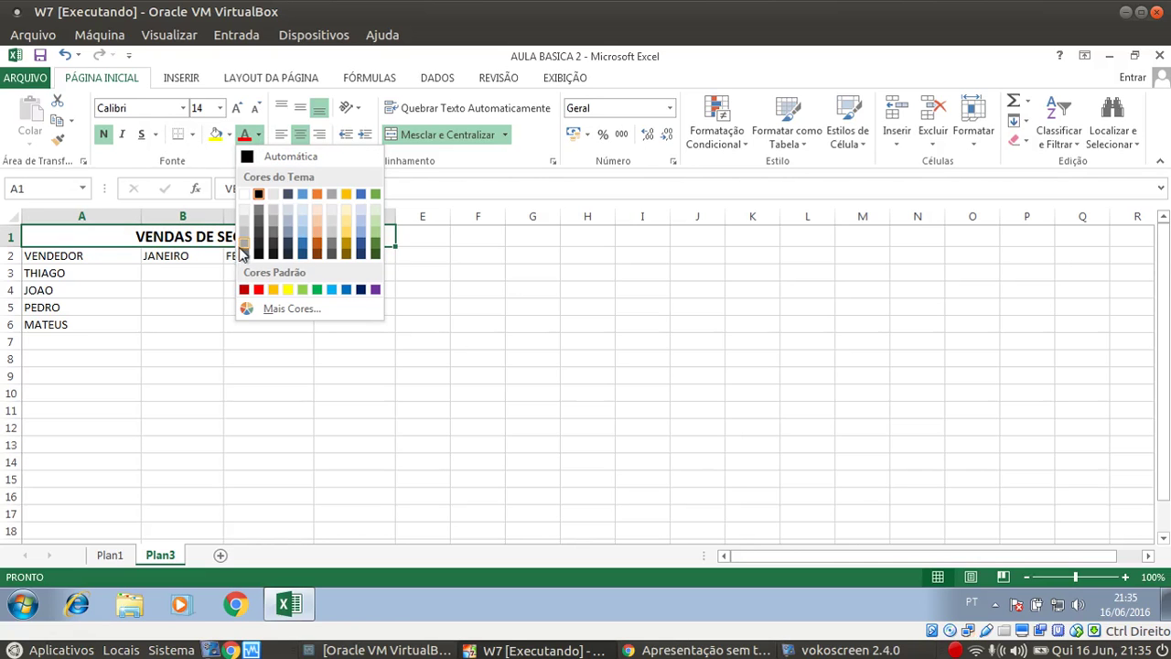
click(304, 249)
click(272, 285)
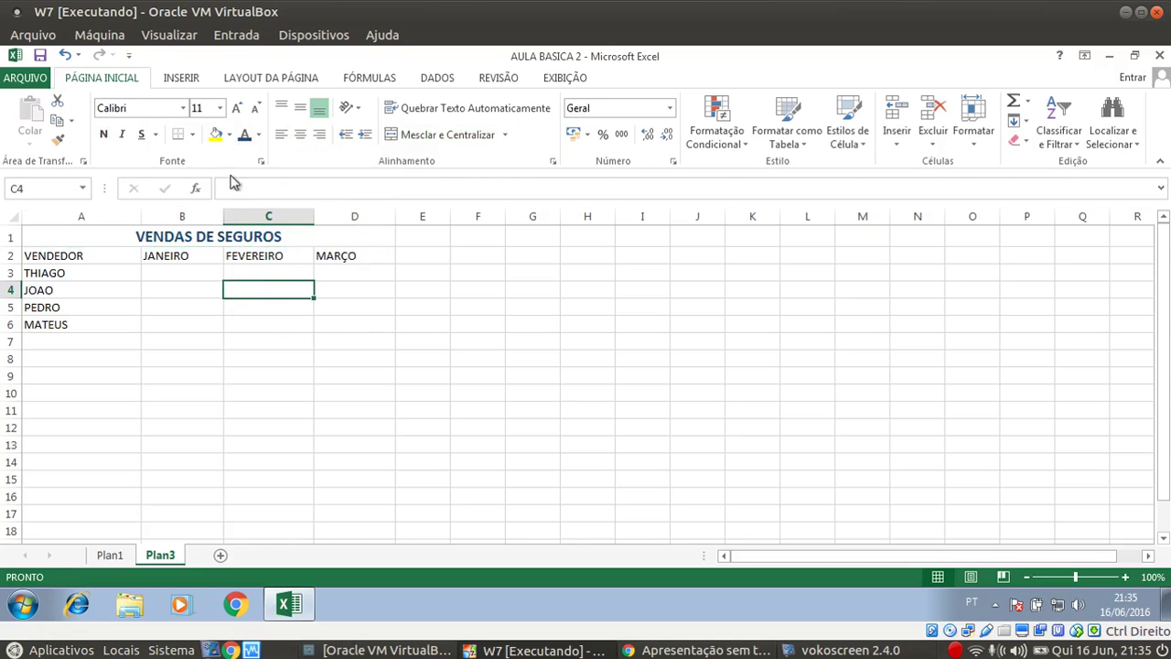
click(202, 235)
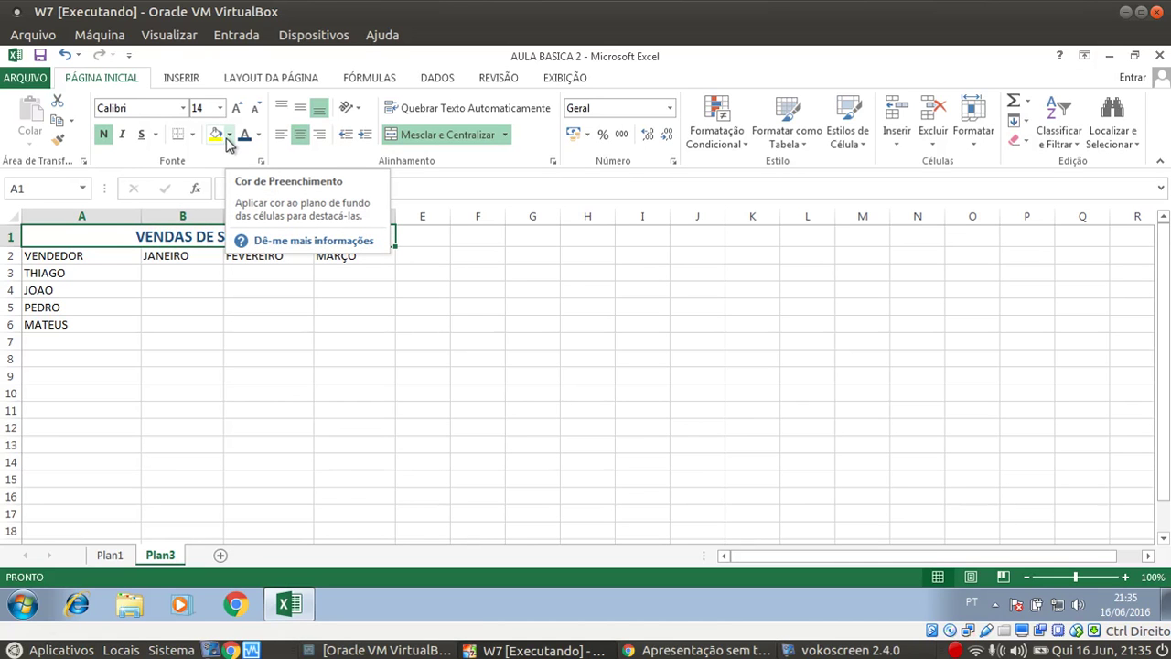
Fill the A1:D1 title bar with gold, leaving the title at 14 pt after trial resizing
click(228, 136)
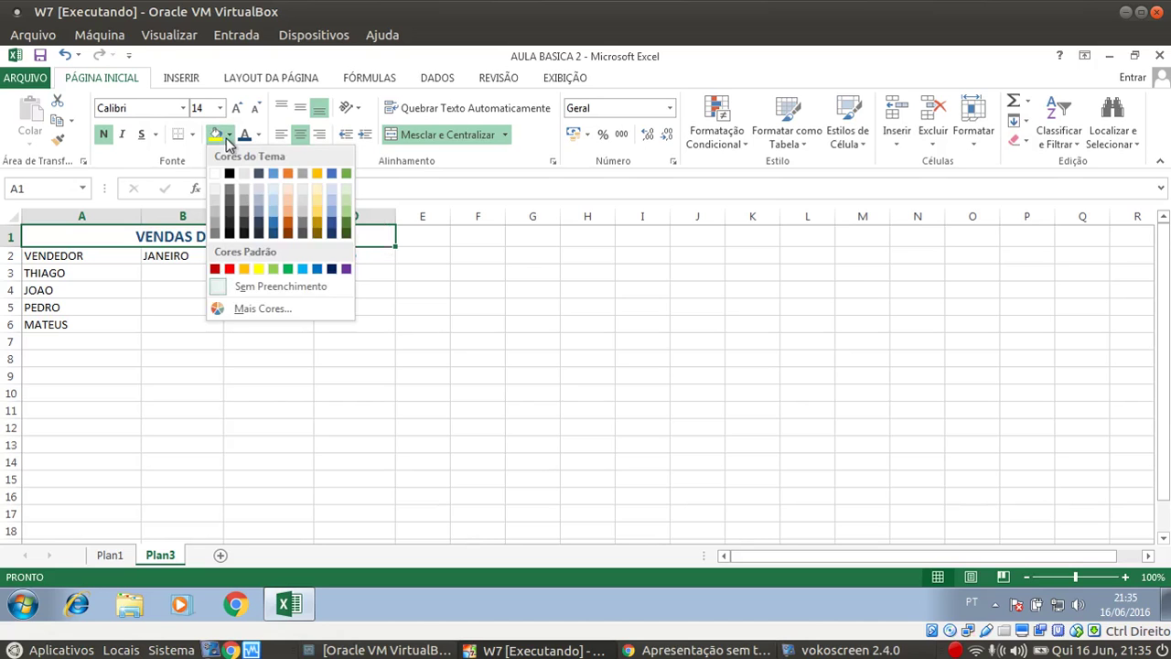
click(320, 216)
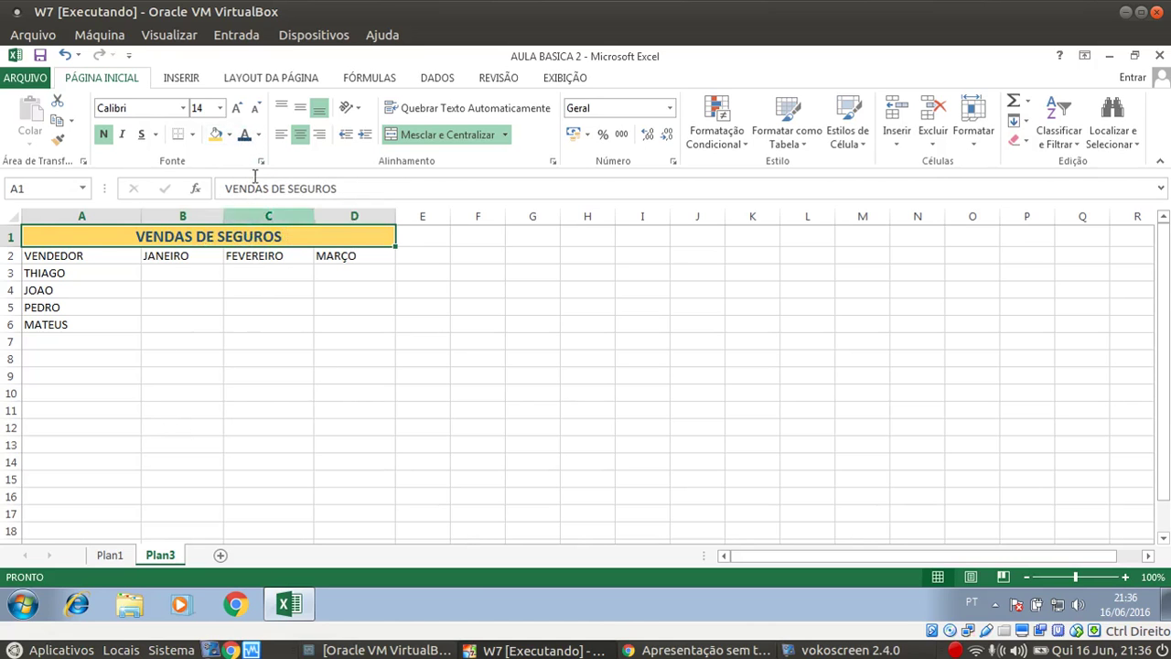
click(235, 109)
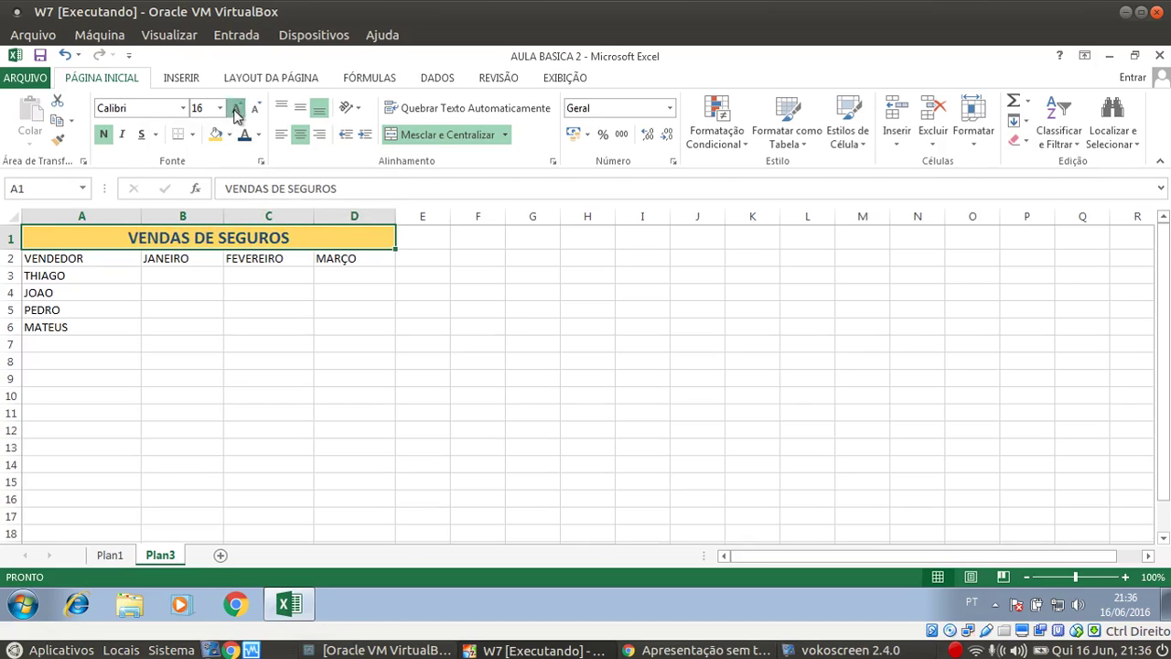
click(237, 109)
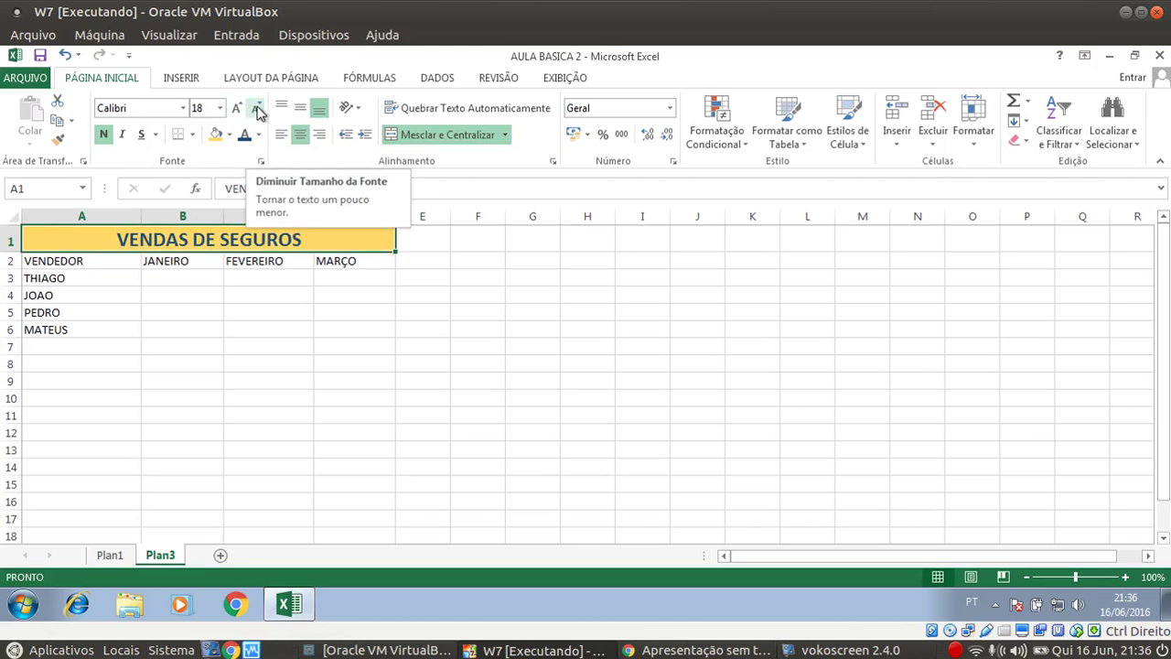
click(259, 111)
click(259, 111)
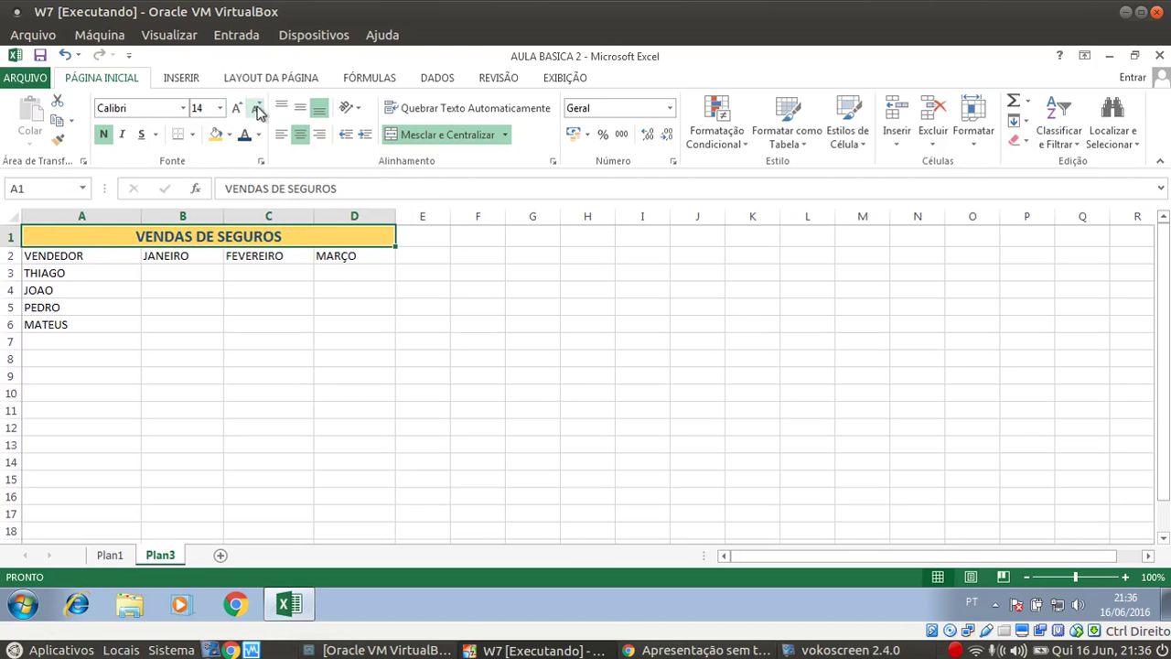
click(162, 322)
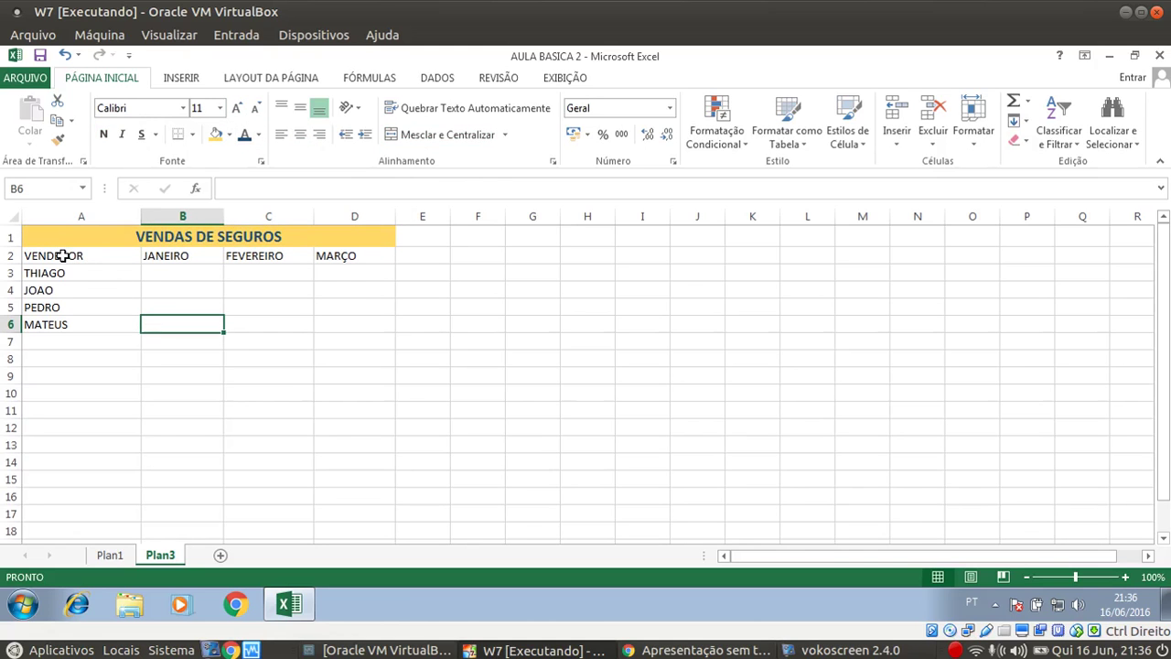
drag(60, 255, 169, 256)
click(178, 274)
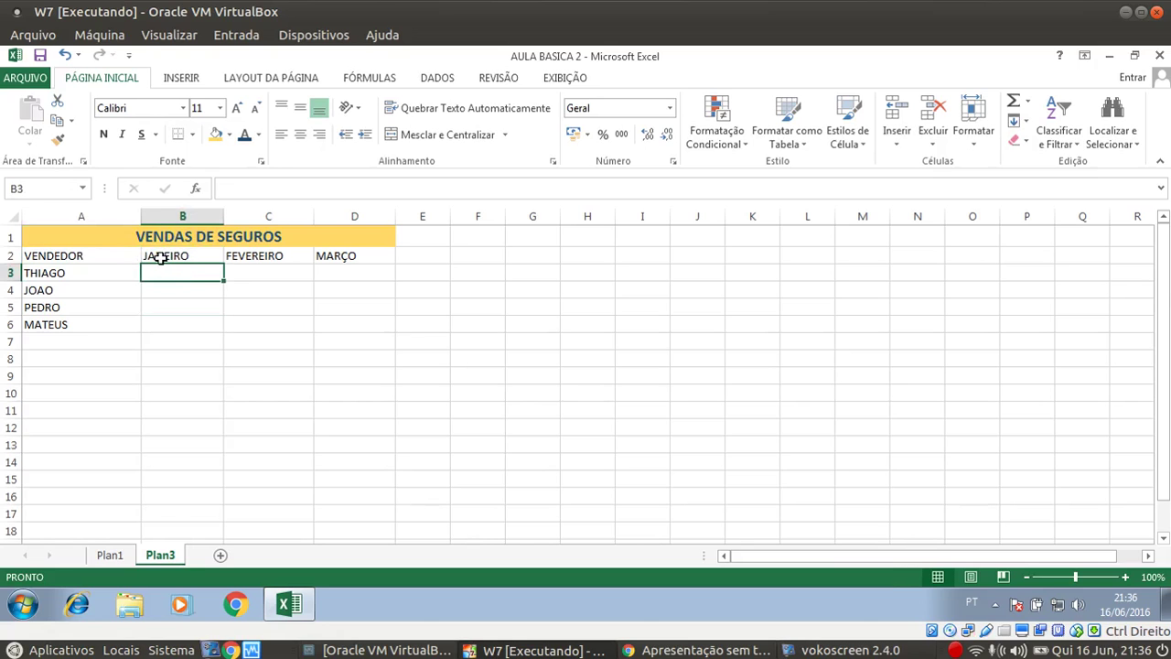
click(51, 255)
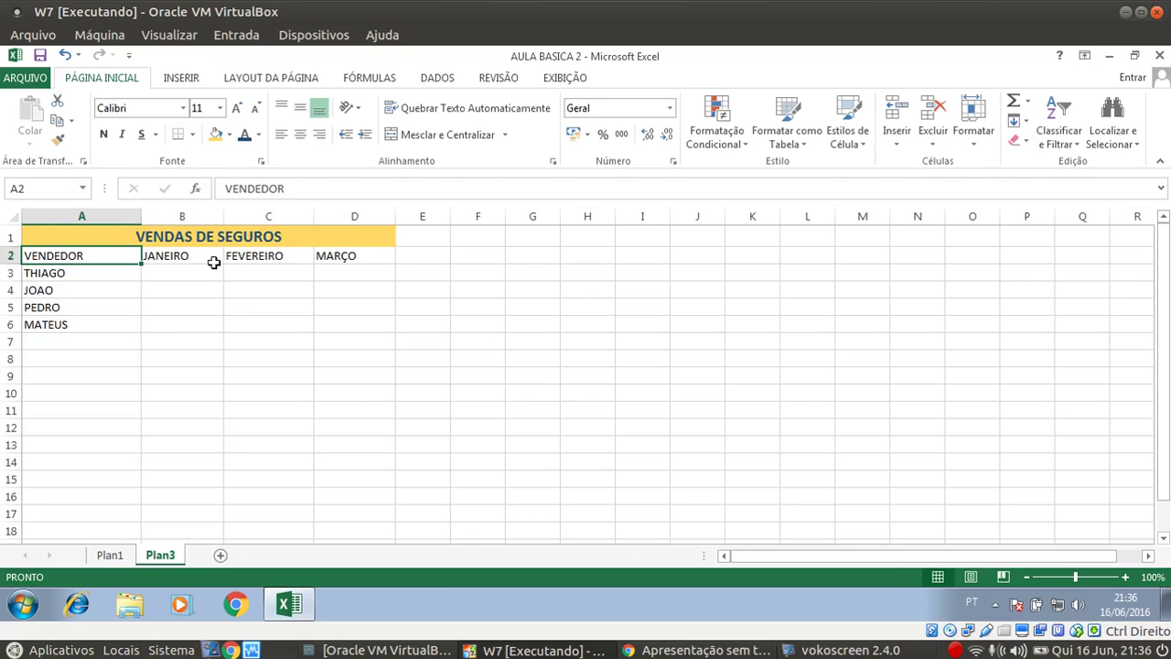
drag(178, 255, 328, 255)
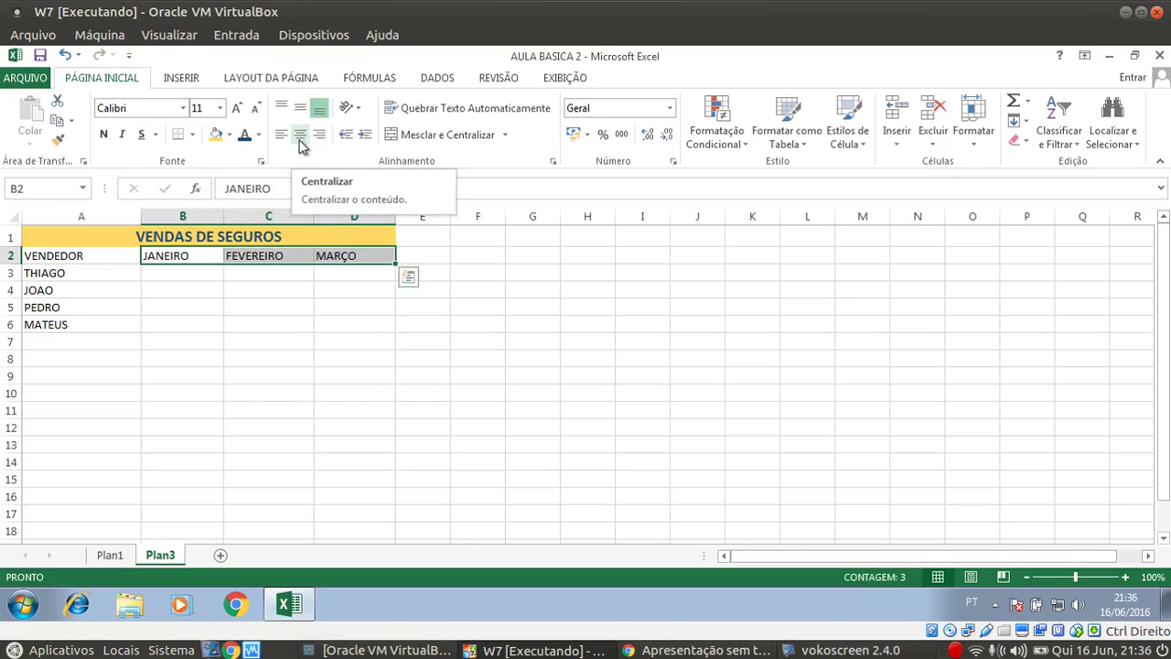
click(299, 142)
click(183, 303)
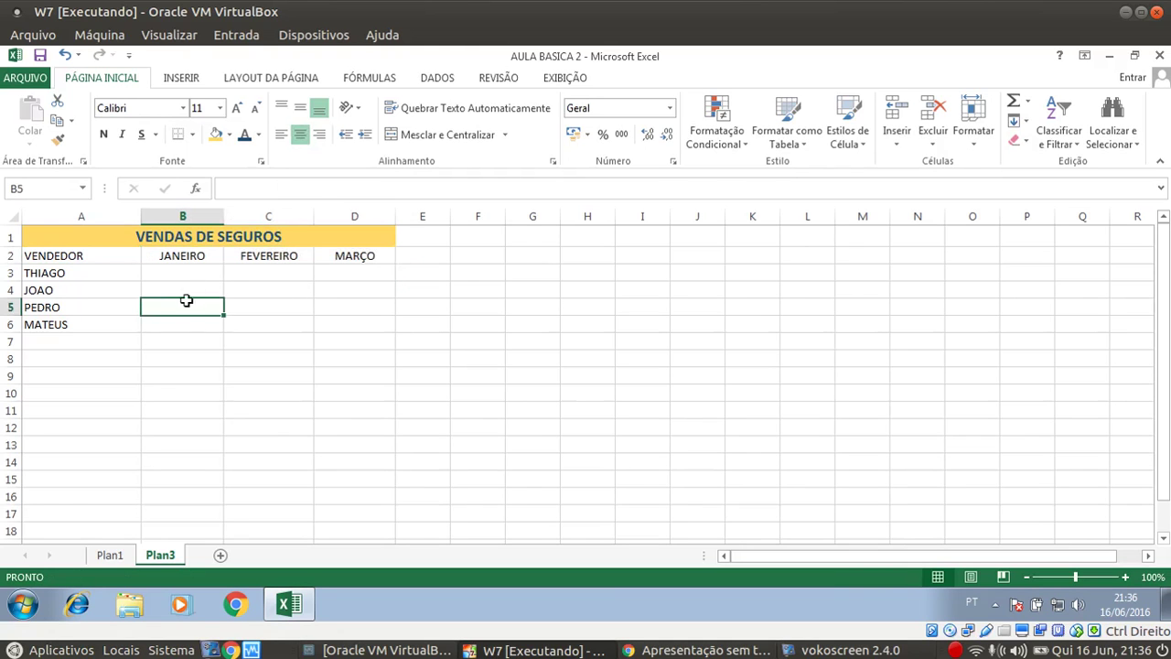
click(69, 258)
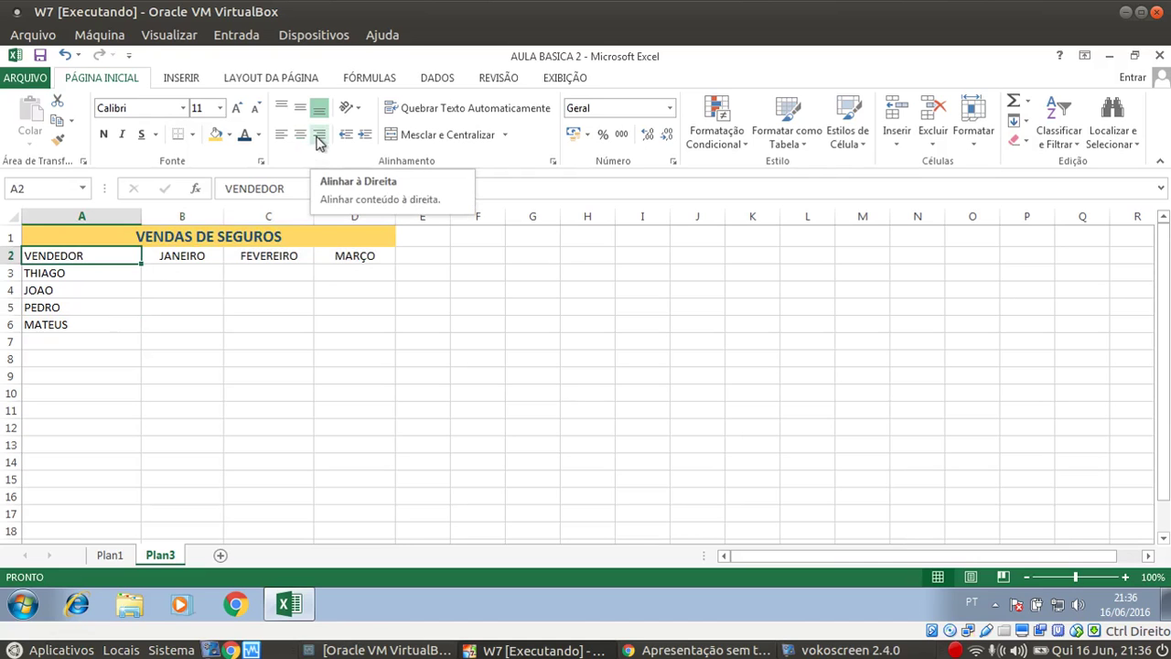
click(319, 139)
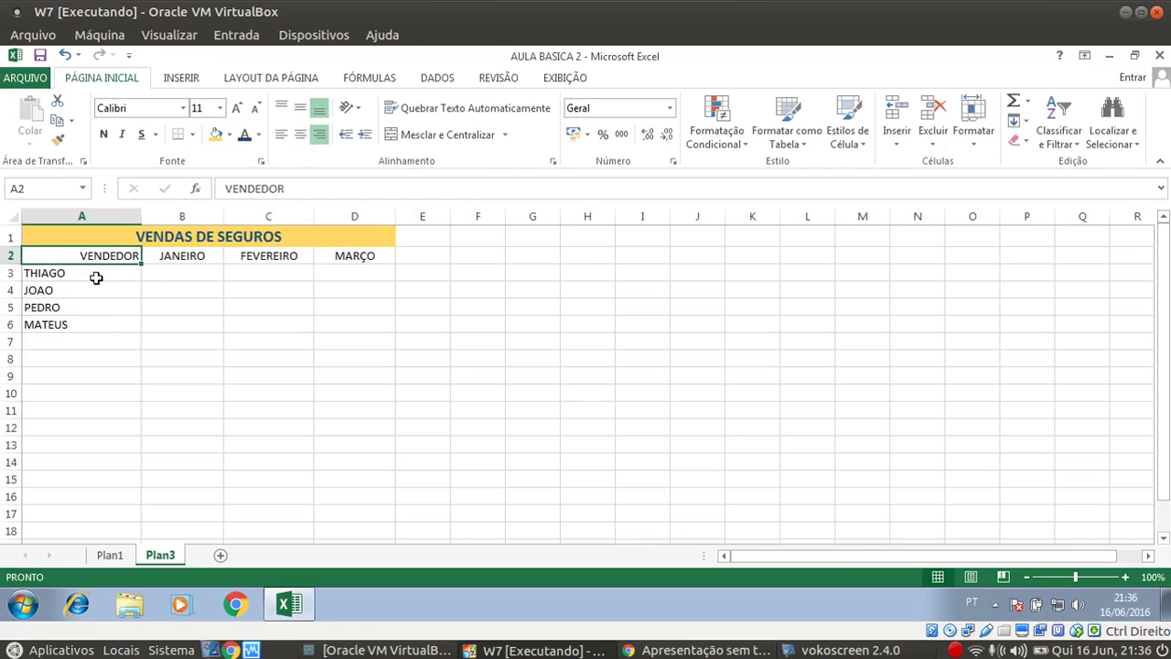
click(280, 137)
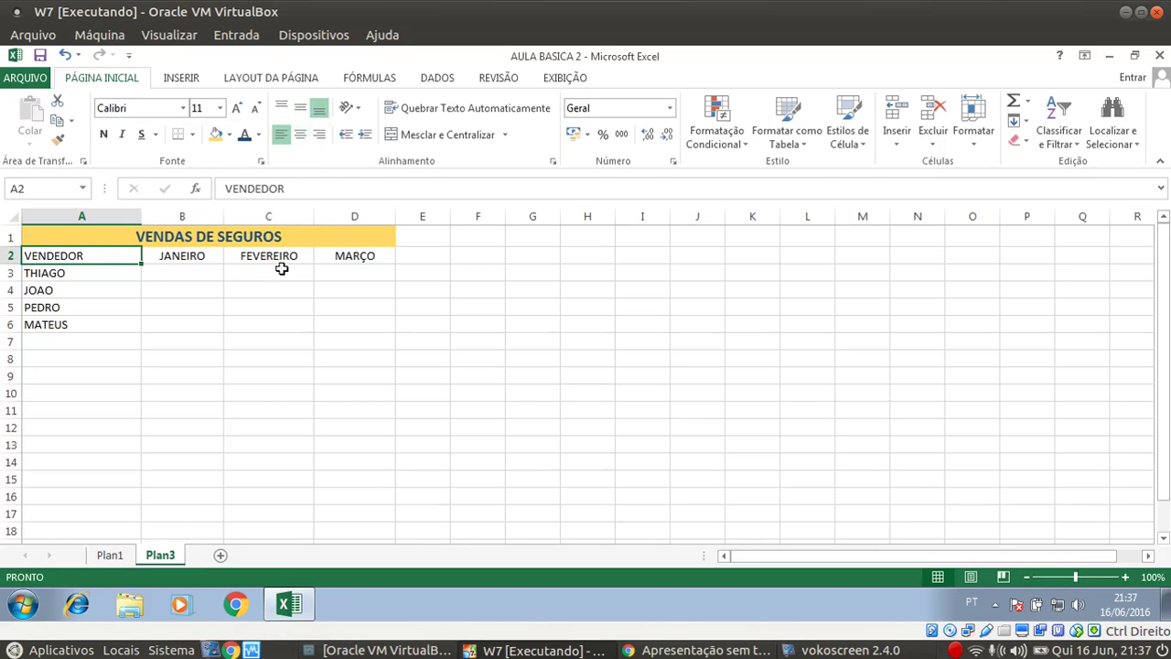
click(75, 325)
drag(9, 333, 10, 422)
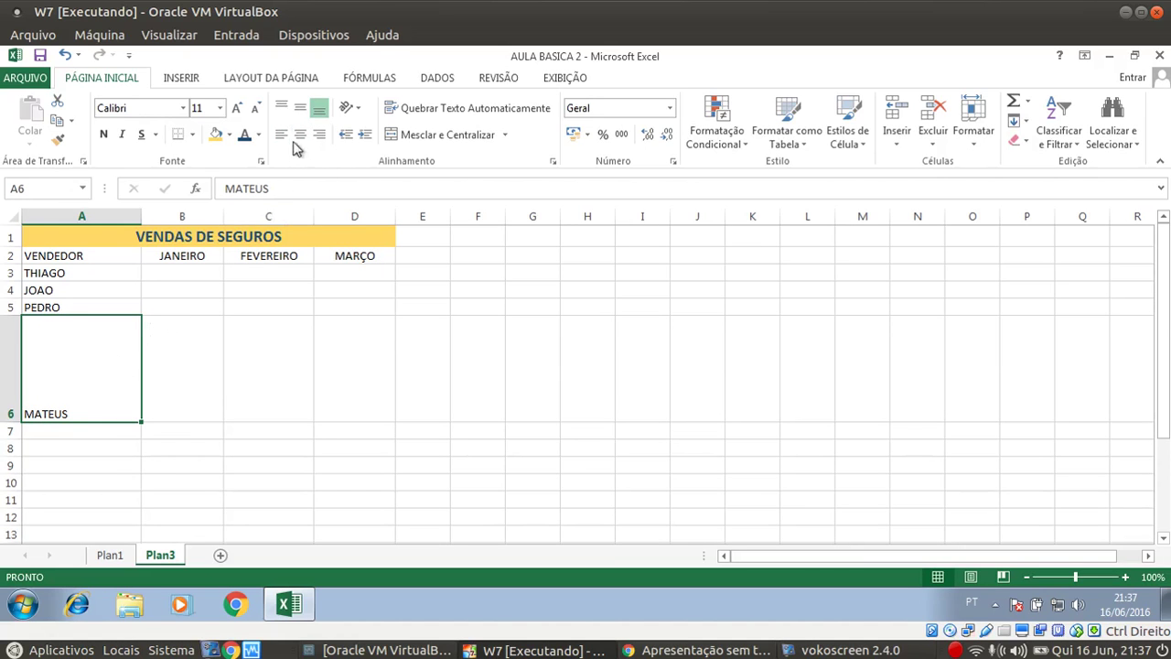
click(283, 109)
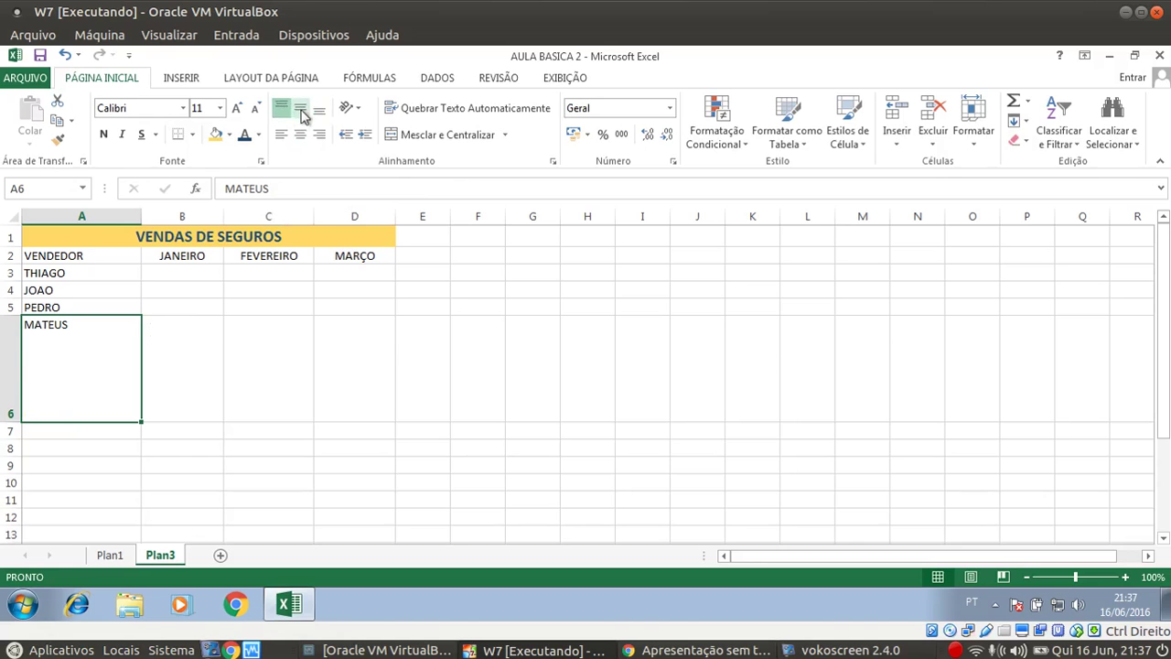
click(302, 110)
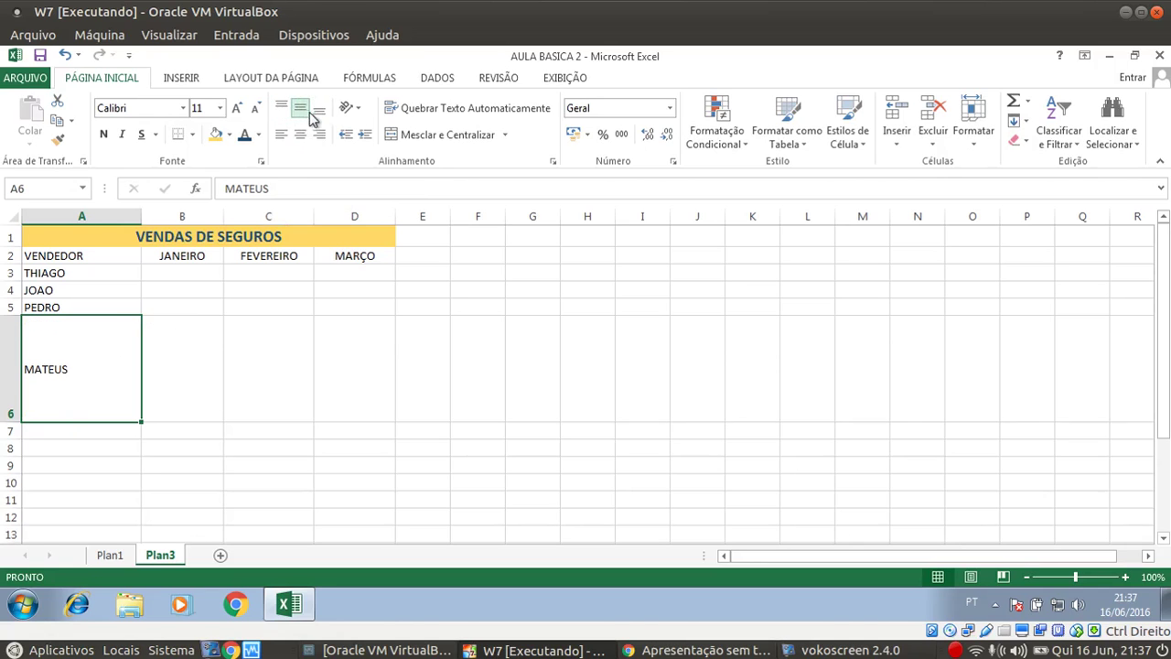
click(319, 111)
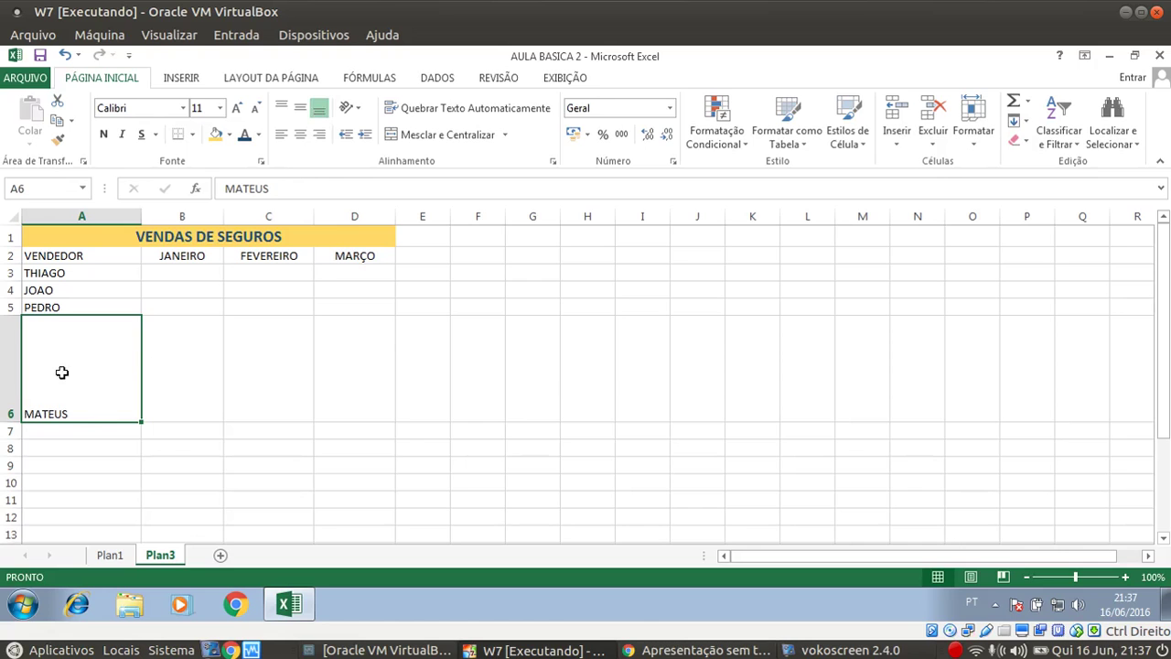
click(303, 110)
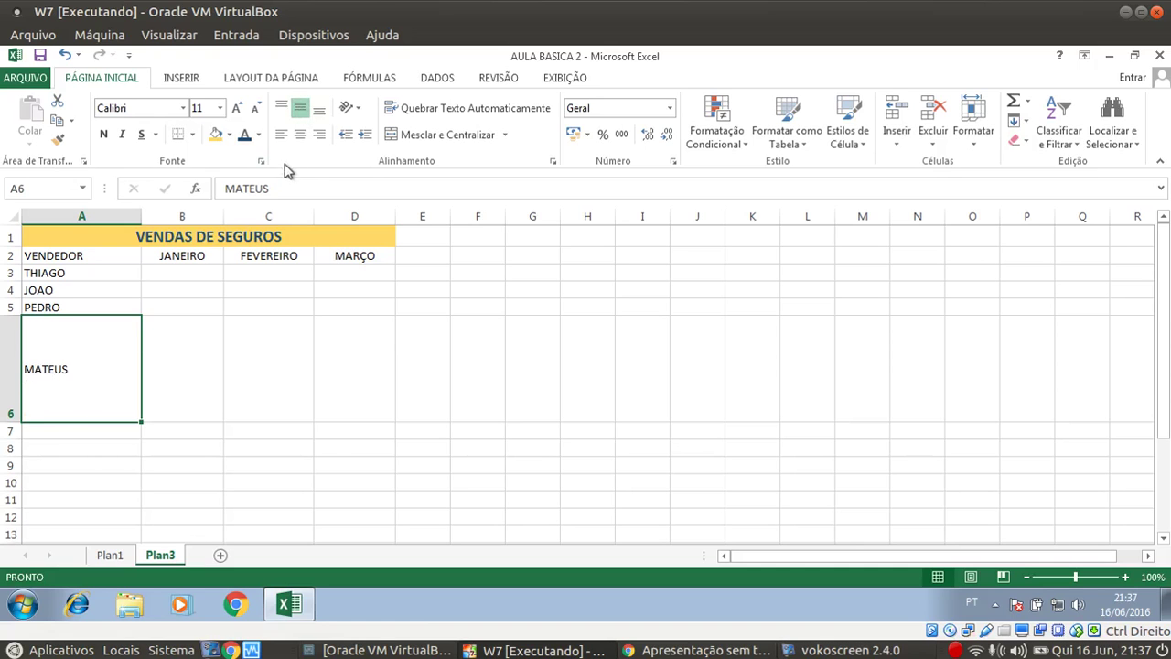
click(301, 135)
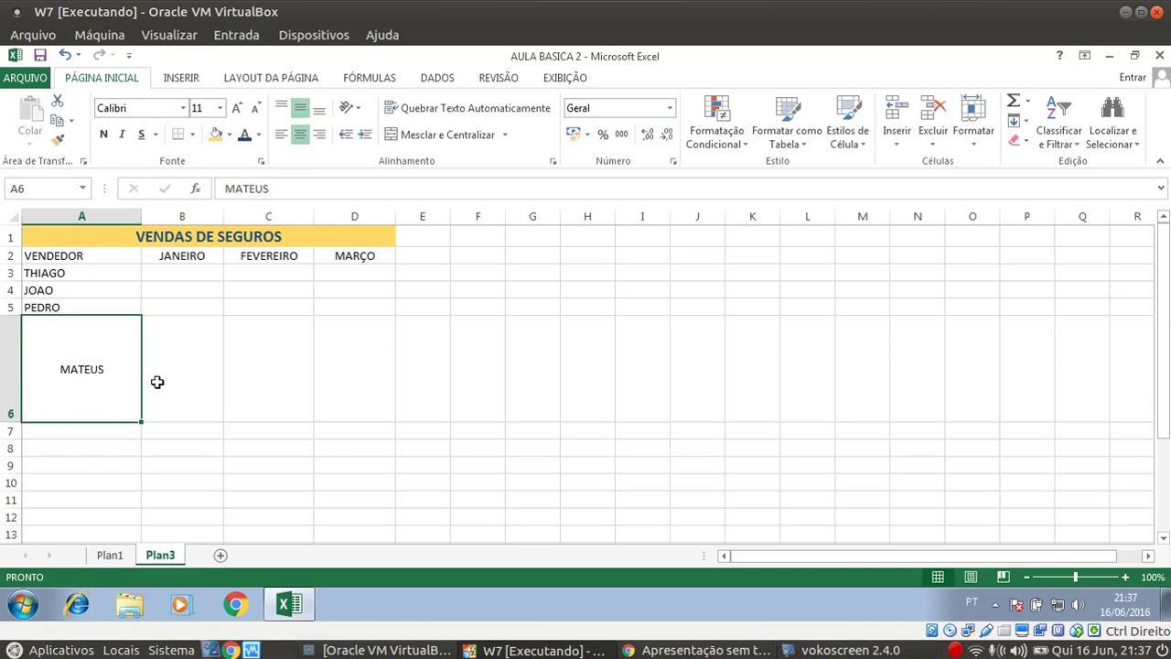
click(123, 468)
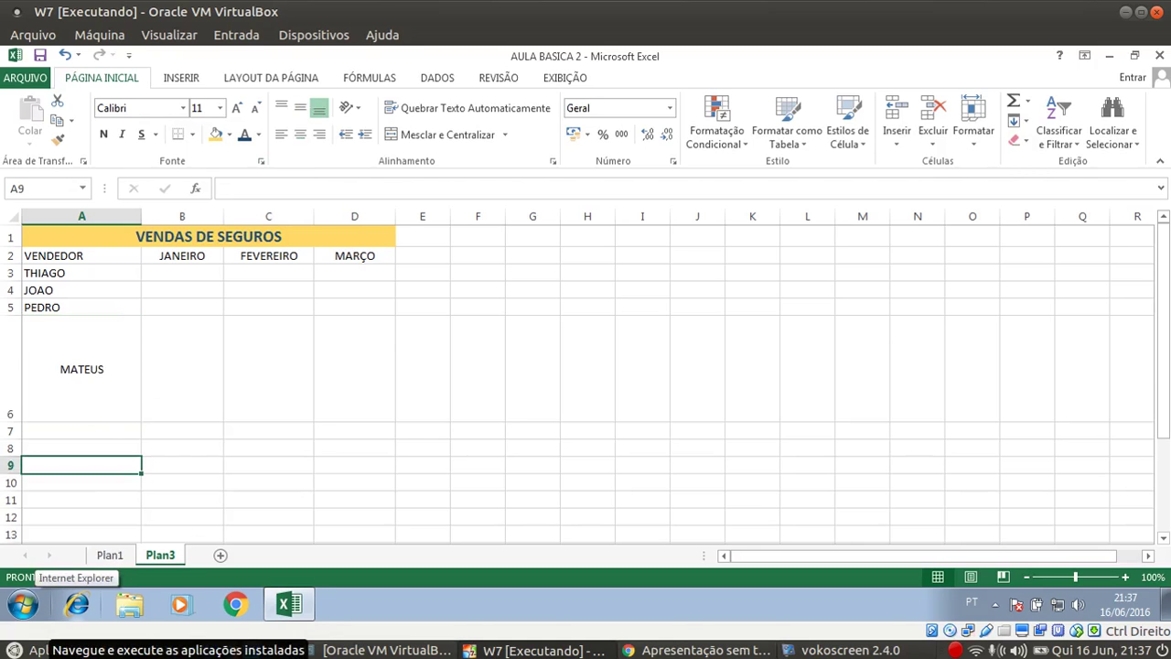
click(65, 56)
click(64, 57)
click(64, 57)
click(64, 57)
click(64, 56)
click(64, 57)
click(177, 327)
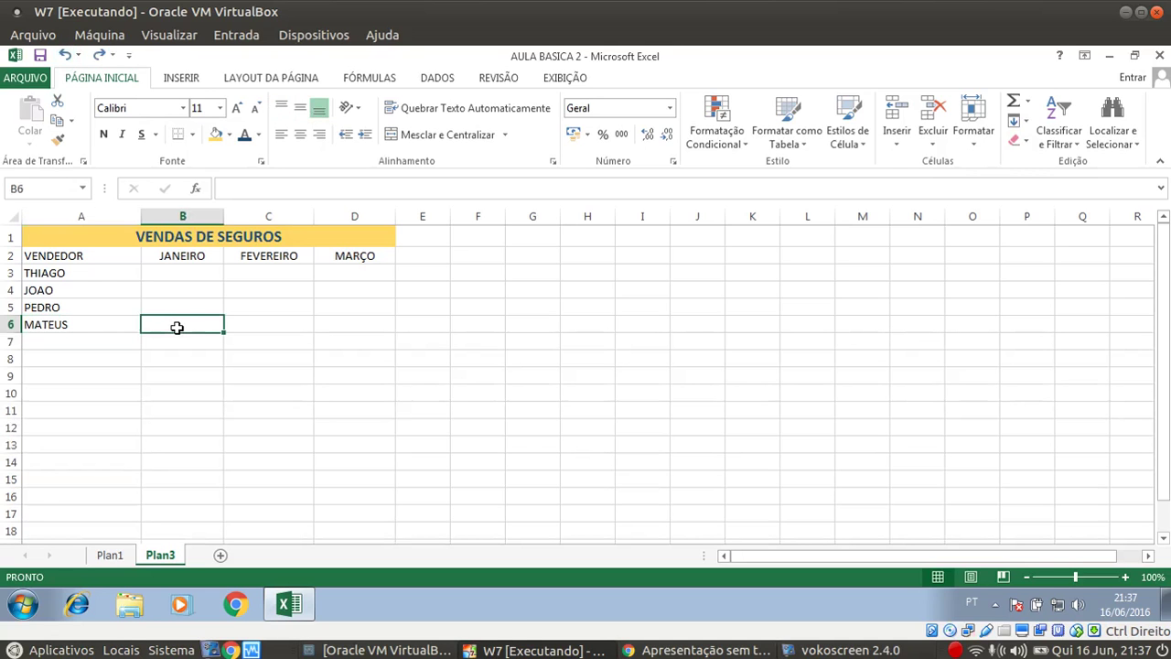
Bold the row 2 headers VENDEDOR through MARÇO and add a bottom border to A1:D6
click(79, 254)
drag(97, 256, 351, 267)
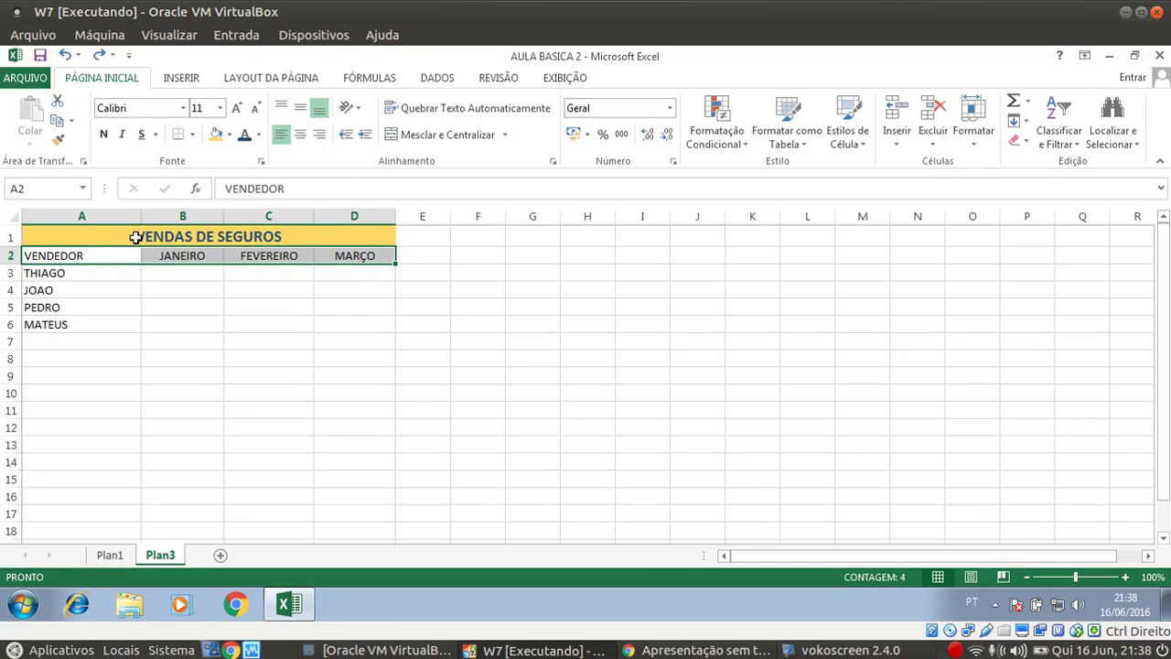
click(103, 134)
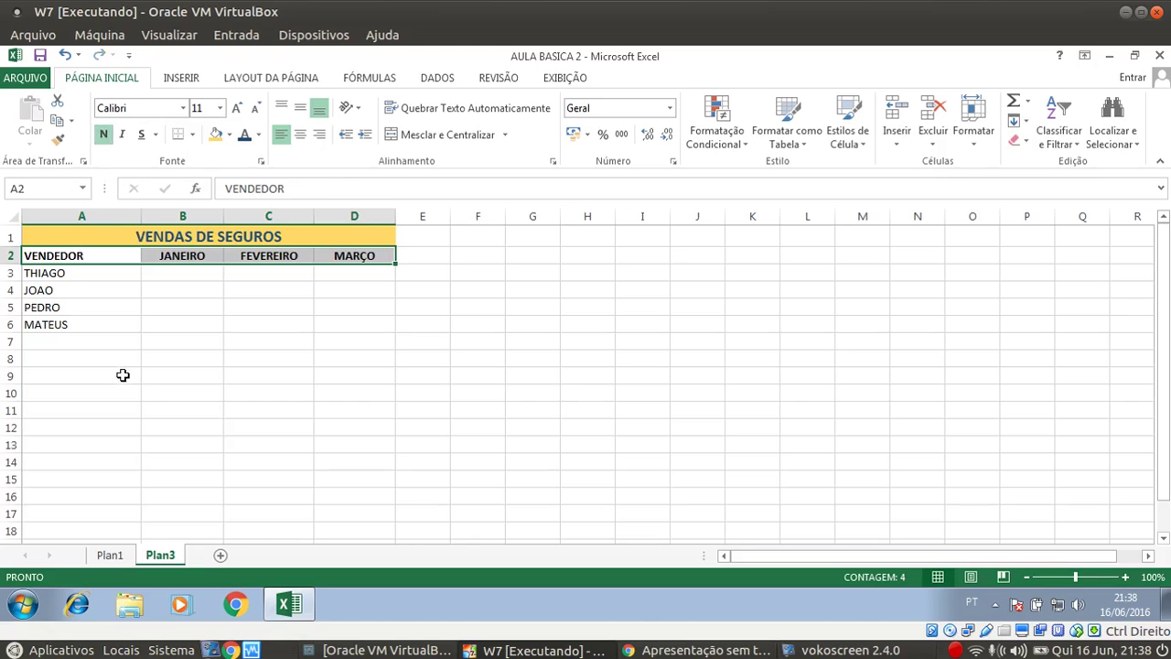
click(102, 320)
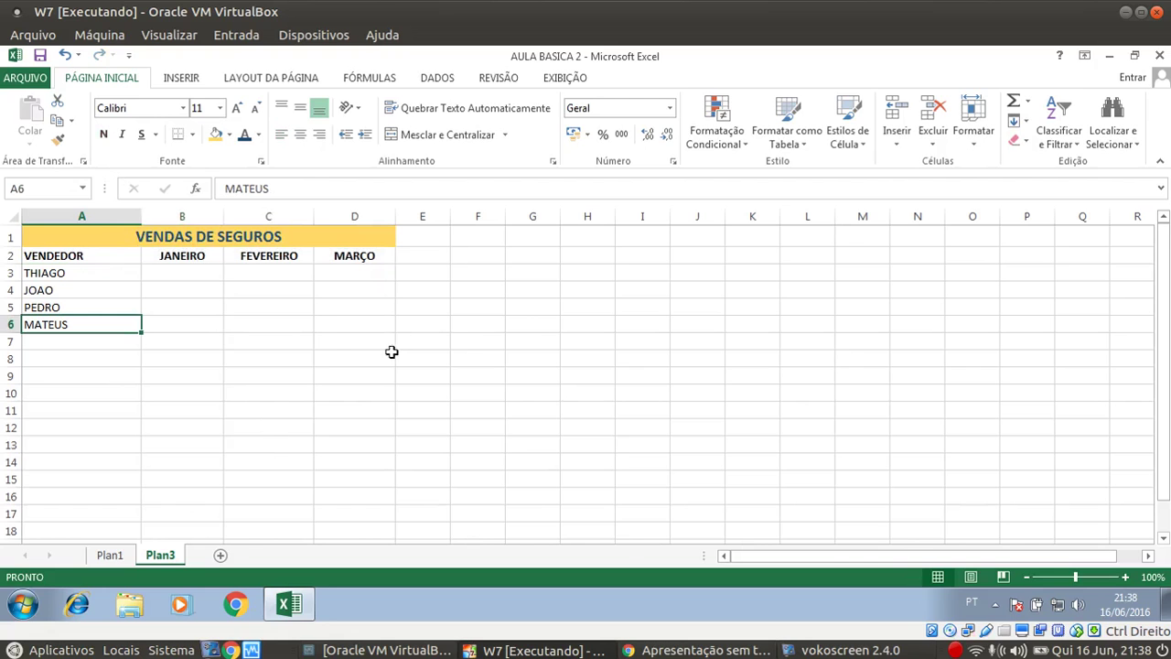
drag(92, 233, 88, 319)
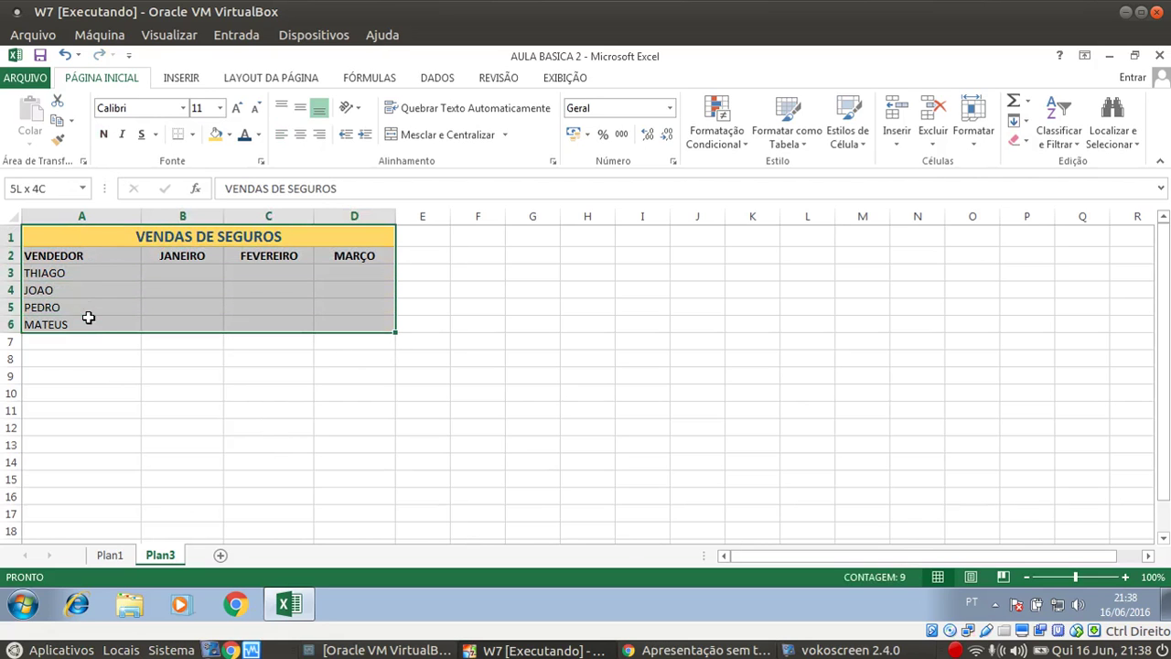
click(182, 137)
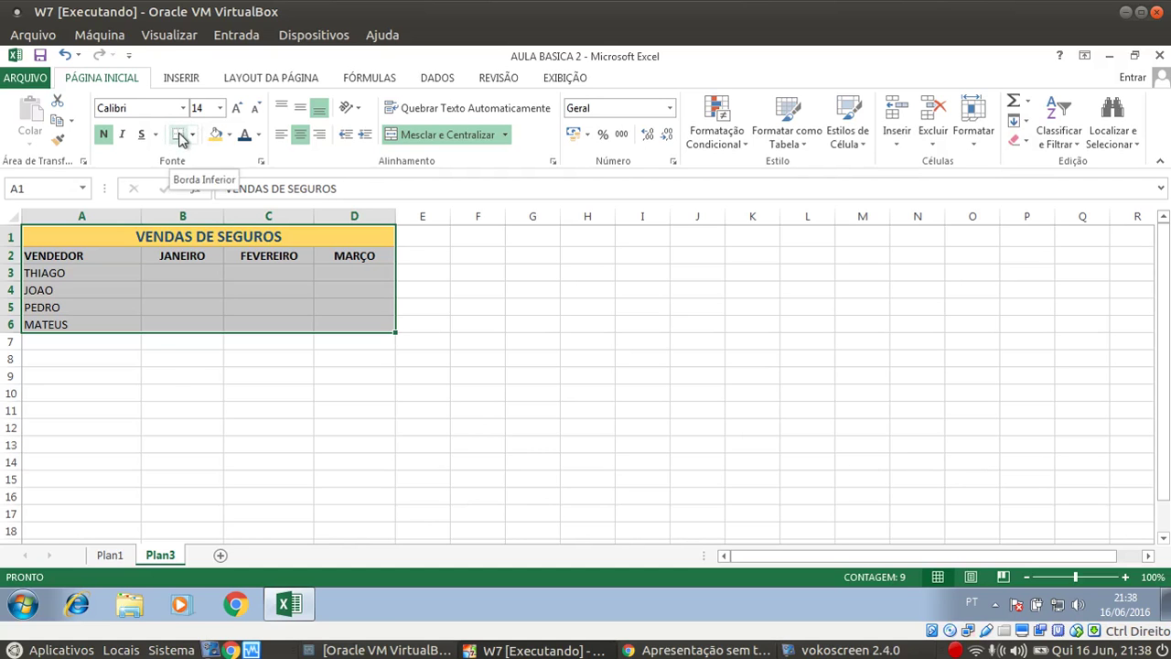
Undo the bottom border and apply Todas as bordas to every cell of A1:D6
click(183, 379)
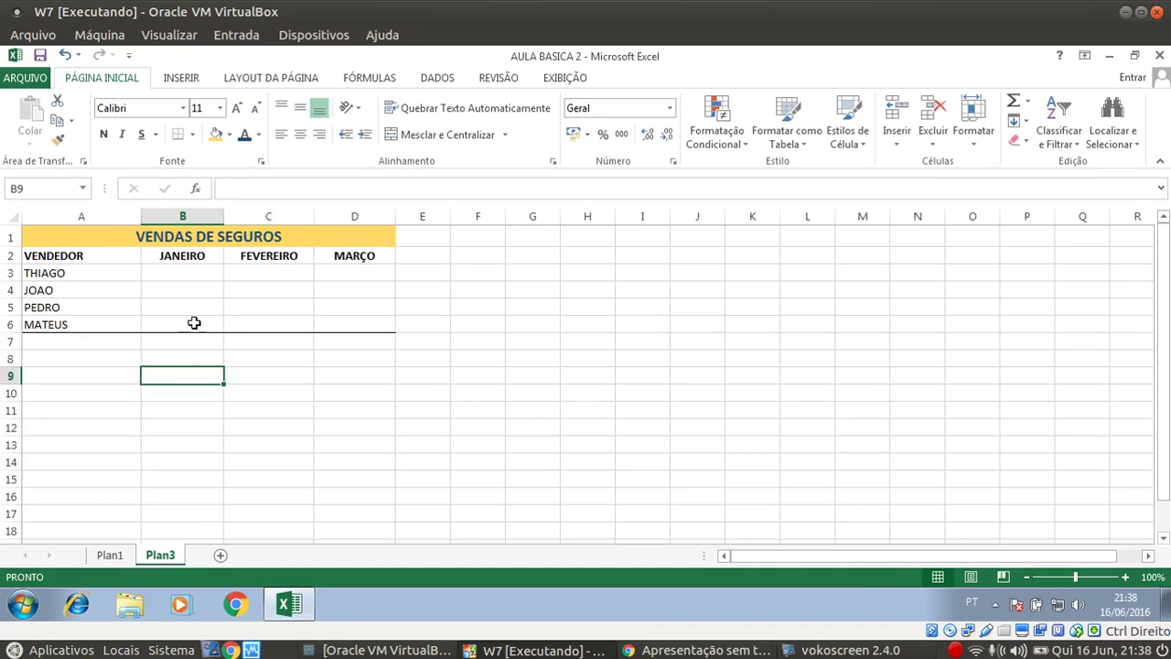
key(ctrl+z)
click(228, 358)
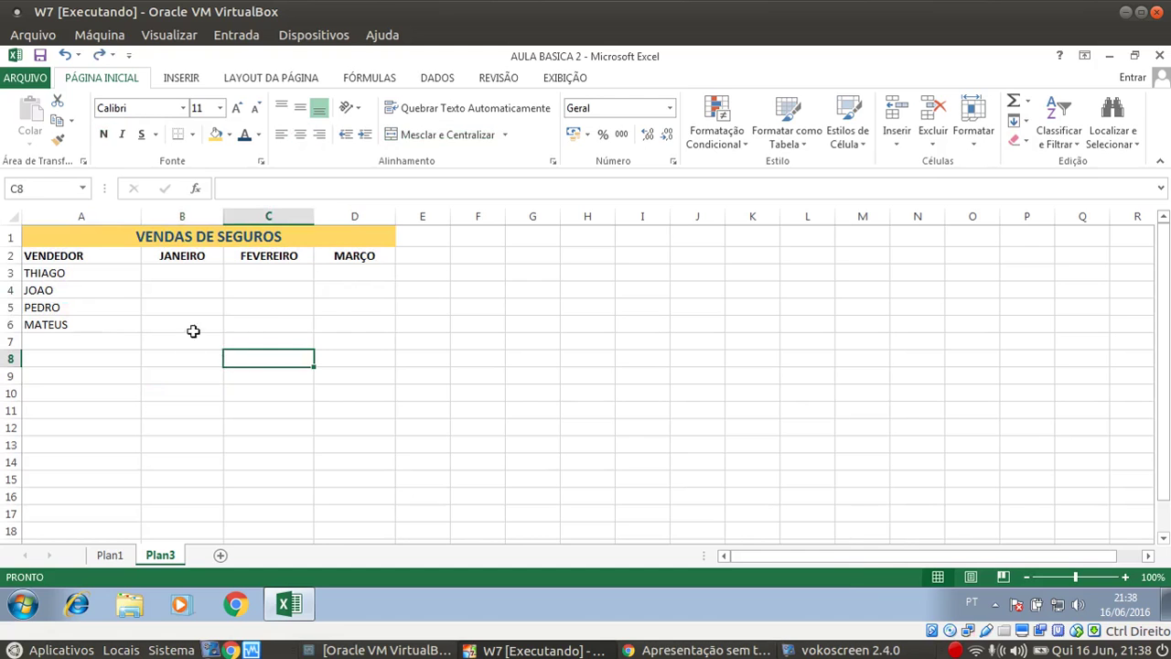
drag(49, 236, 60, 316)
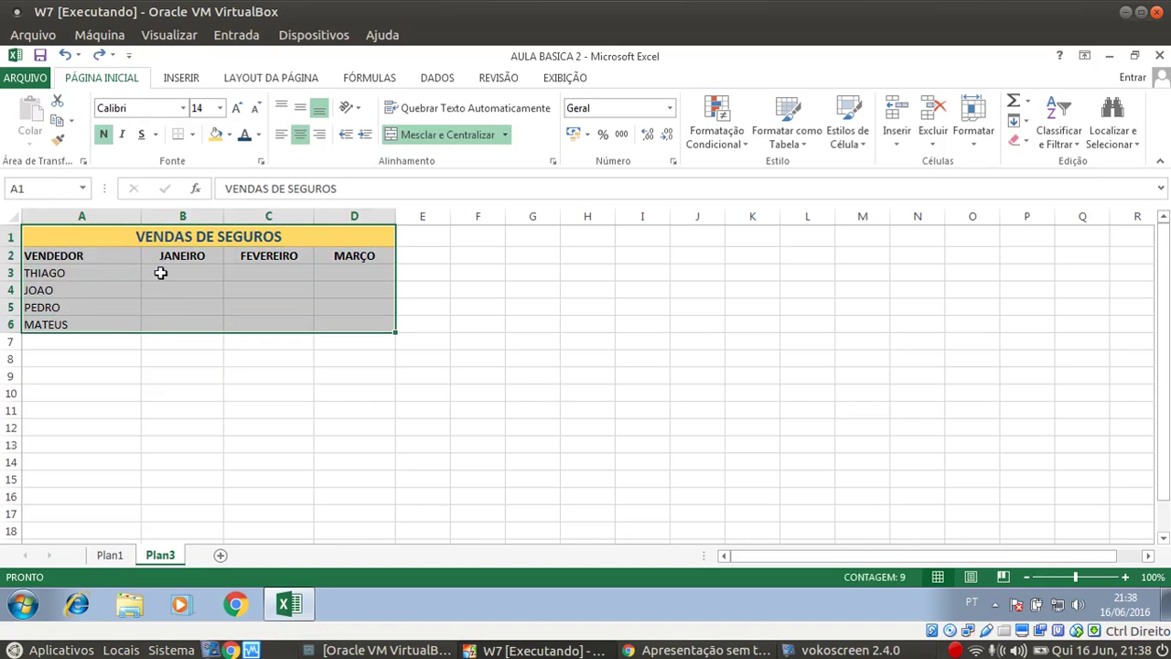
click(193, 135)
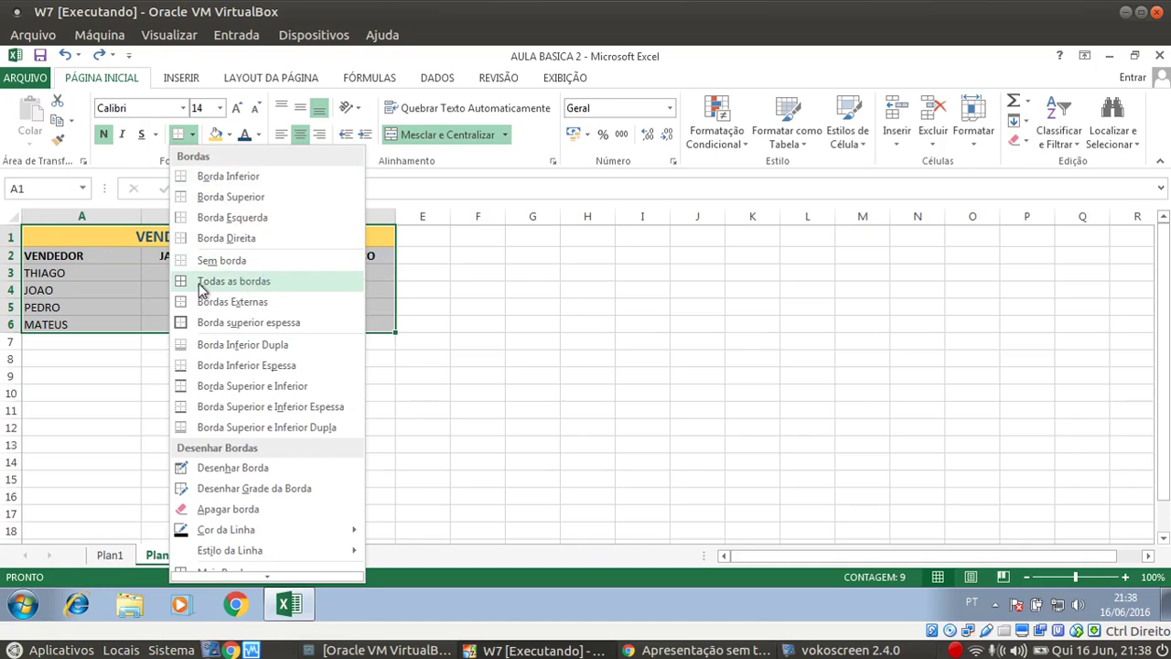
click(235, 290)
click(221, 398)
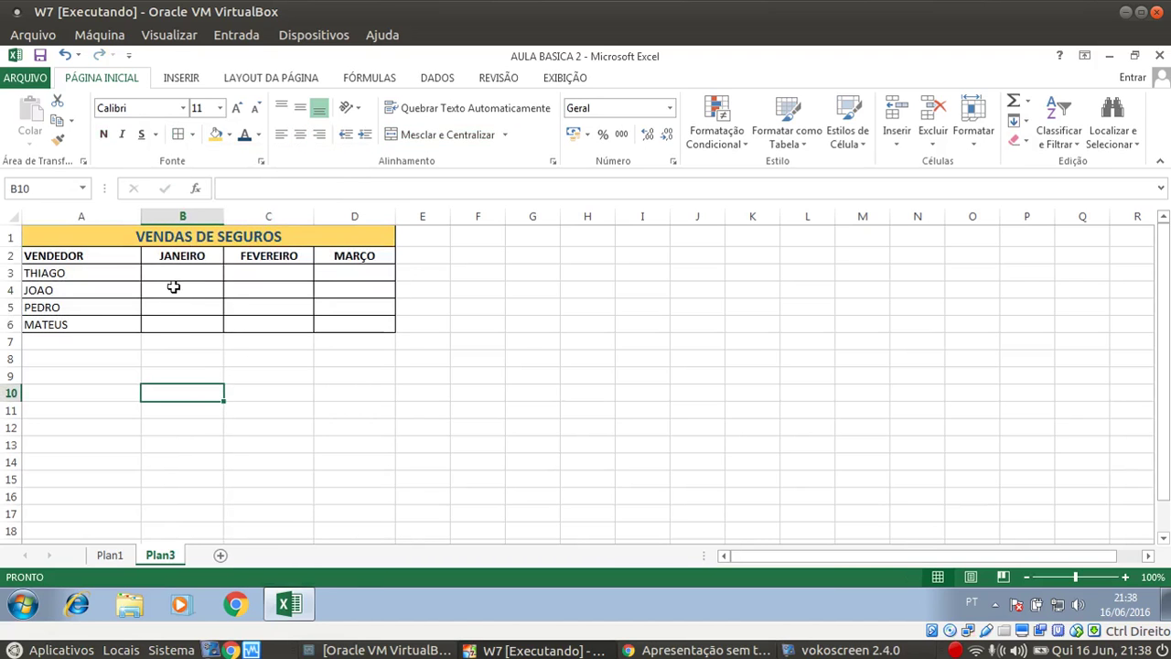
drag(131, 236, 175, 294)
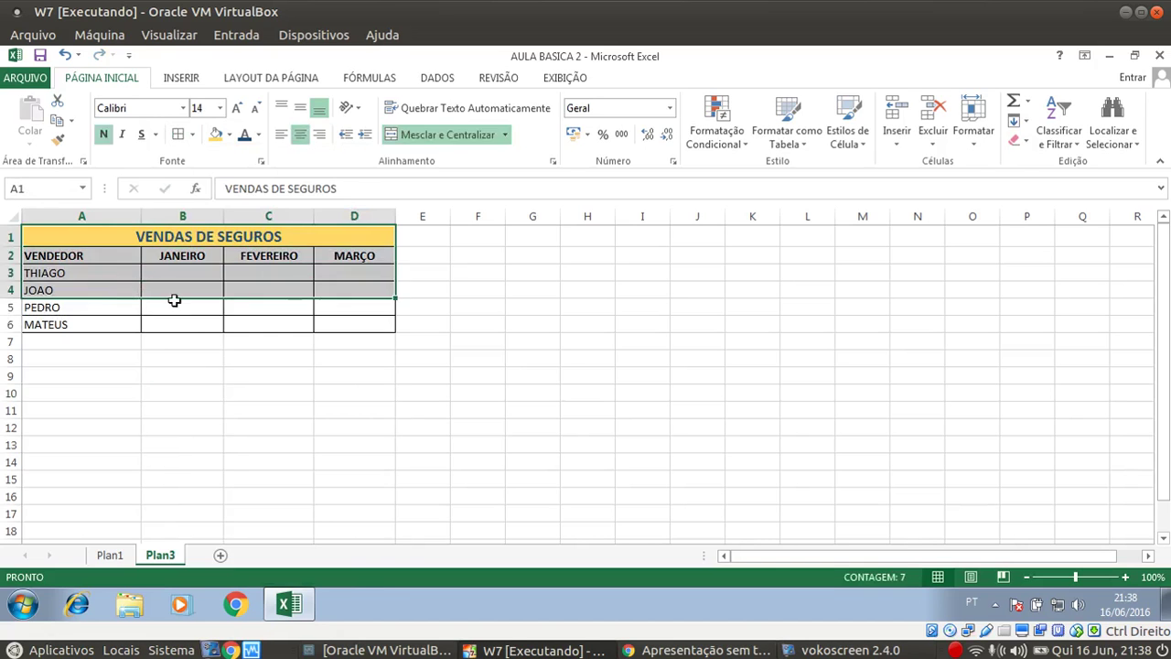
click(192, 307)
click(184, 274)
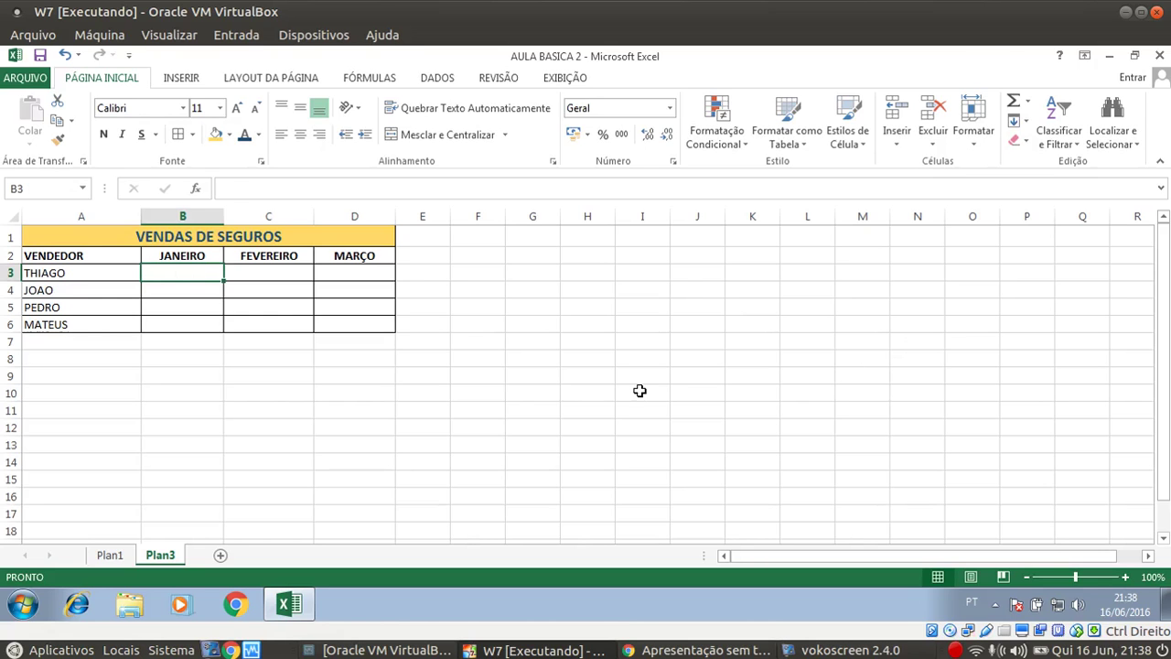
Enter the JANEIRO values 50, 40, 30 and 40 in B3:B6
text(50)
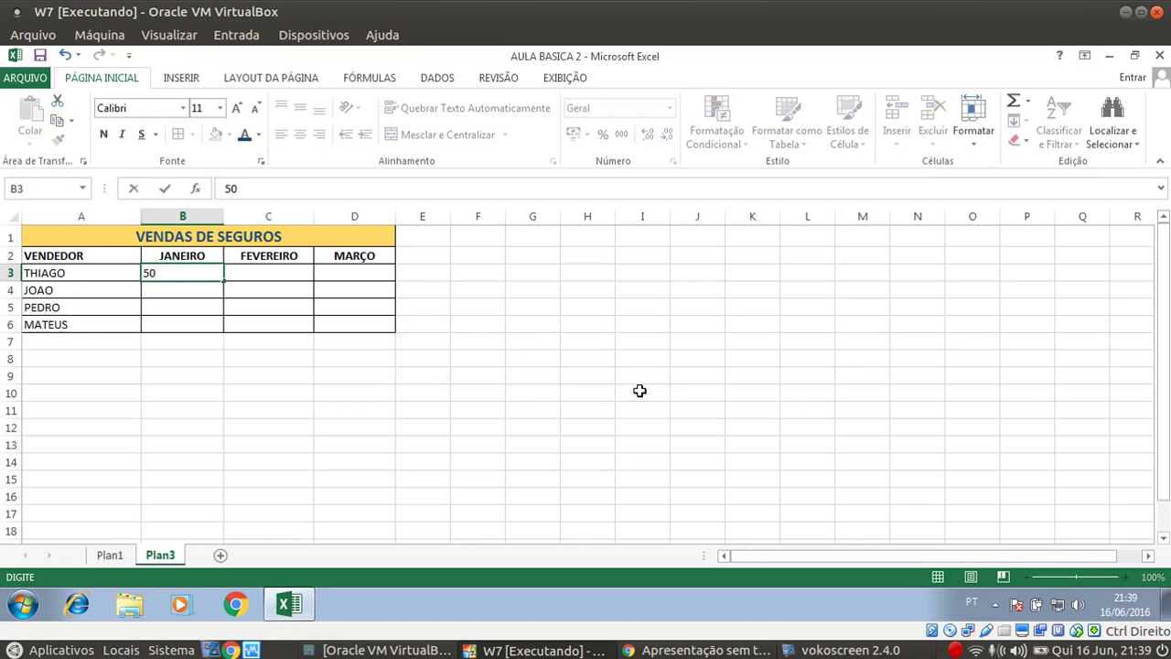
key(Return)
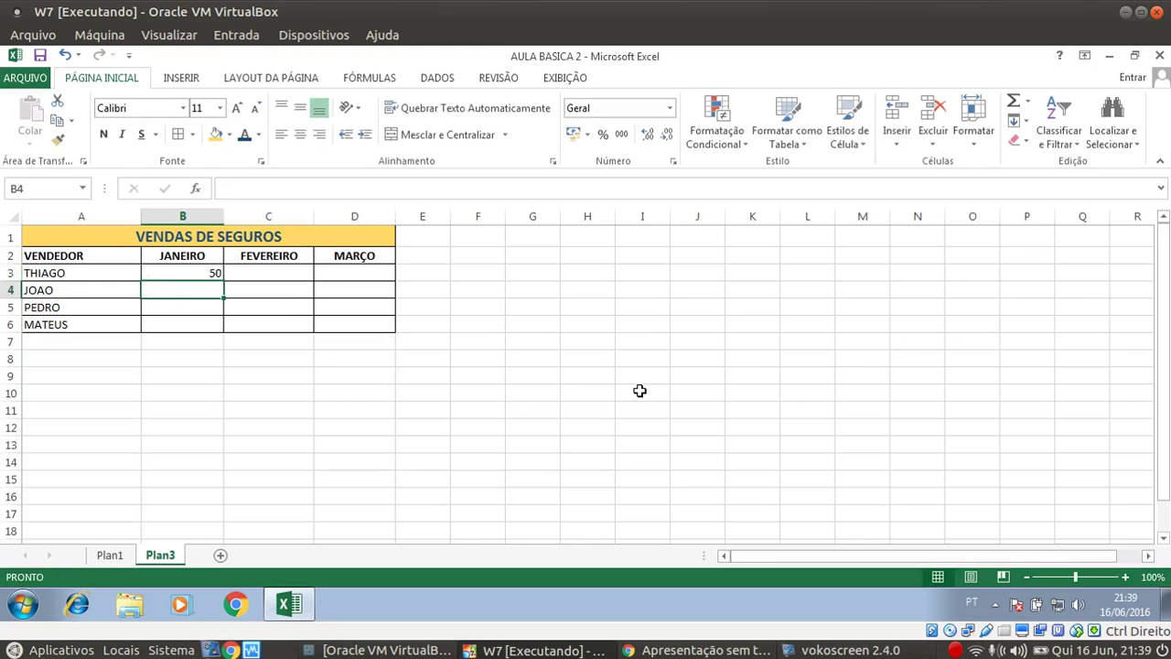
text(40)
key(Return)
text(30)
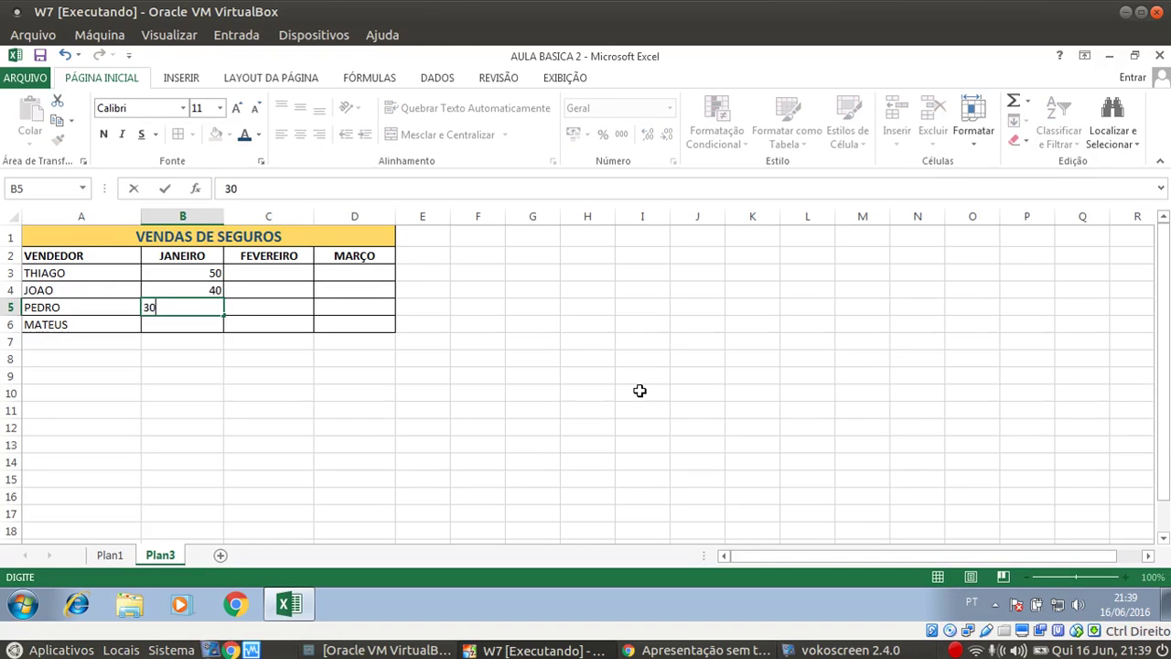
key(Return)
text(40)
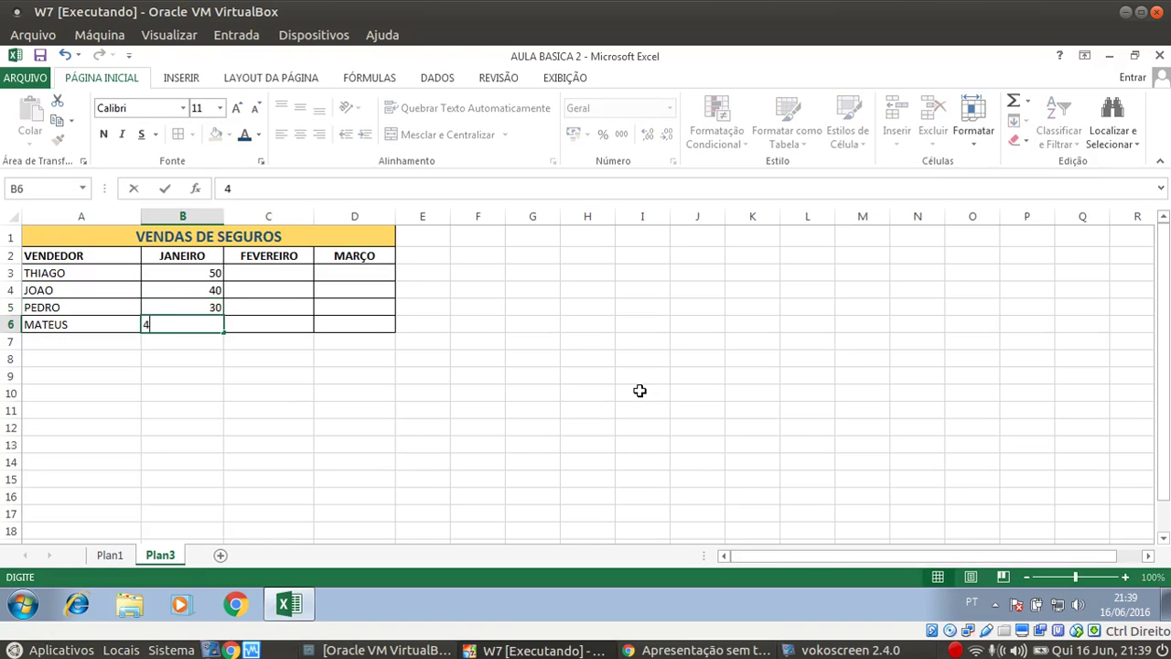
key(Return)
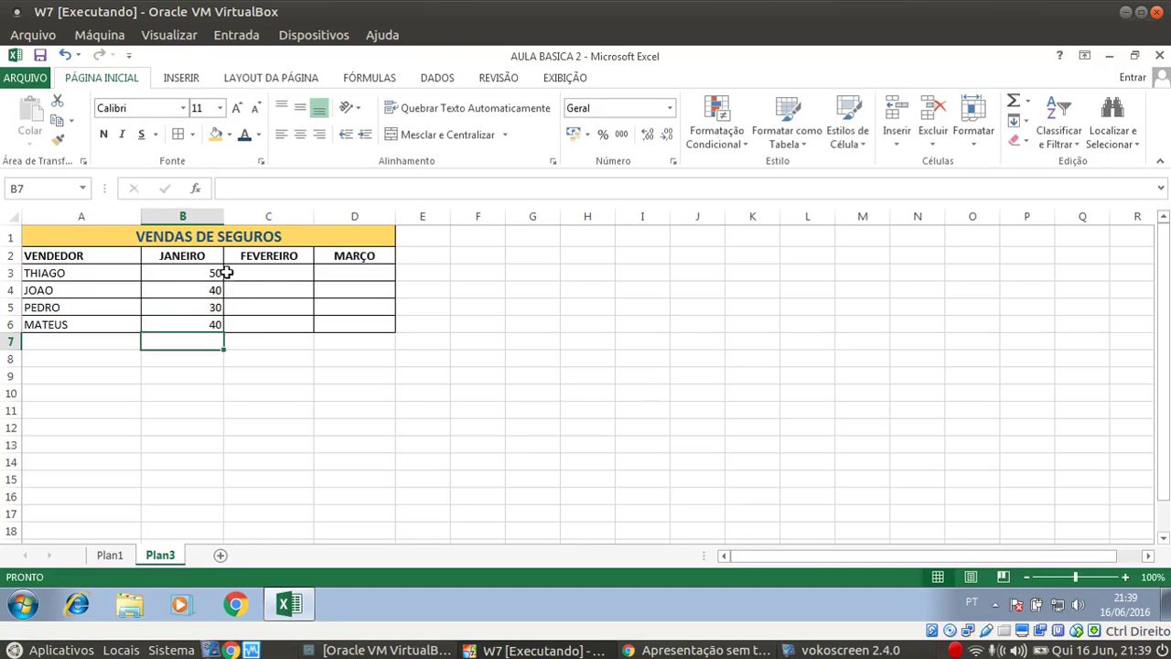
Enter the FEVEREIRO values 40, 60, 70 and 80 in C3:C6
click(265, 268)
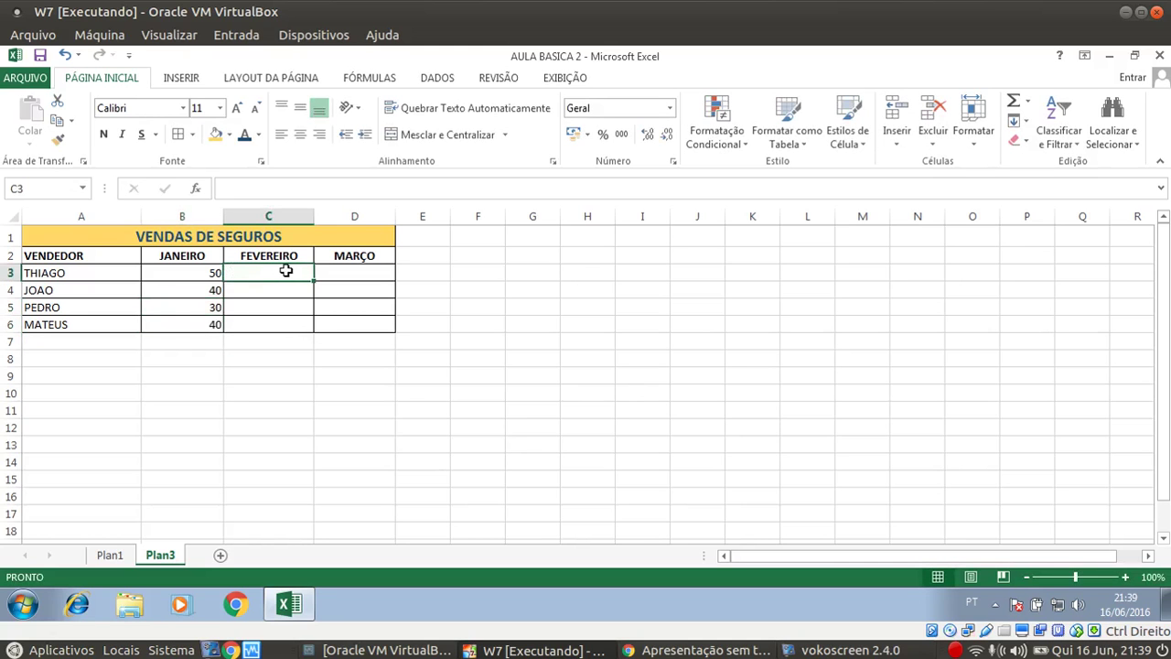
text(40)
key(Return)
text(60)
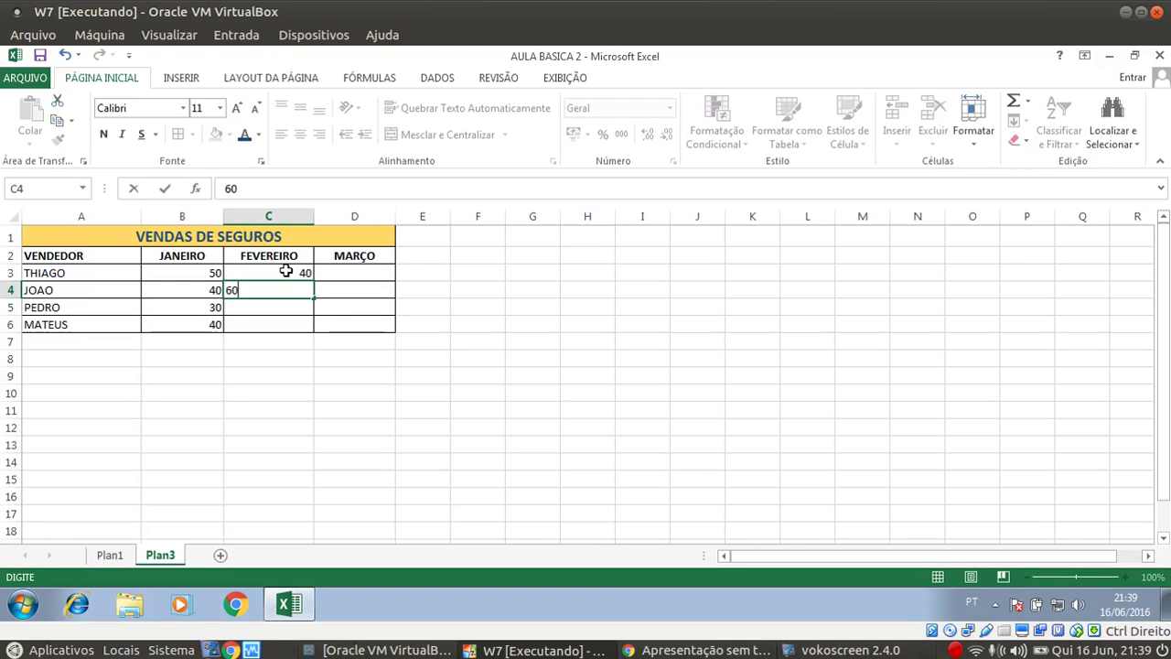
key(Return)
text(70)
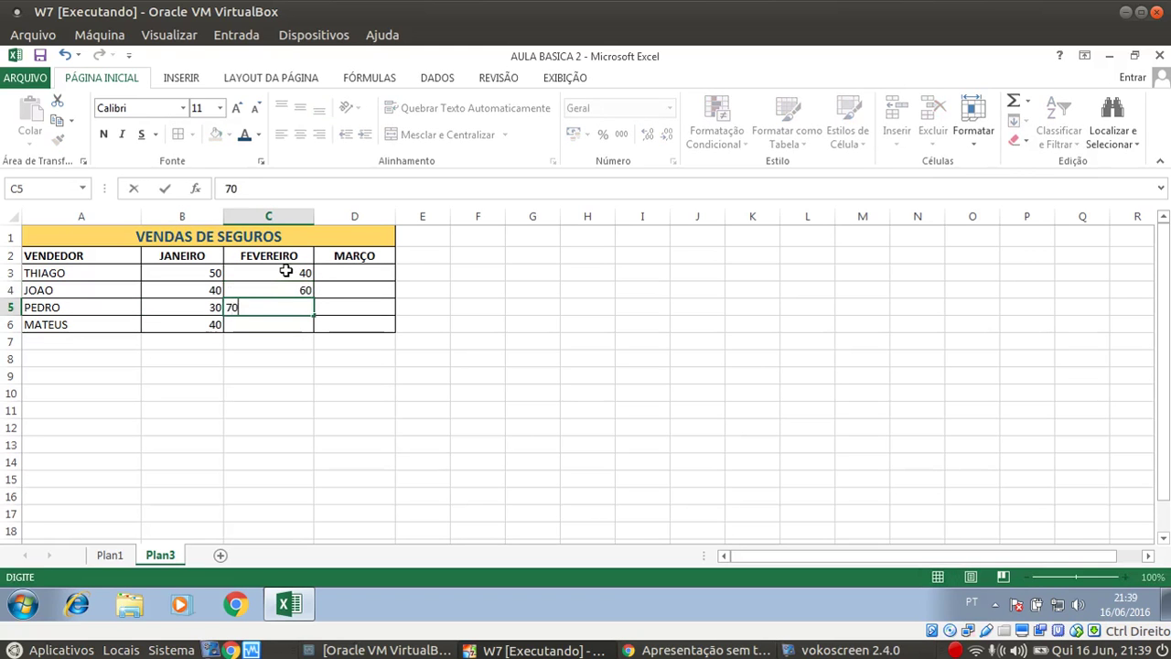
key(Return)
text(80)
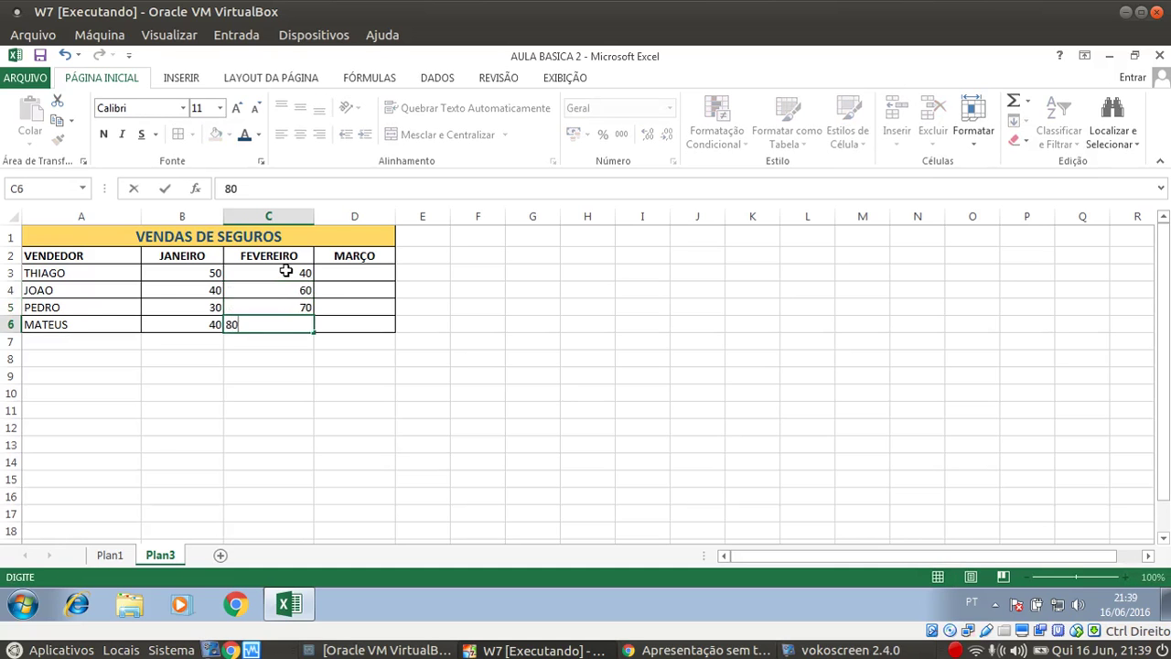
key(Return)
Enter the MARÇO values 50, 30, 40 and 80 in D3:D6
click(358, 273)
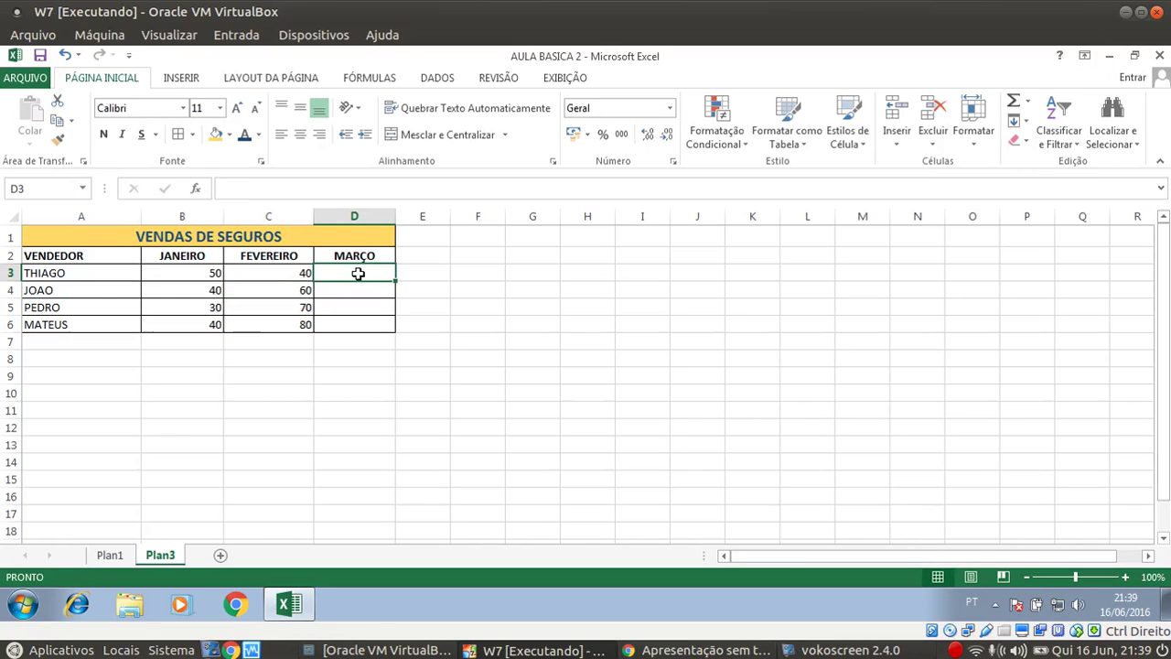
text(50)
key(Return)
text(30)
key(Return)
text(40)
key(Return)
text(80)
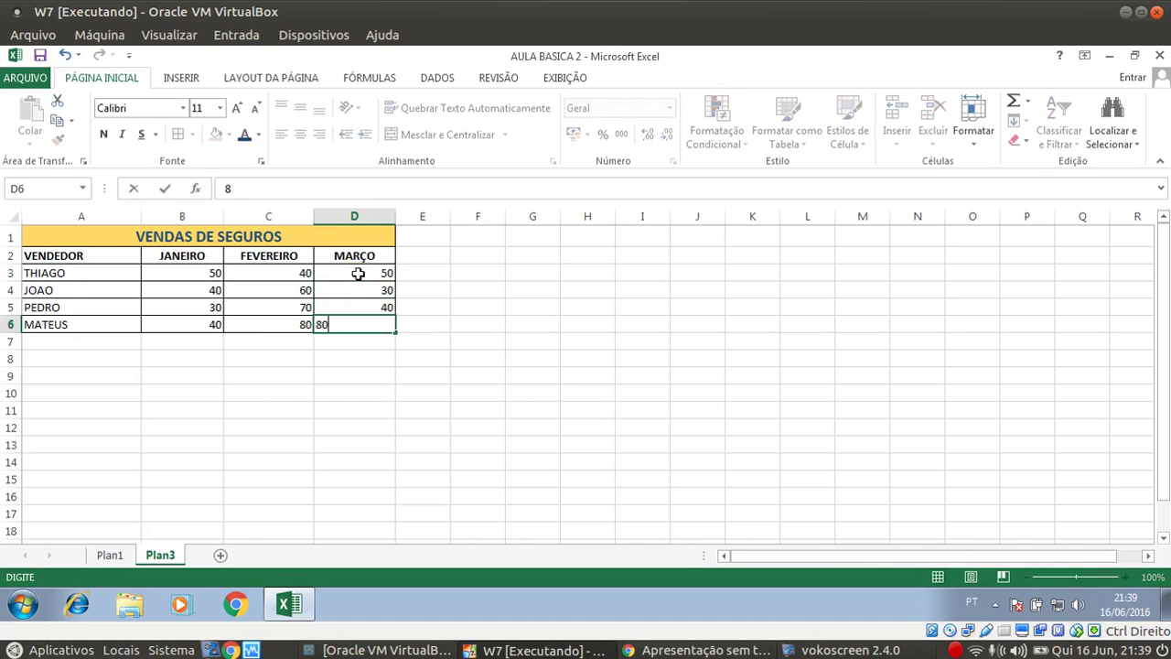
click(358, 273)
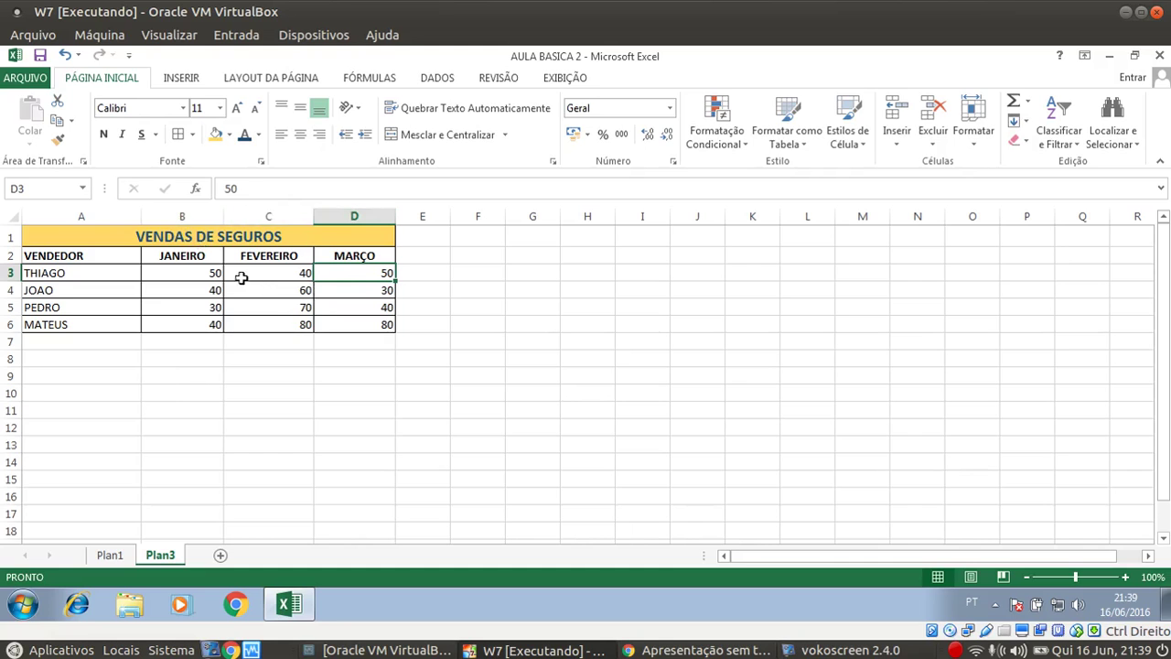
click(199, 255)
Centre the JANEIRO to MARÇO headers and all sales values in columns B through D
drag(199, 255, 340, 253)
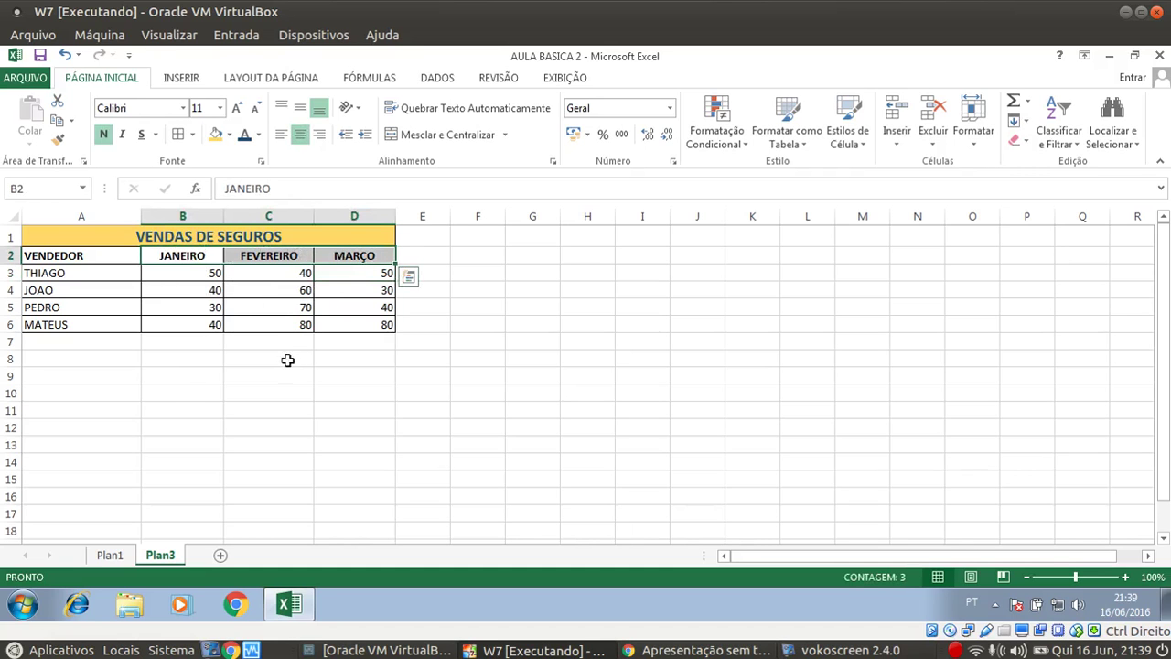
click(287, 358)
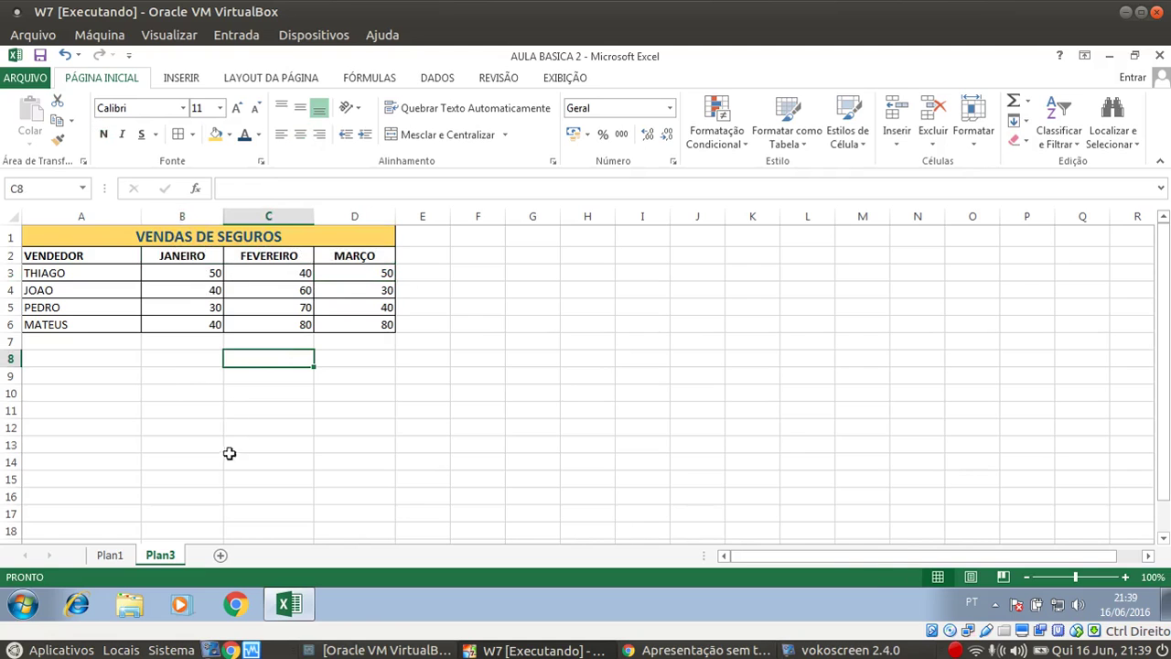
click(182, 217)
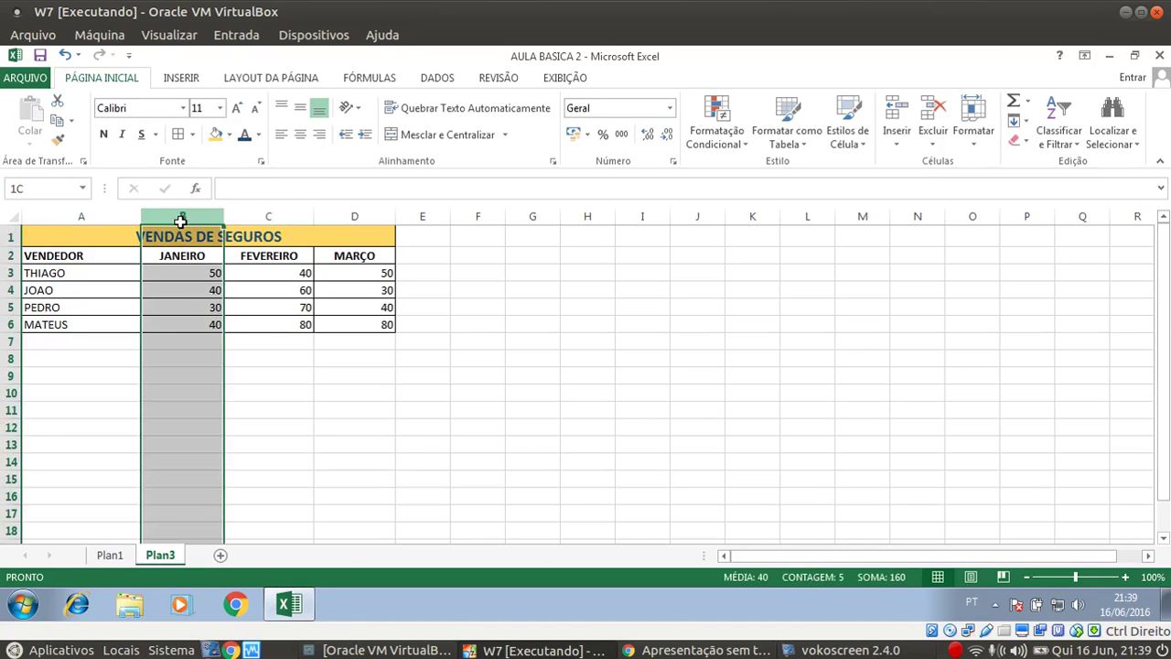
drag(182, 221, 266, 223)
click(303, 363)
drag(176, 217, 349, 218)
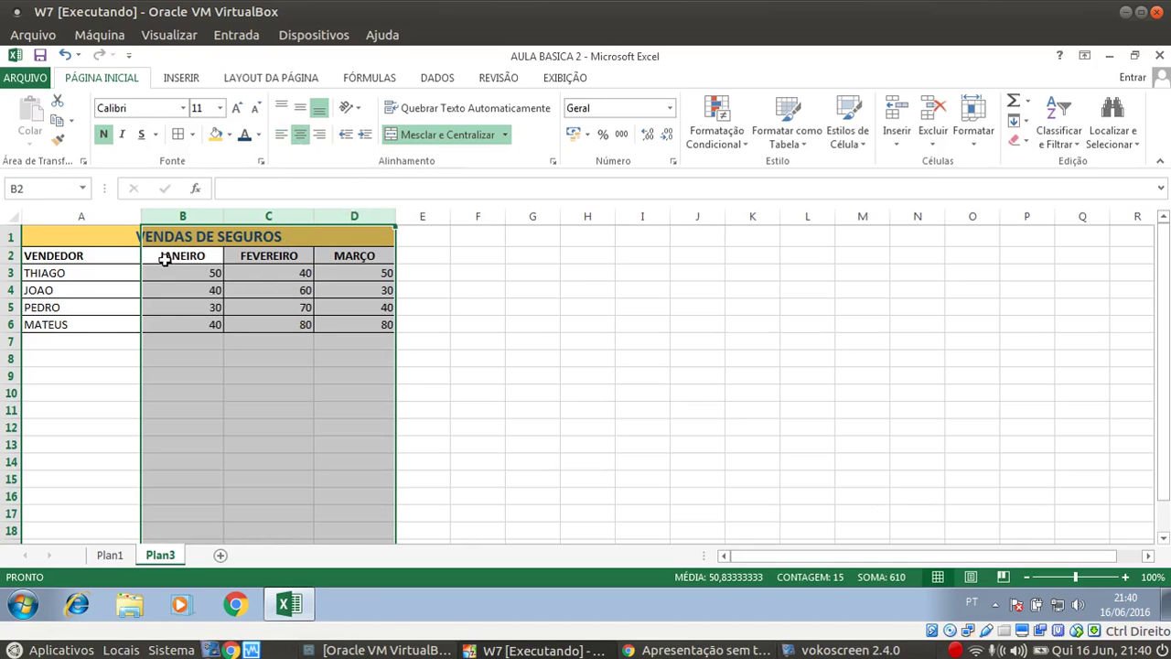
click(301, 136)
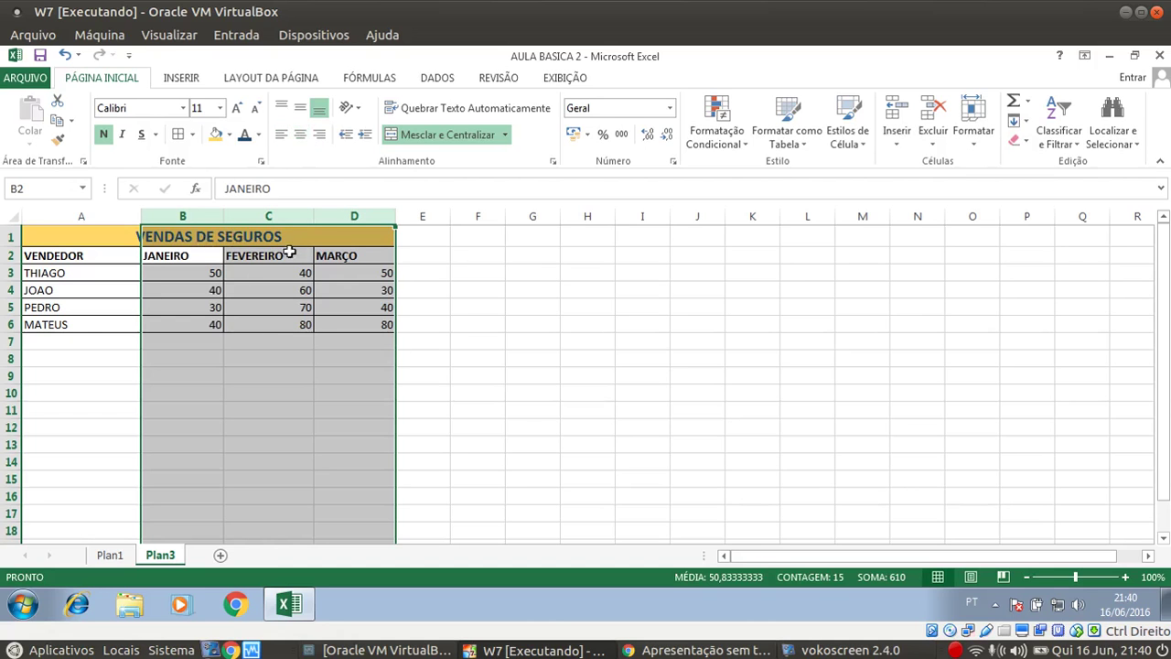
click(301, 135)
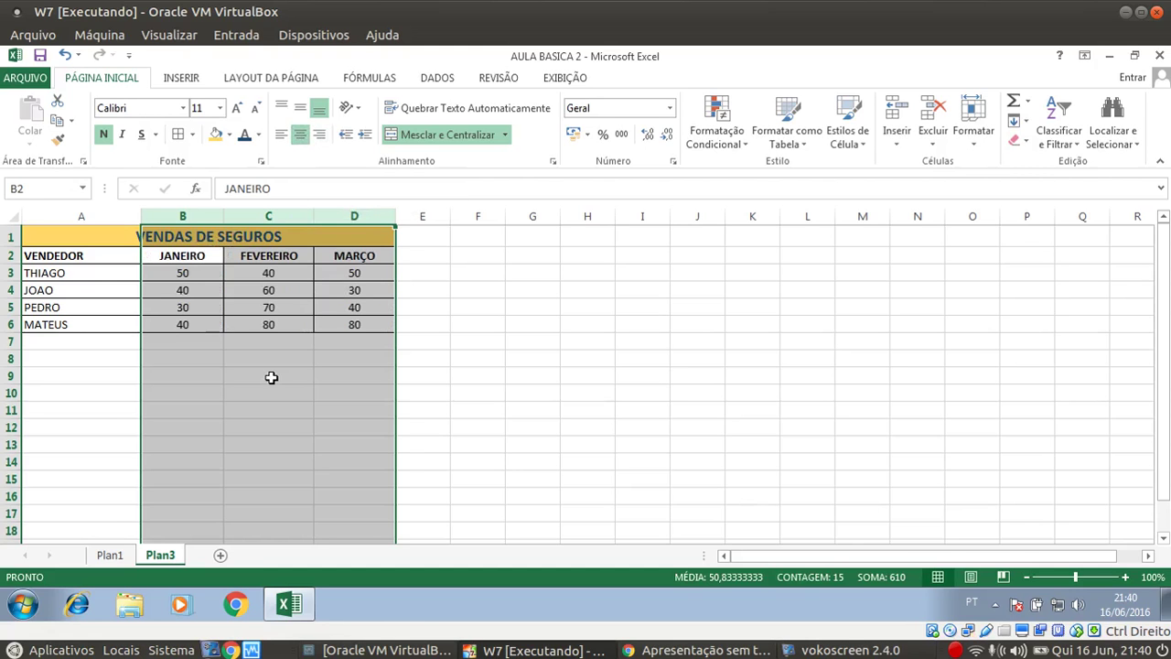
click(270, 377)
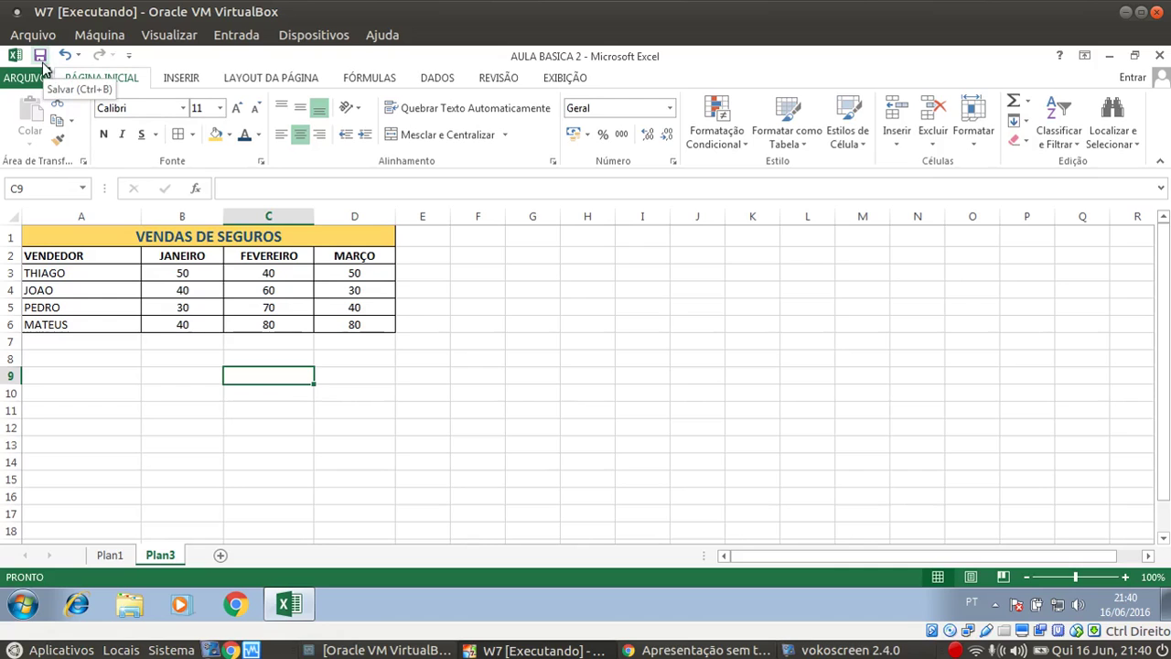
Save the workbook, then make the sales figures in B3:D6 a blue font colour
click(43, 63)
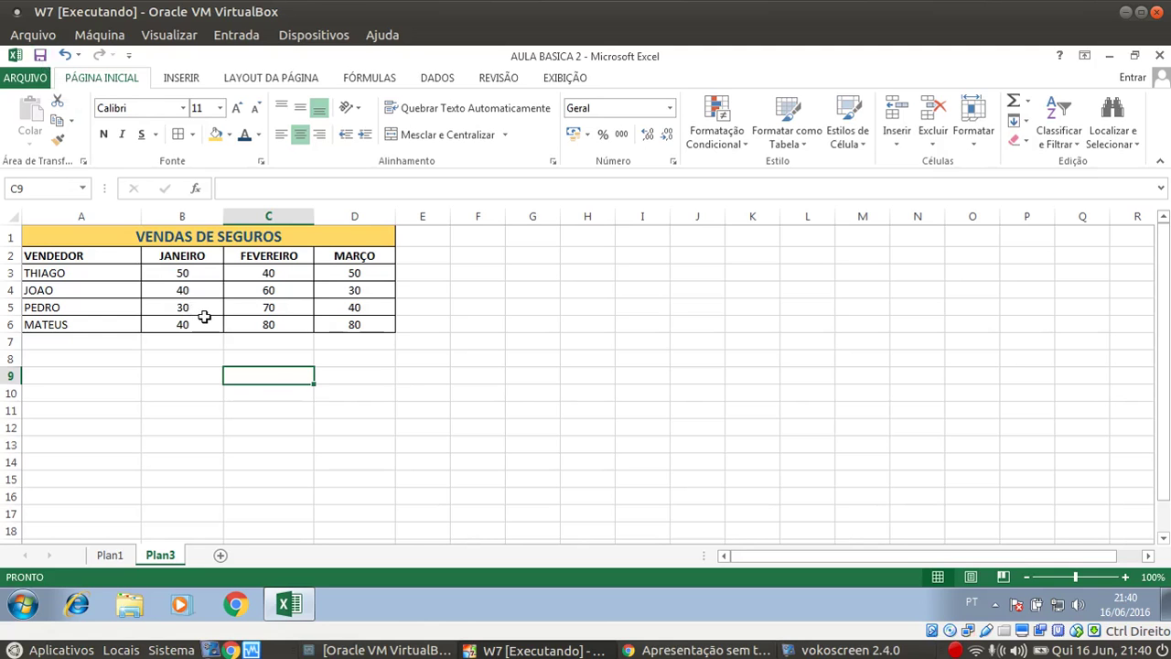
click(352, 372)
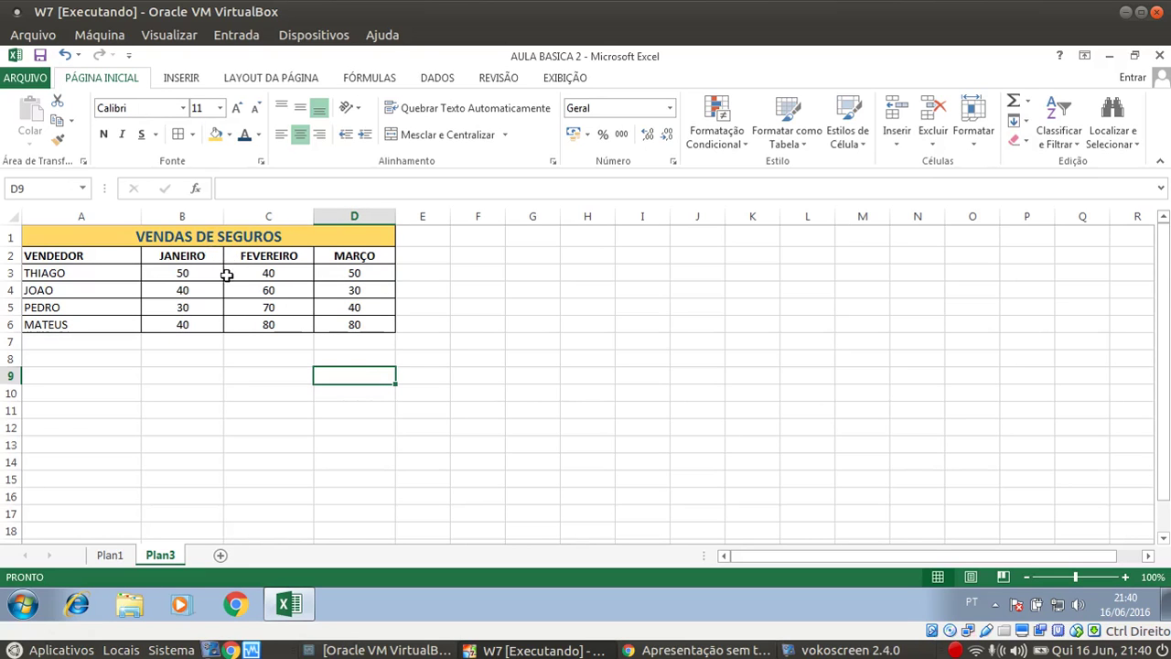
drag(172, 289, 348, 328)
drag(181, 276, 374, 321)
click(259, 134)
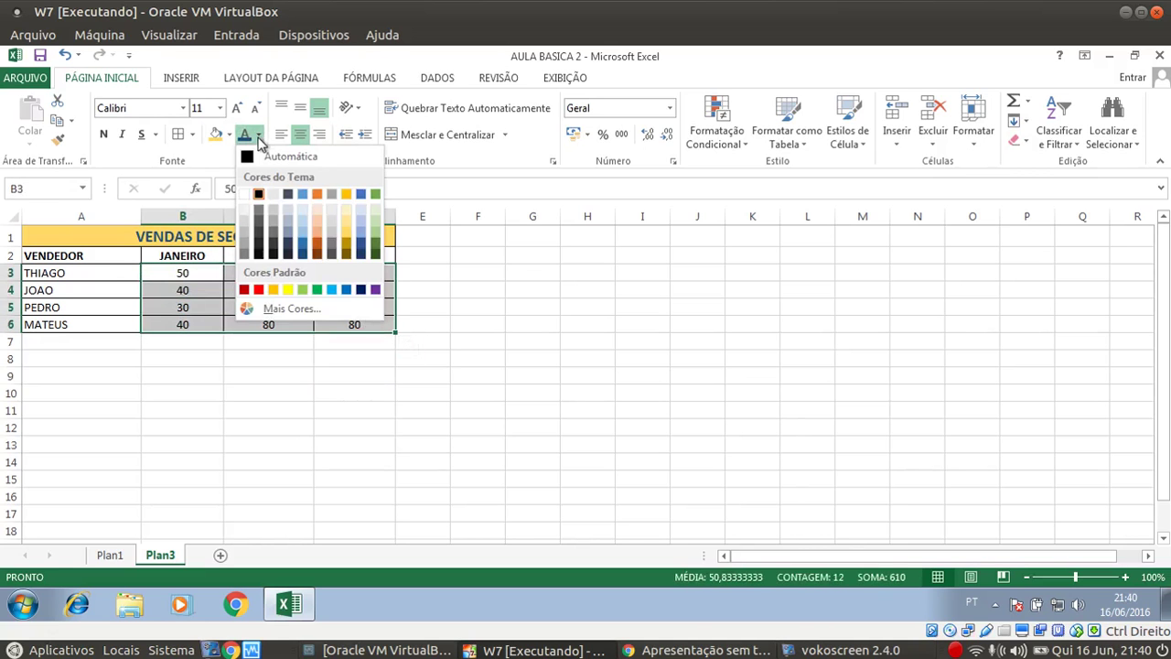
click(375, 247)
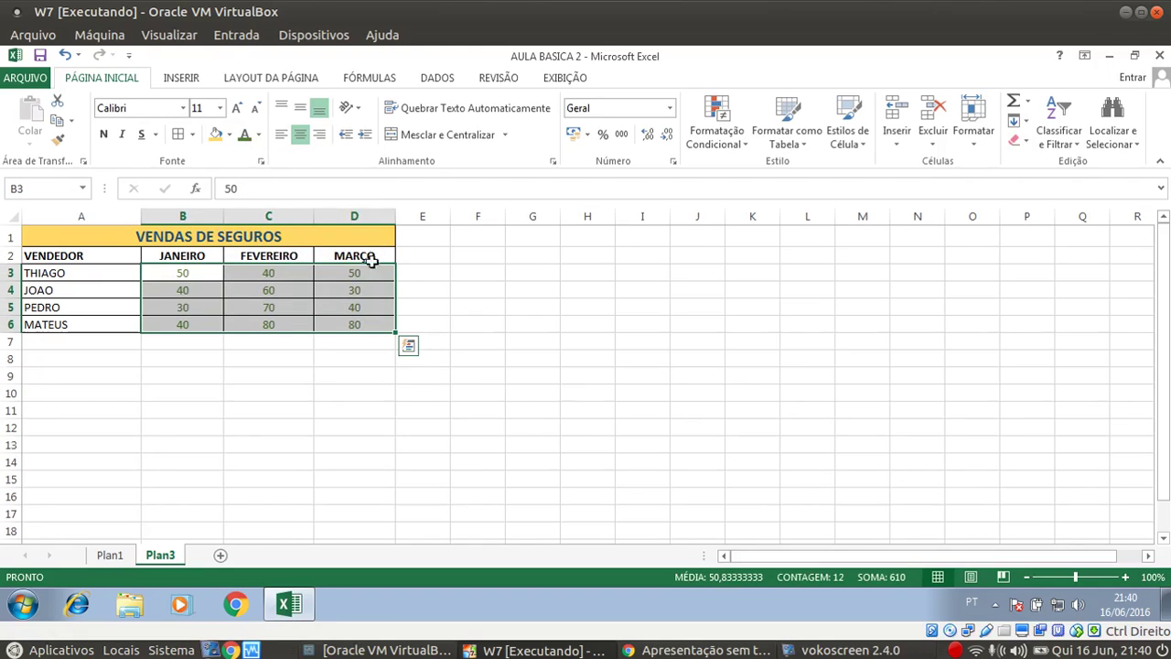
click(259, 135)
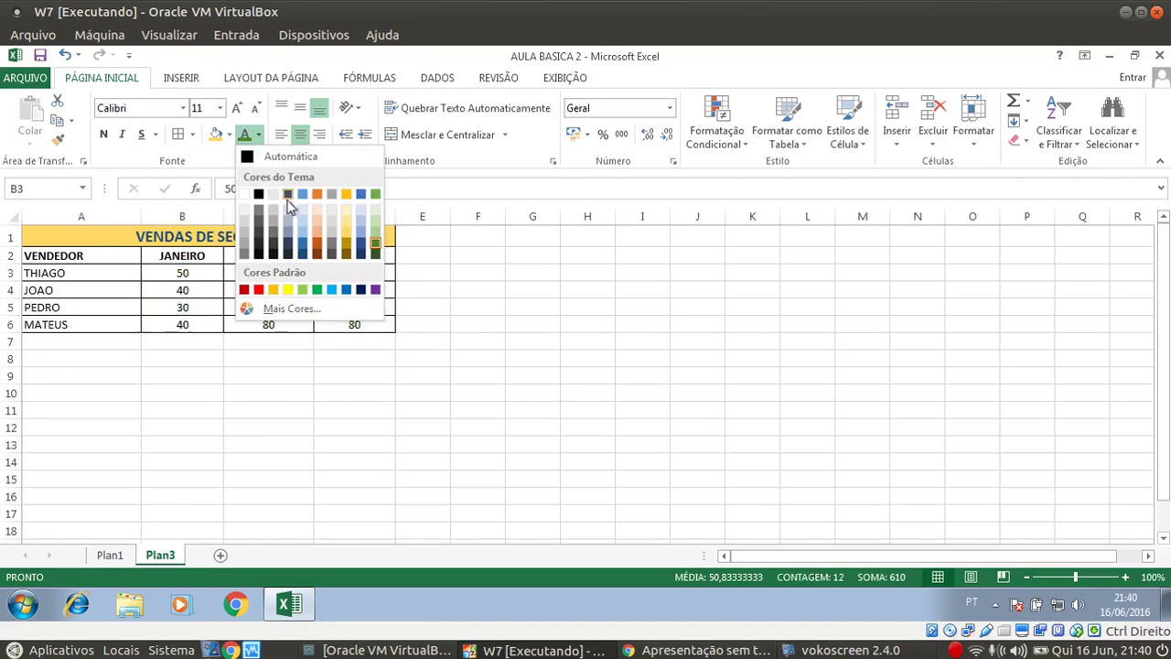
click(302, 256)
click(204, 336)
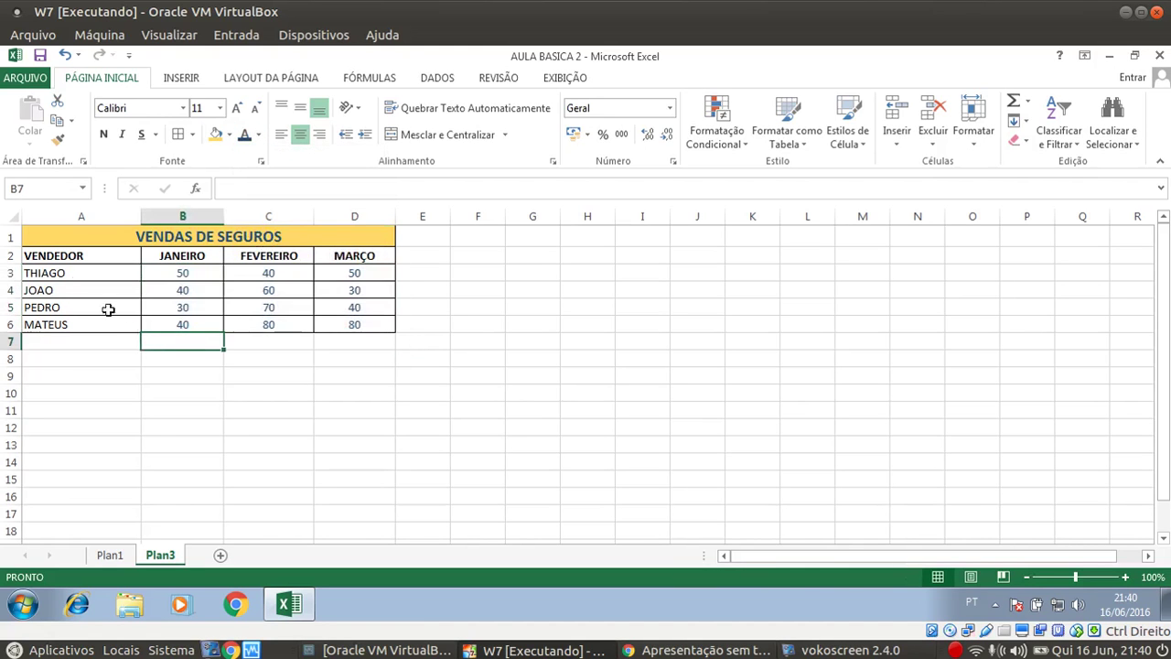
Fill the seller rows A3:D6 with light orange
drag(46, 270, 347, 321)
click(228, 135)
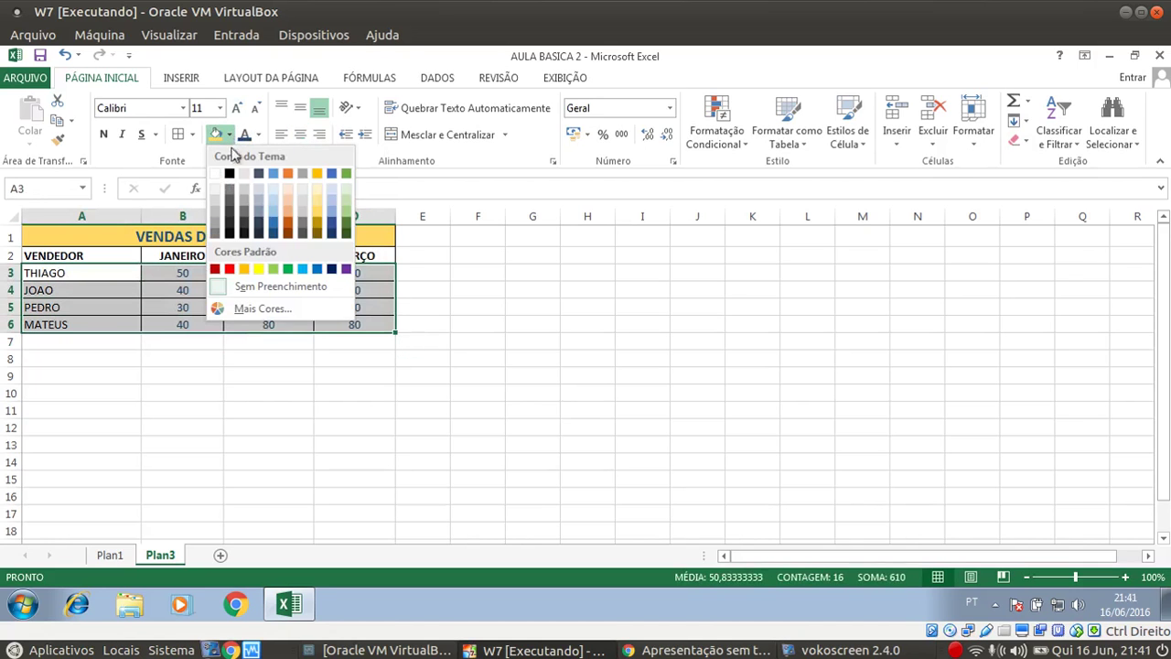
click(318, 203)
click(208, 394)
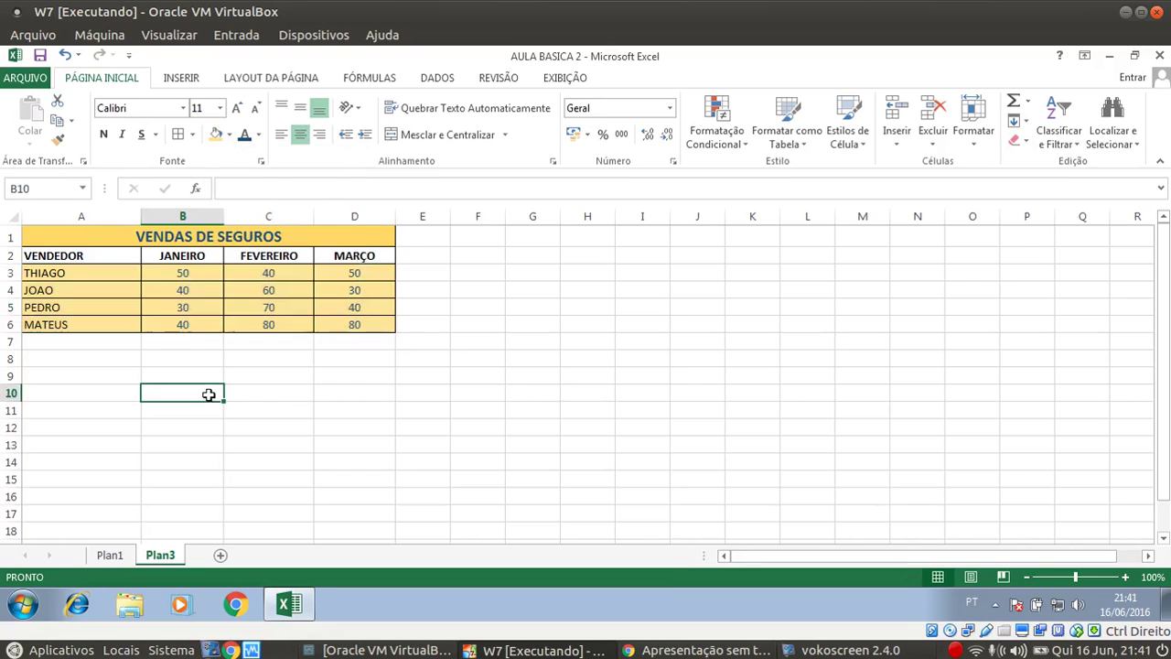
Give the VENDAS DE SEGUROS title gold text on a dark blue fill
click(94, 235)
click(259, 135)
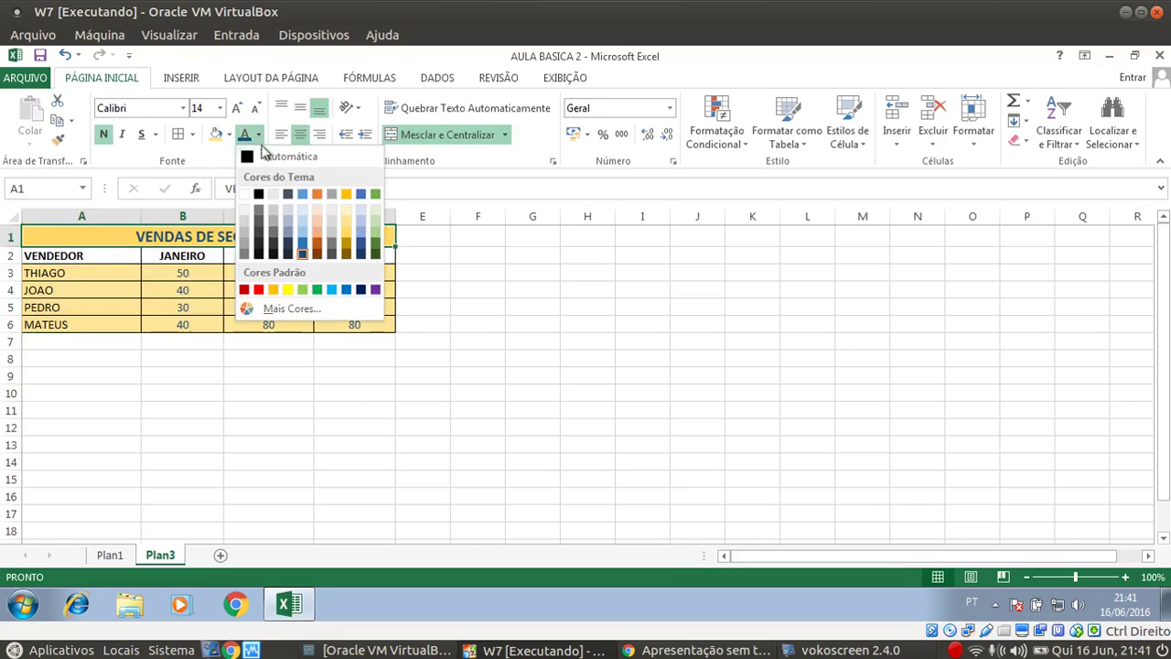
click(346, 233)
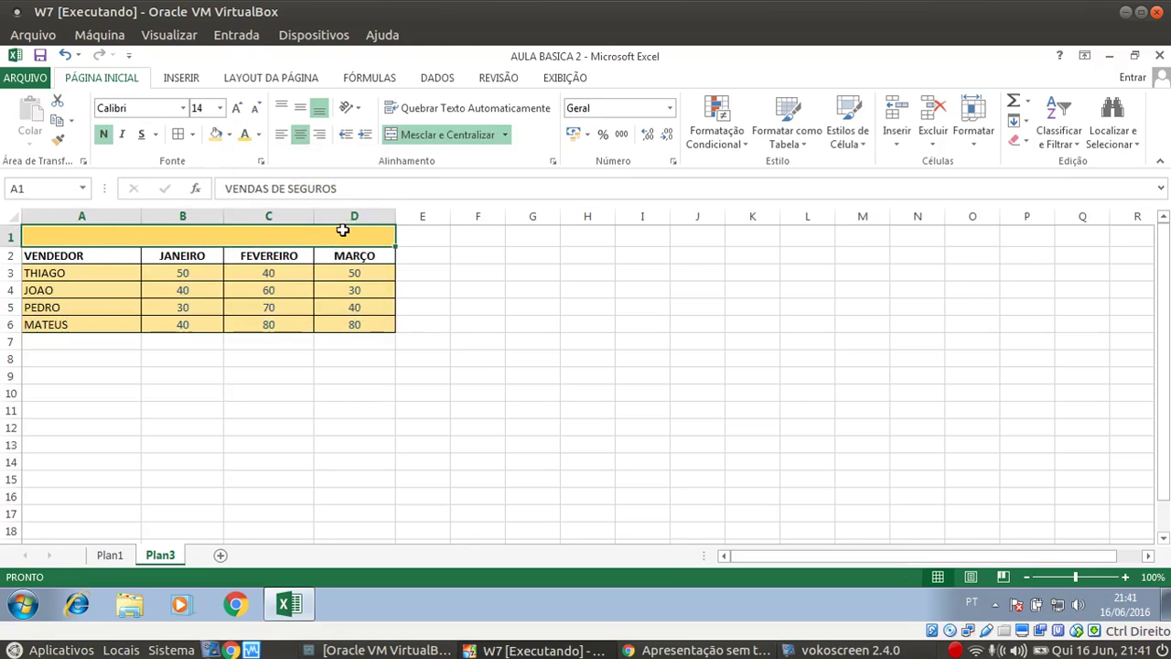
click(230, 135)
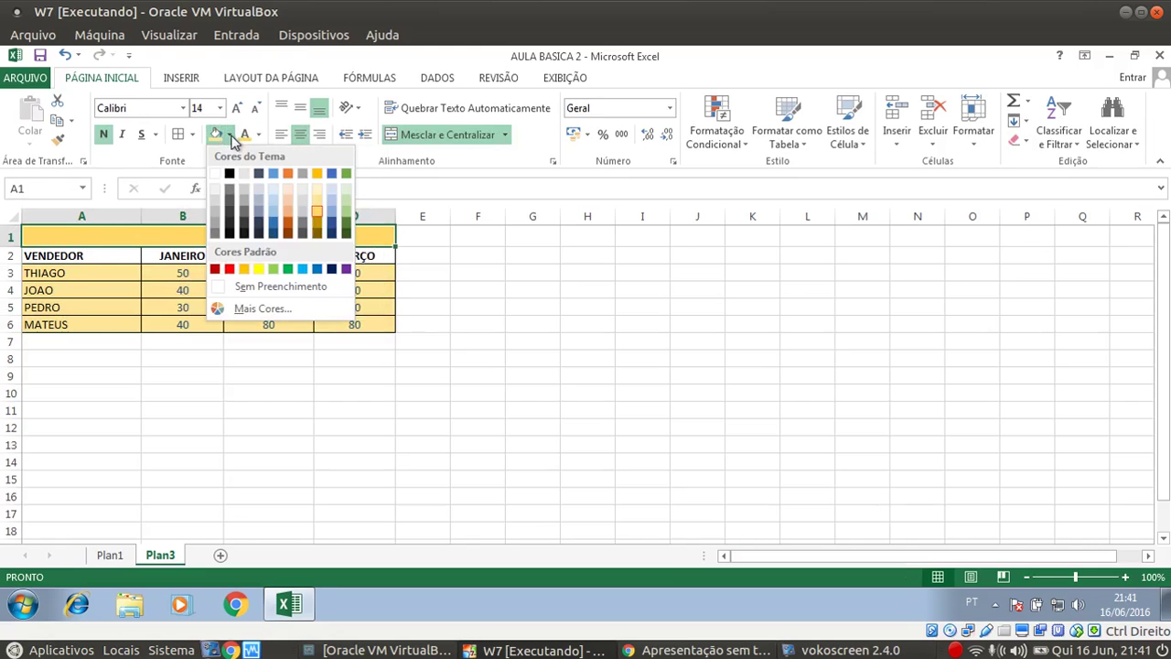
click(273, 217)
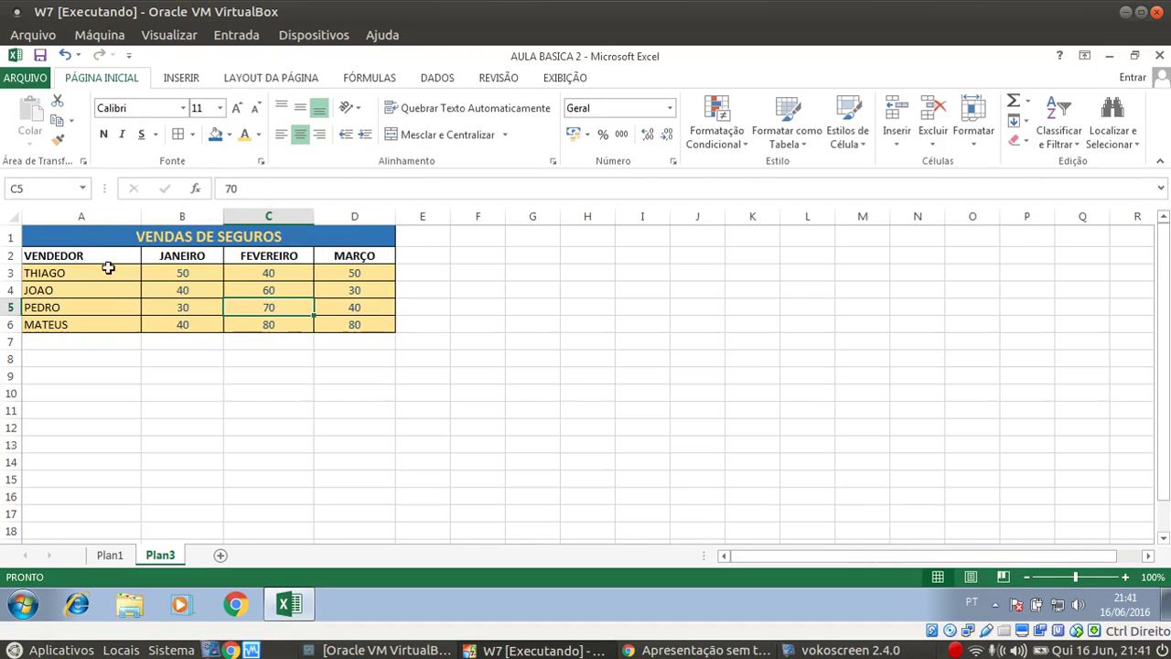
click(193, 372)
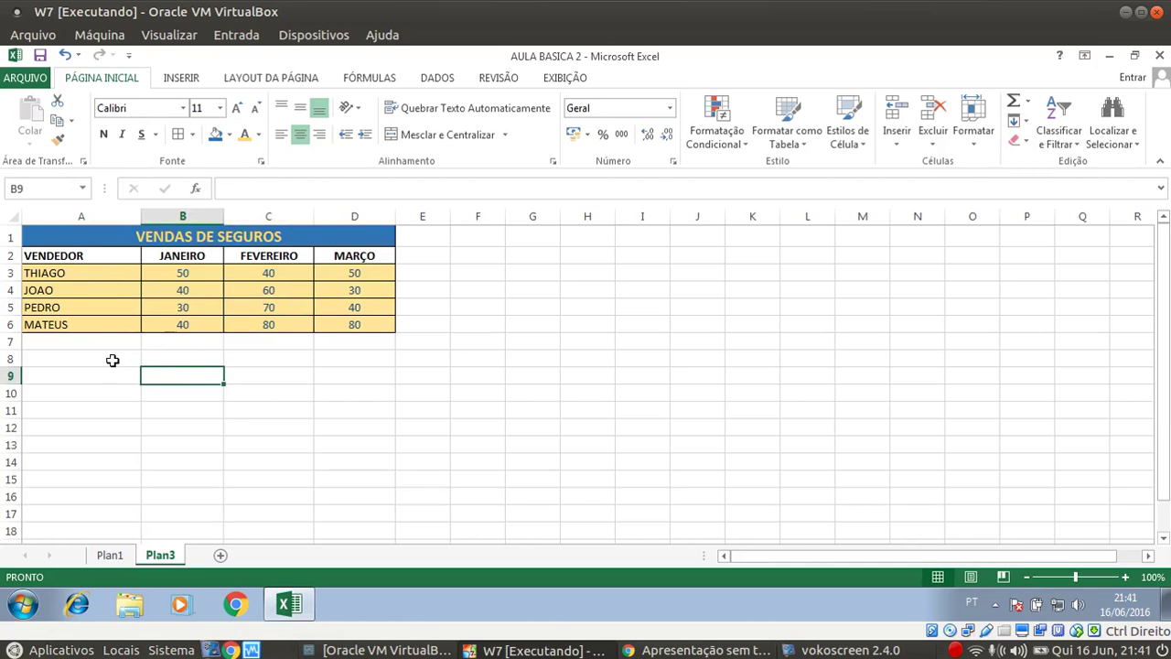
click(108, 362)
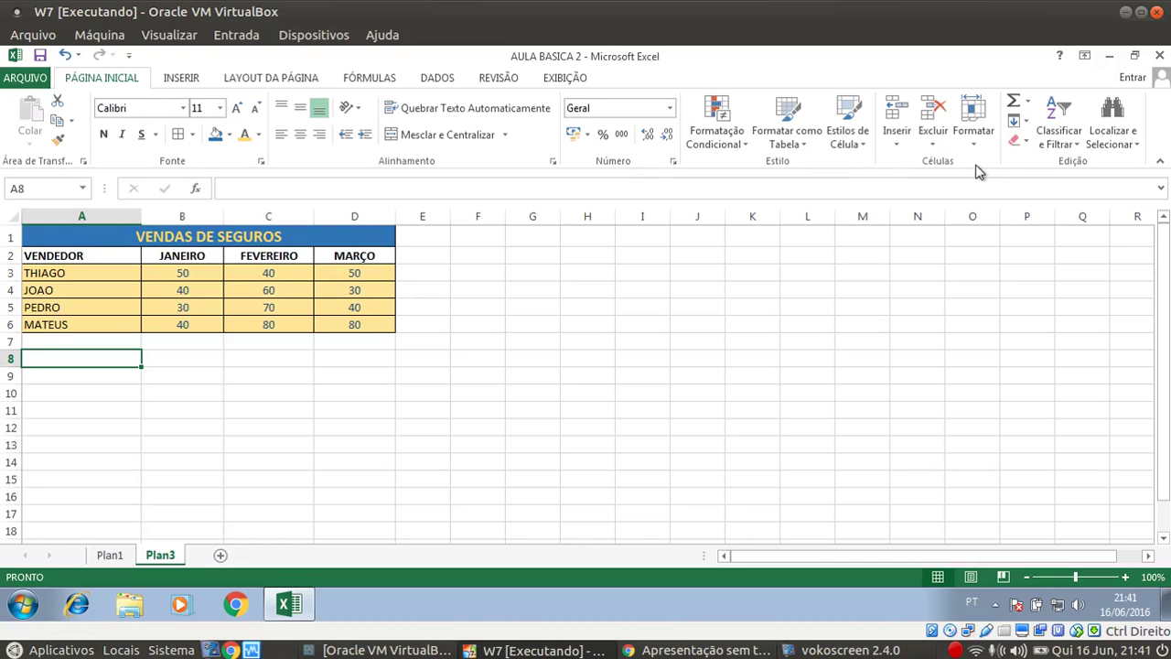
click(541, 325)
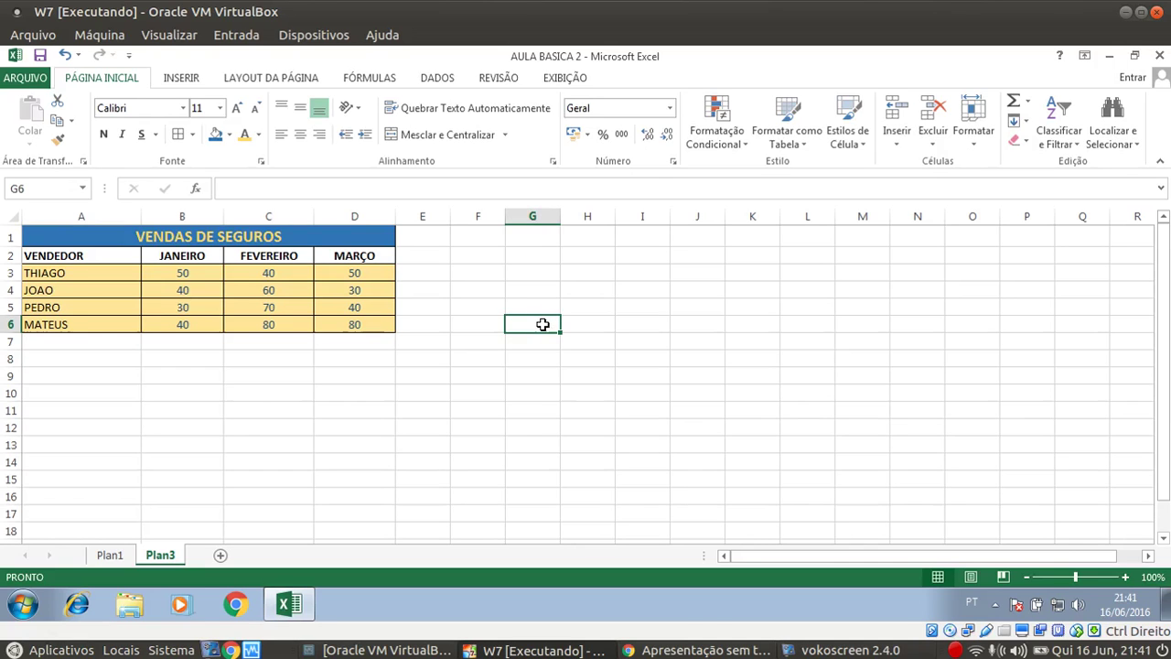
drag(341, 239, 336, 315)
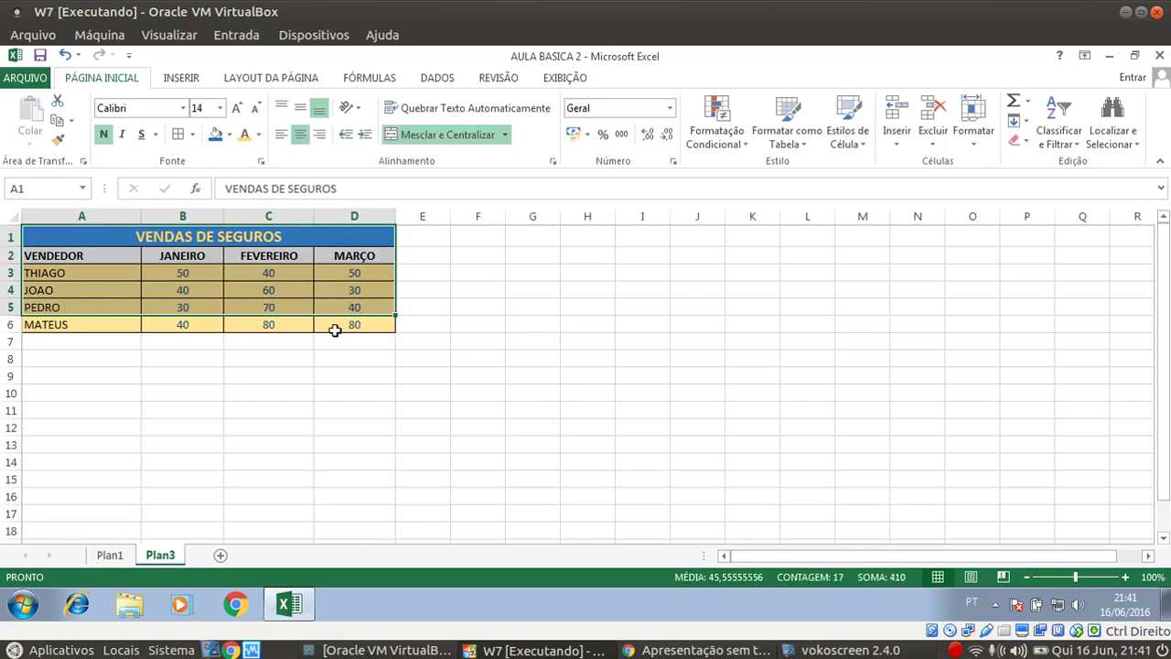
click(330, 341)
click(229, 375)
click(152, 386)
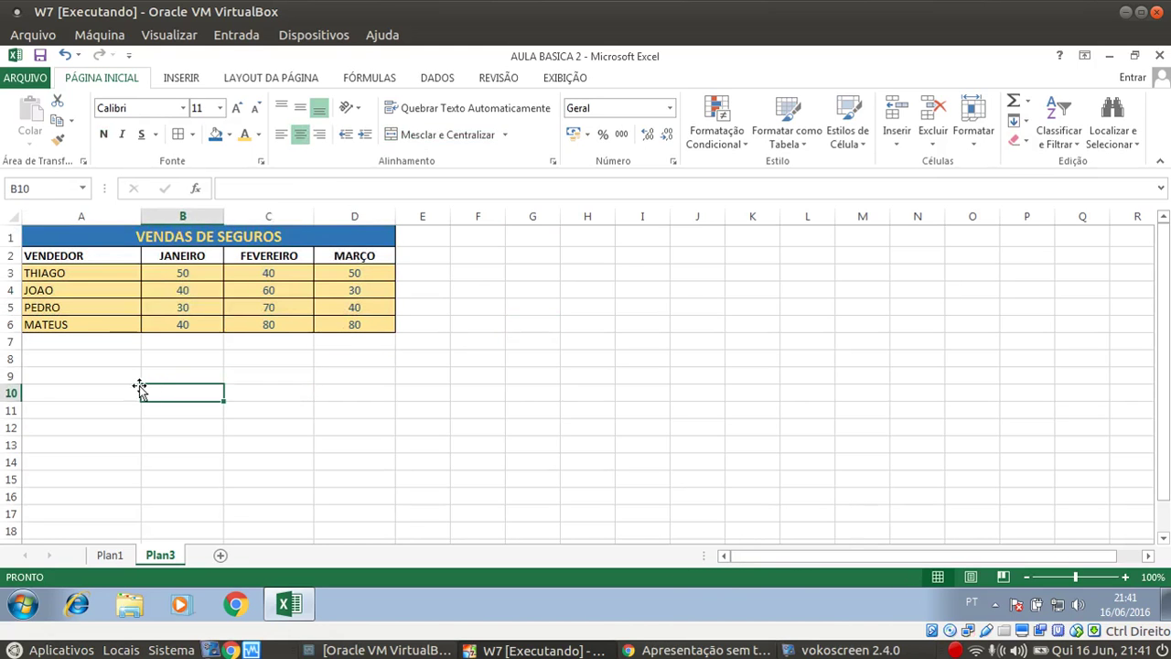
click(135, 387)
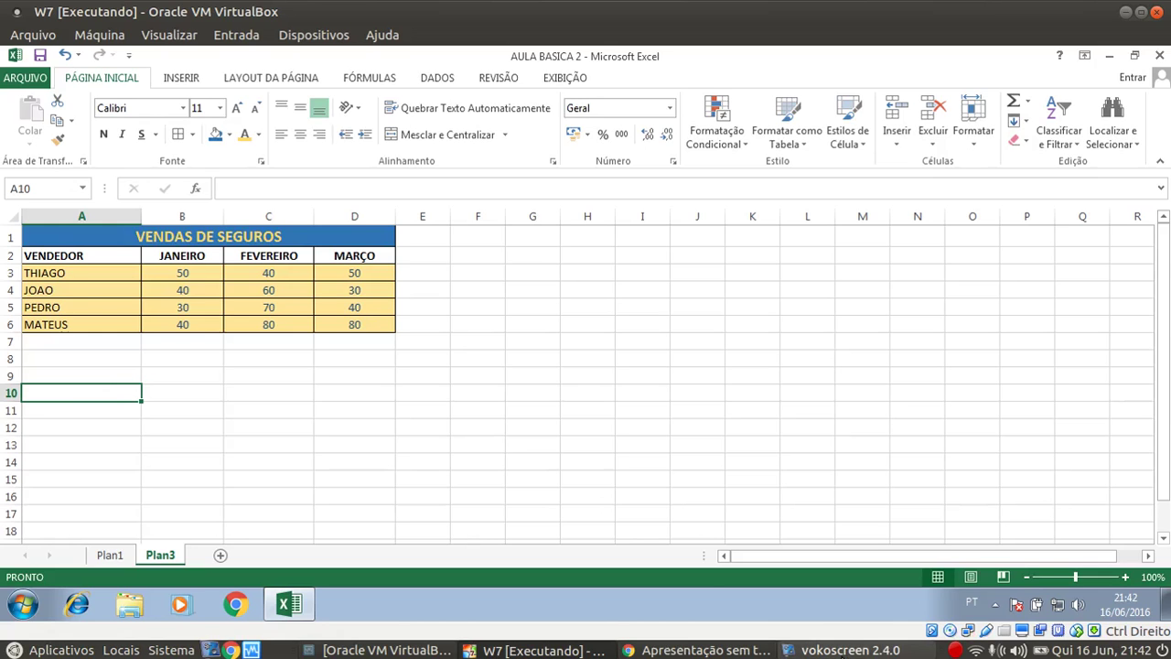
click(828, 650)
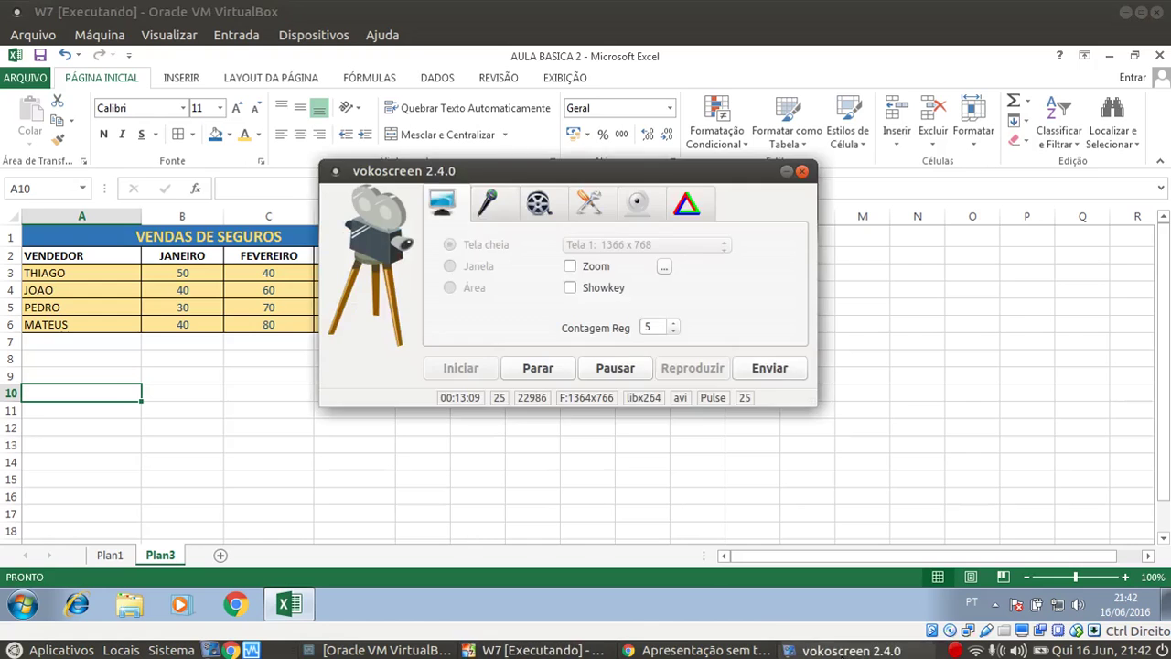